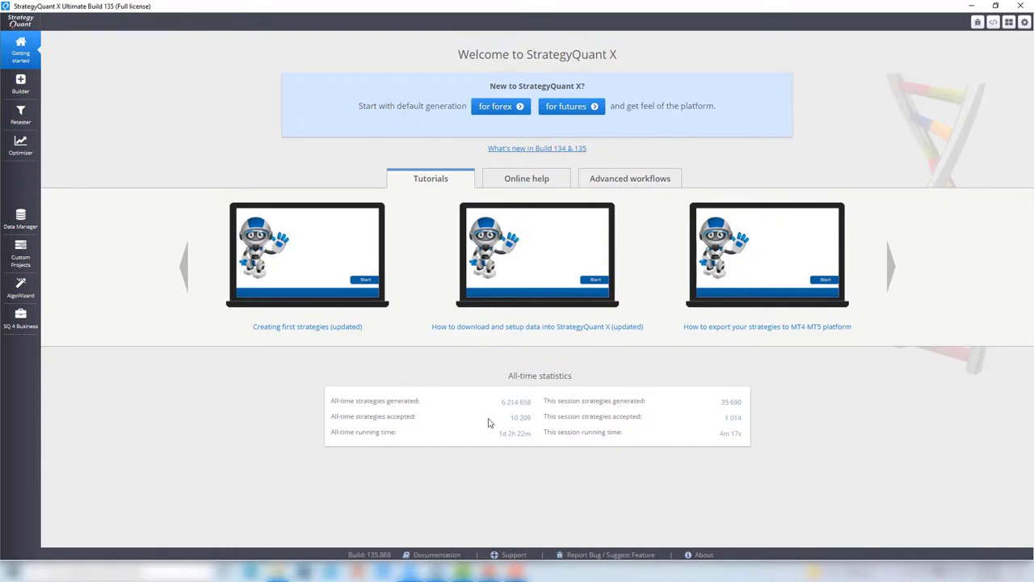
Look over the Builder's strategy type and additional build configuration, and the main views of the Retester and Optimizer
left_click(21, 86)
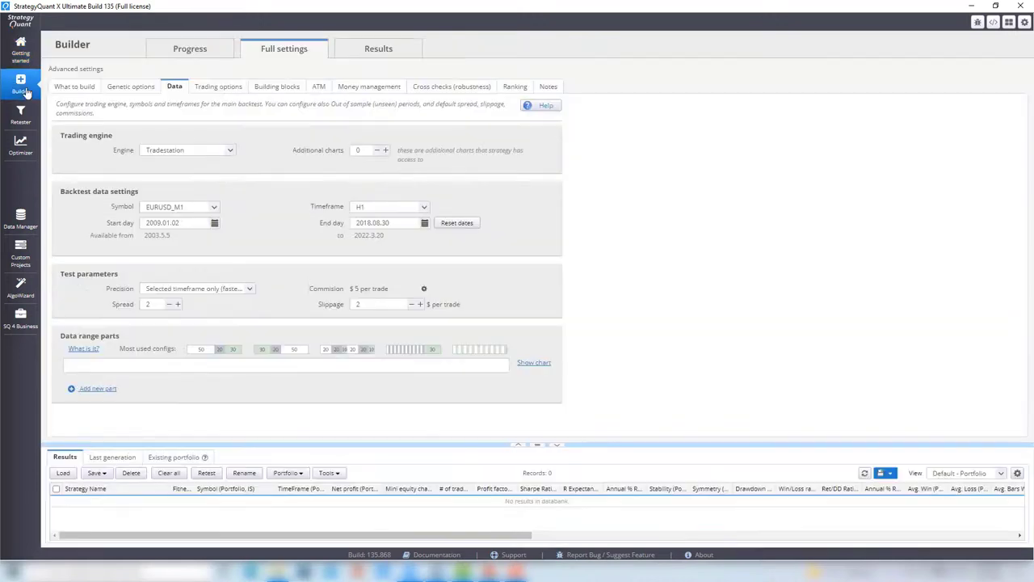
left_click(178, 56)
left_click(282, 49)
left_click(77, 87)
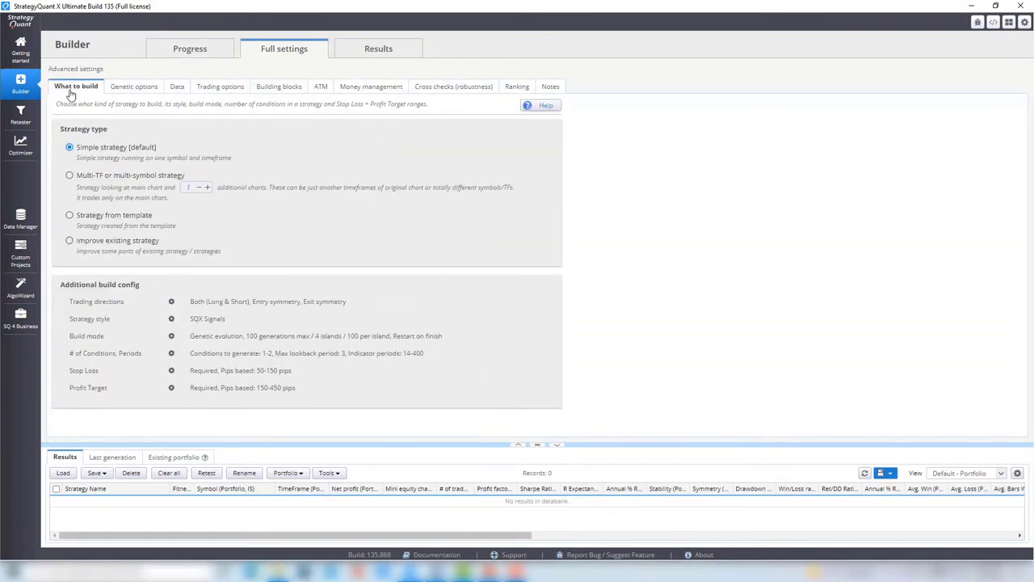
left_click(21, 115)
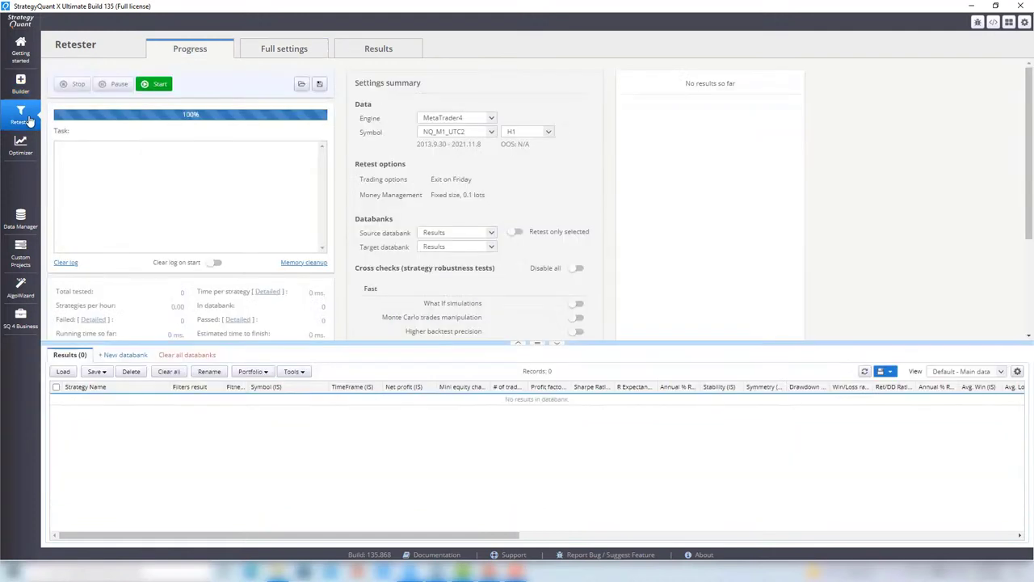
left_click(22, 147)
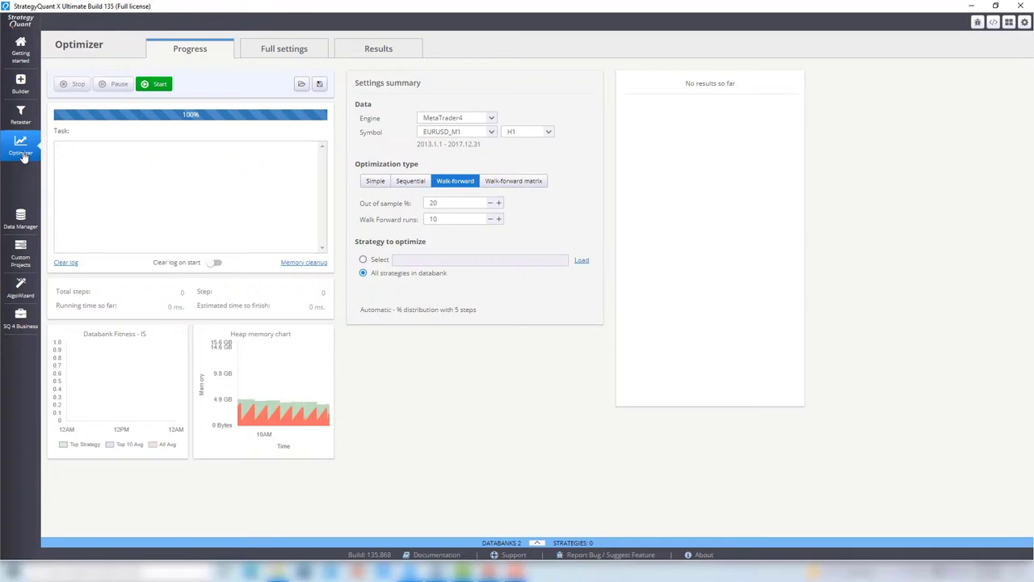
Inspect the Data Manager's import options for Dukascopy, SQ Equity, Darwinex tick and crypto data
left_click(18, 222)
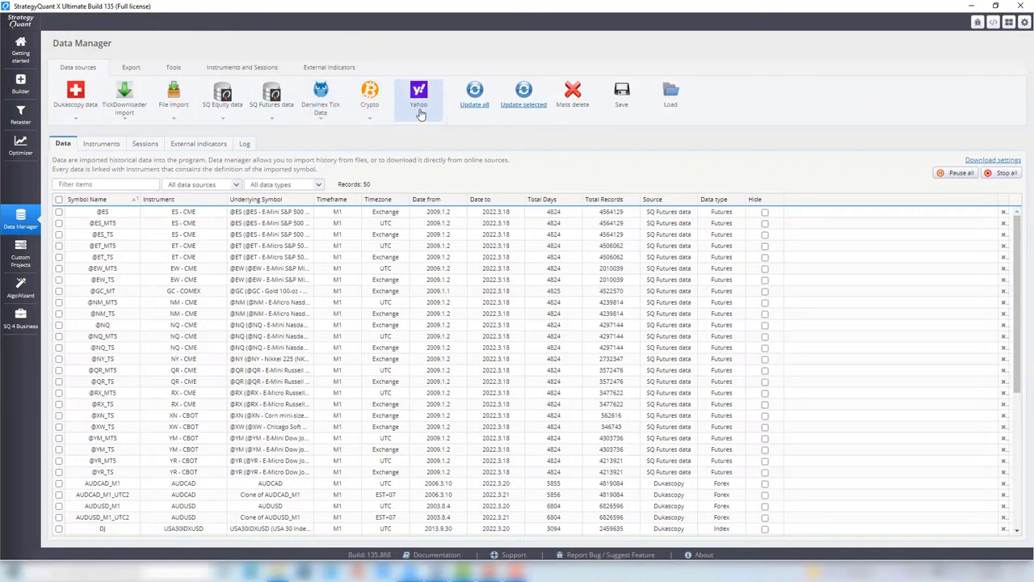
left_click(95, 119)
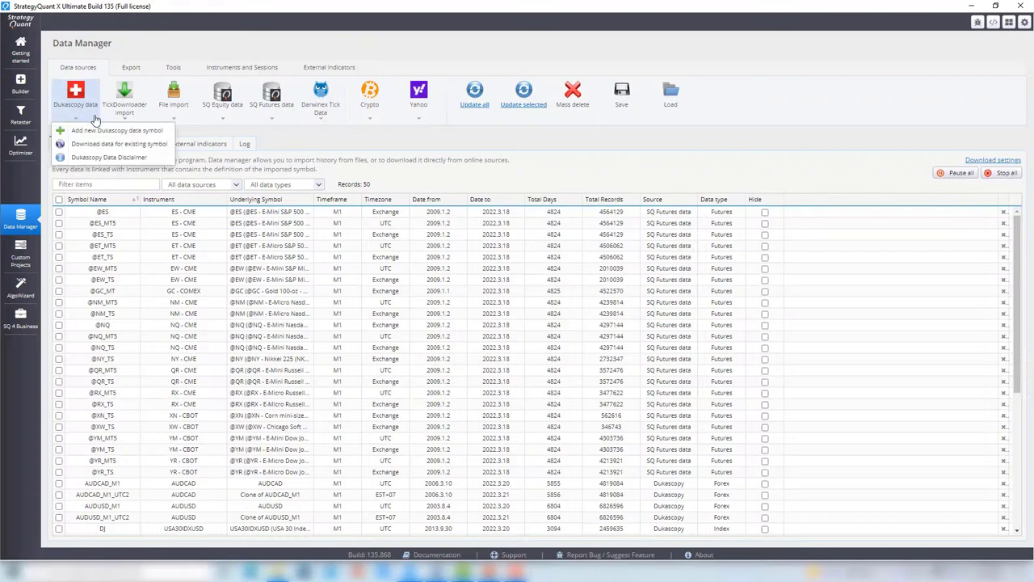
left_click(319, 142)
left_click(272, 119)
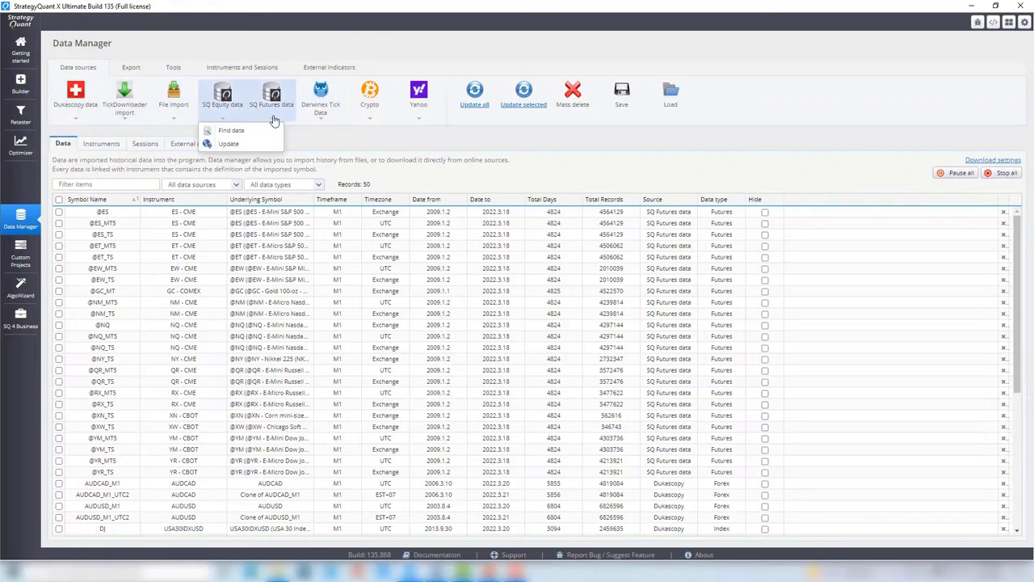
left_click(394, 148)
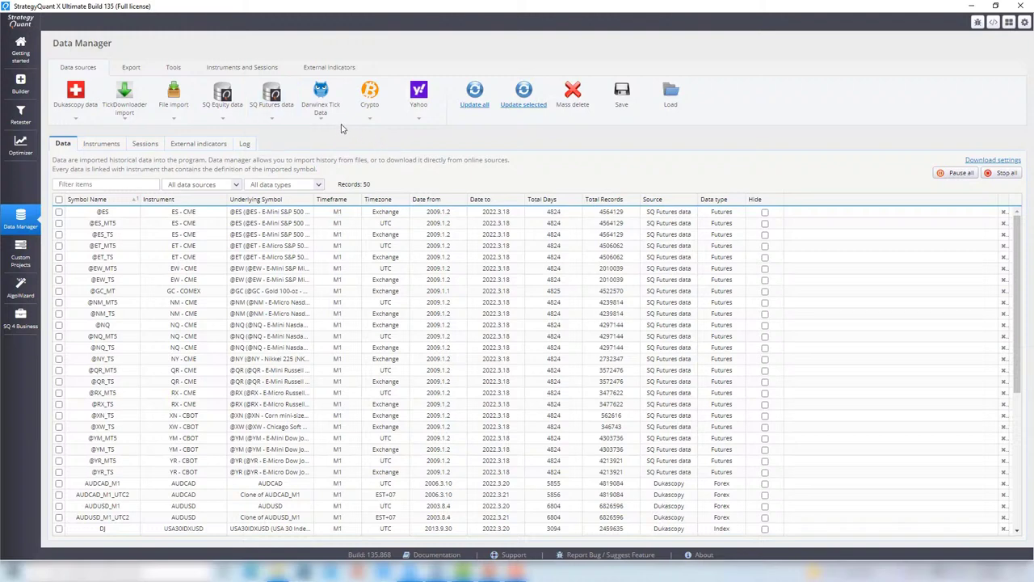
left_click(329, 122)
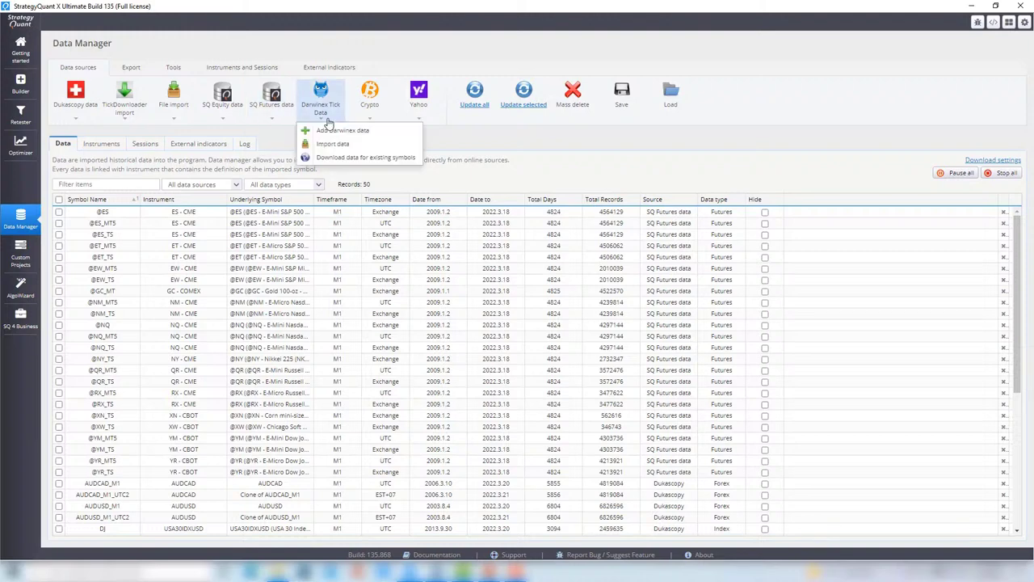
left_click(370, 118)
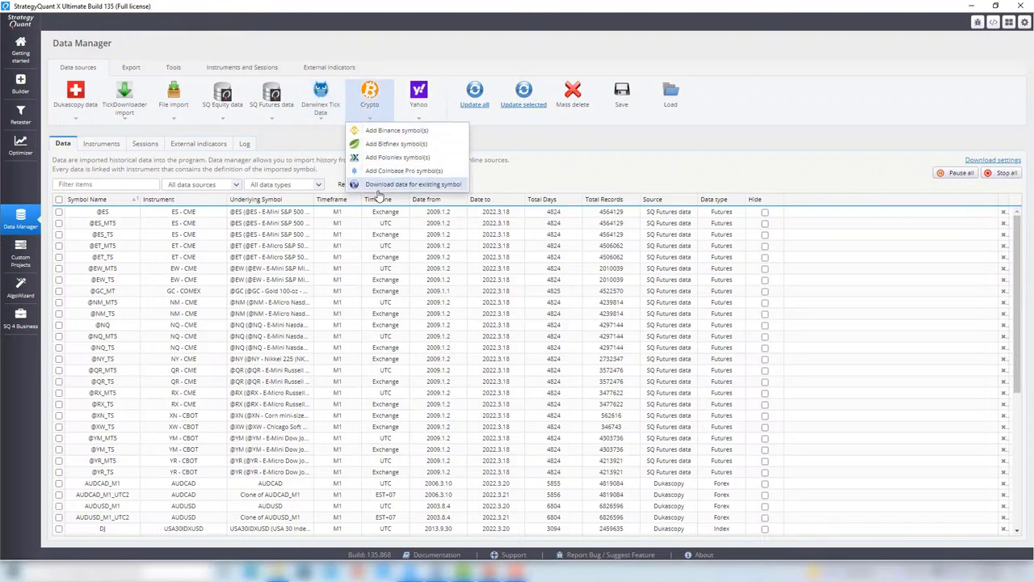
left_click(506, 144)
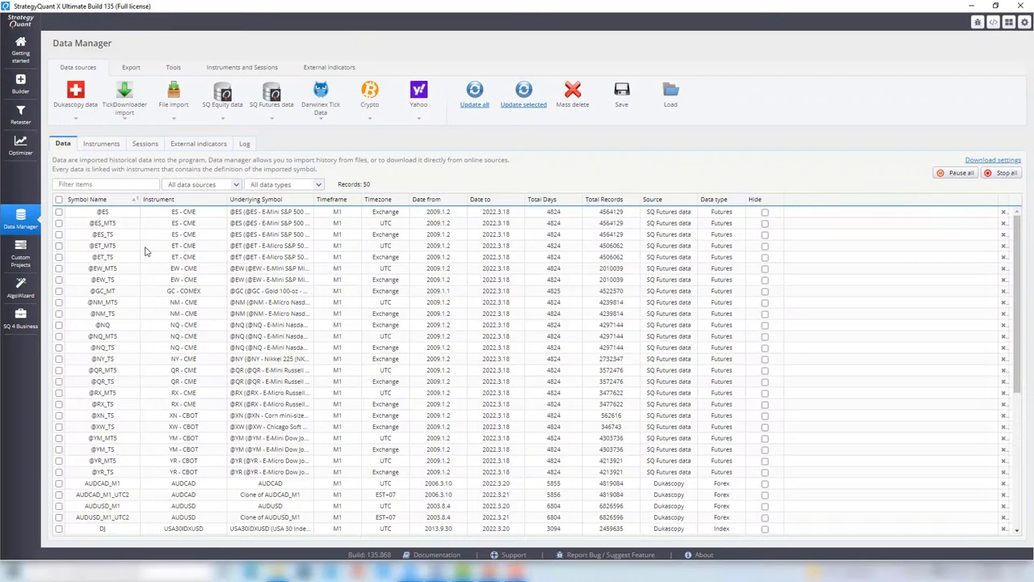
View the task workflow of the EW - H1 Simple custom project and the AlgoWizard strategy editor in Full Wizard mode
left_click(21, 258)
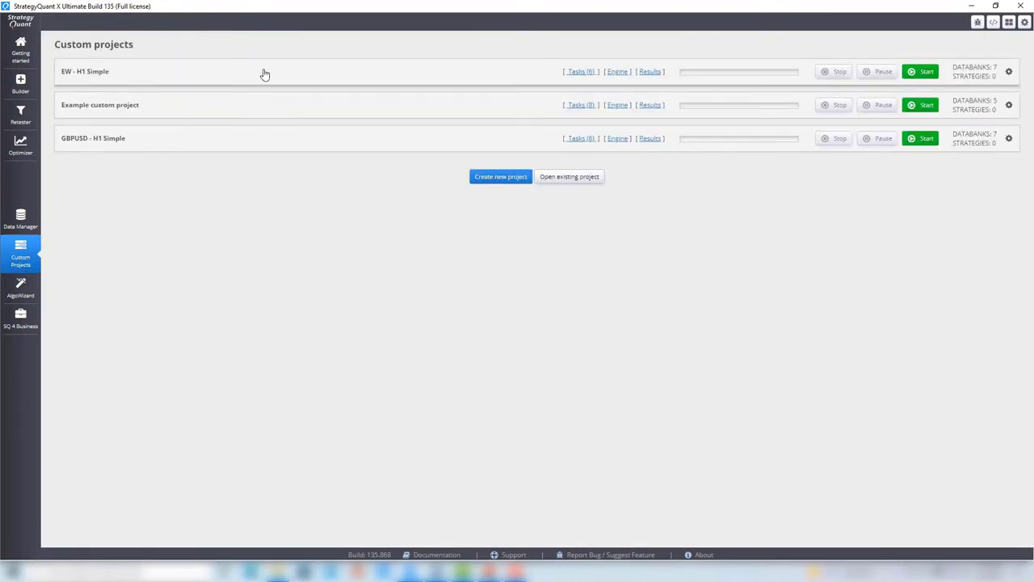
double_click(264, 74)
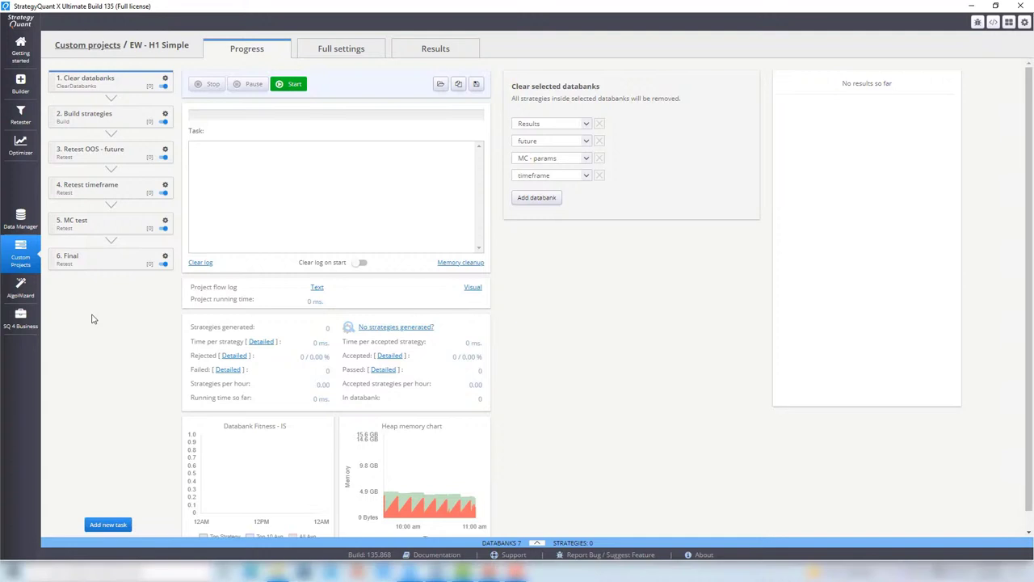
left_click(16, 294)
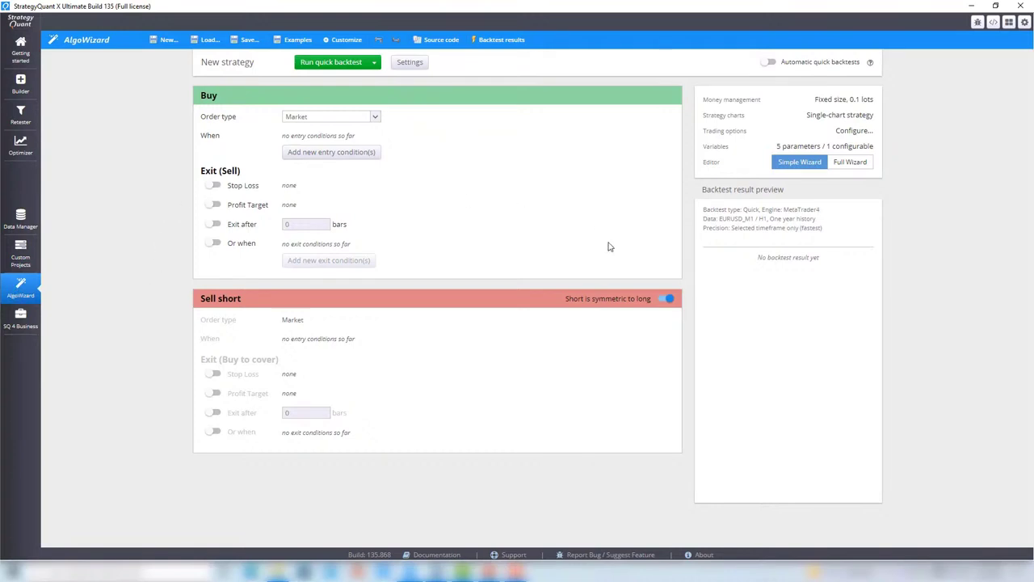
left_click(850, 161)
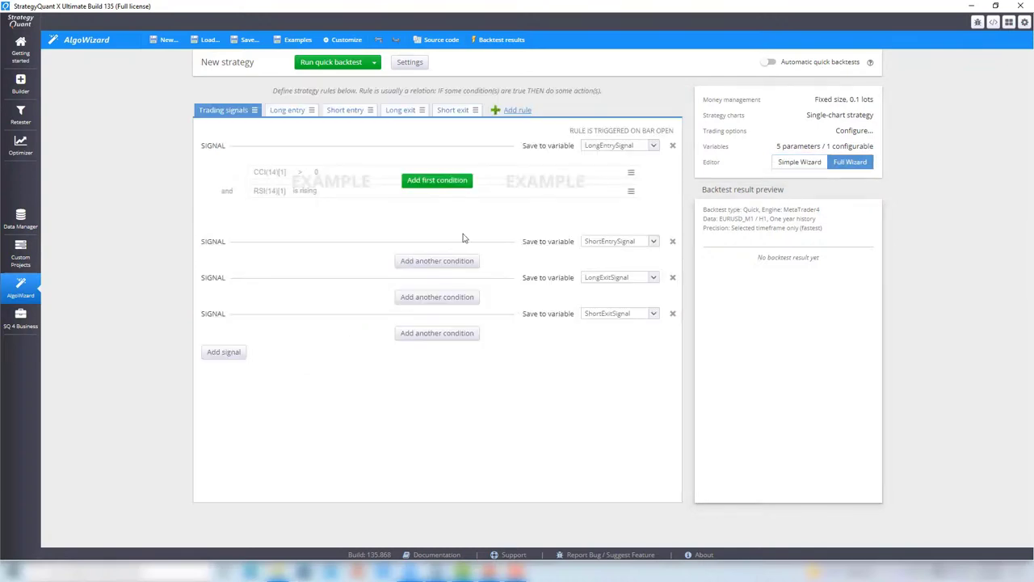
Open SQ 4 Business and close its introduction to selling on the MQL 5 Market to view the sample project
left_click(21, 323)
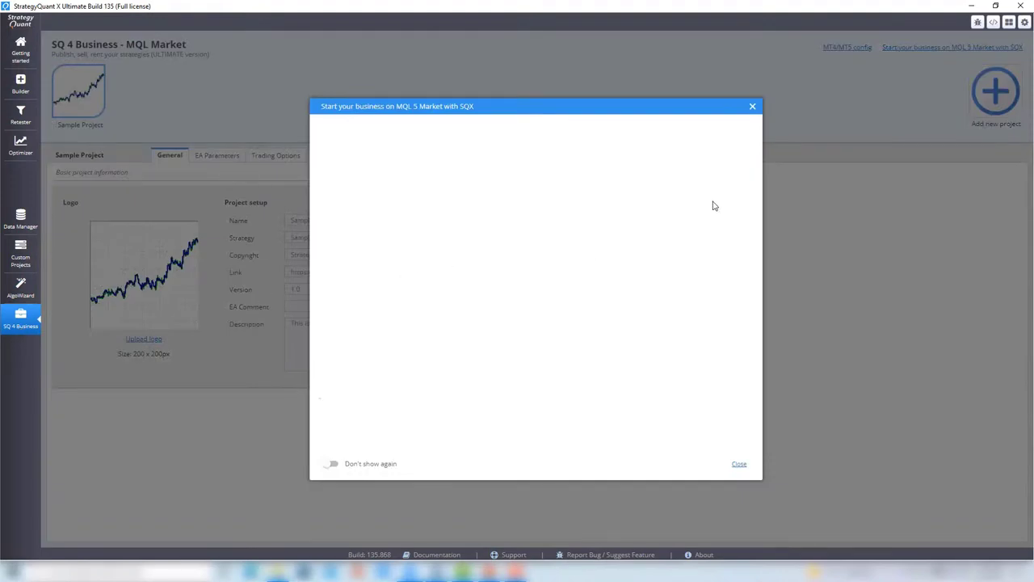
left_click(754, 106)
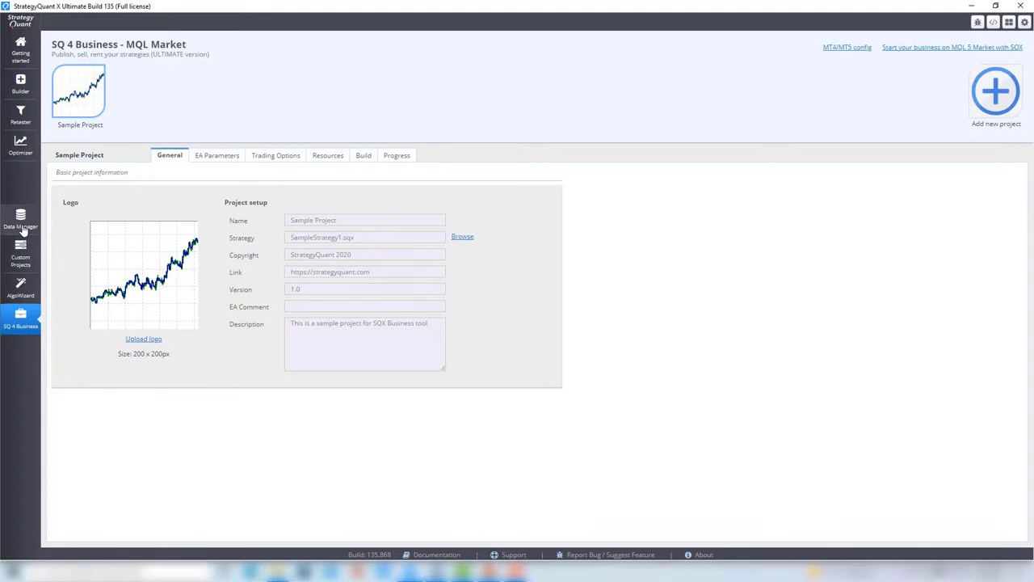
Start the default strategy generation for futures in the Builder
left_click(18, 50)
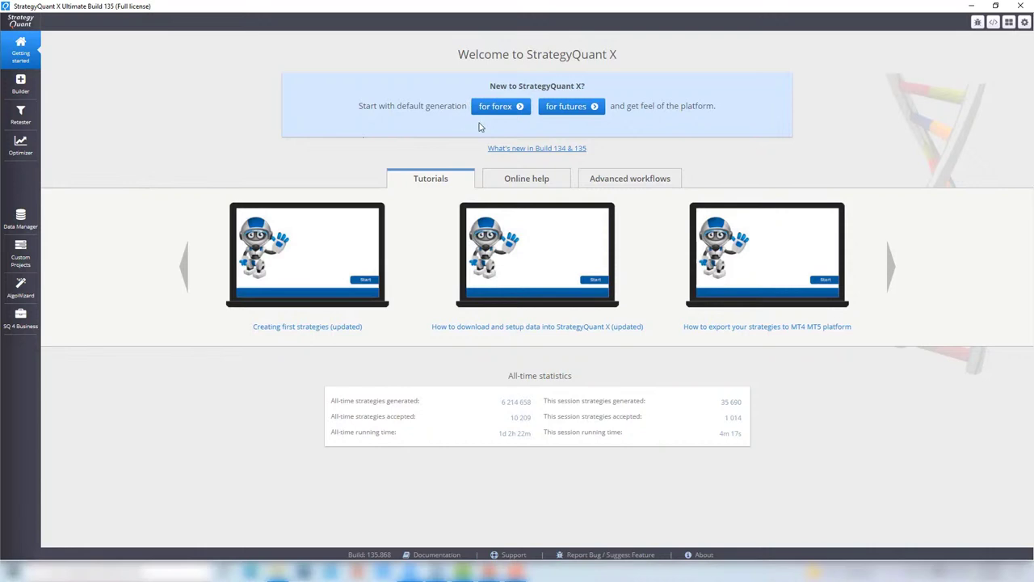
left_click(567, 114)
left_click(224, 58)
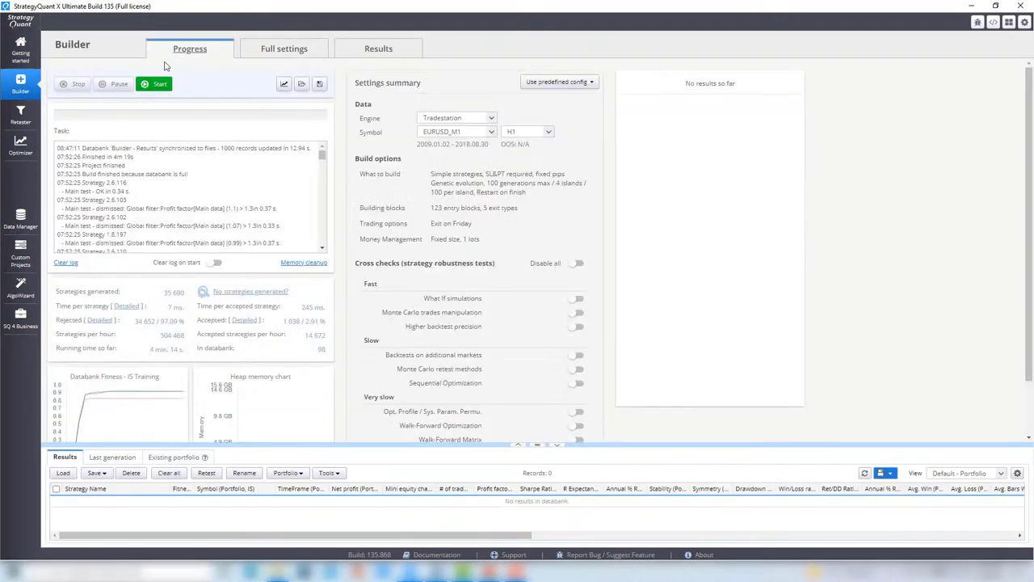
left_click(156, 84)
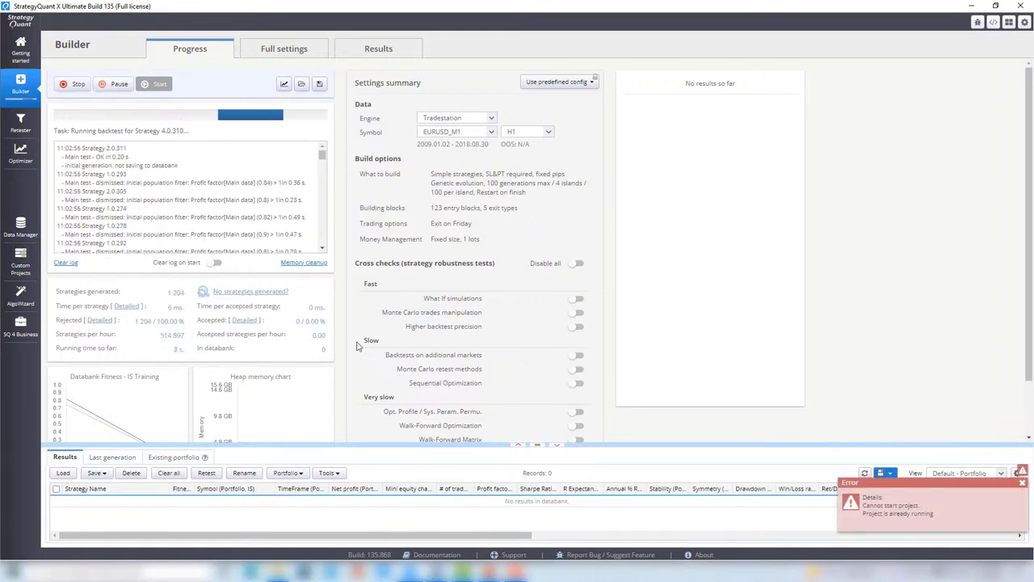
left_click(1022, 484)
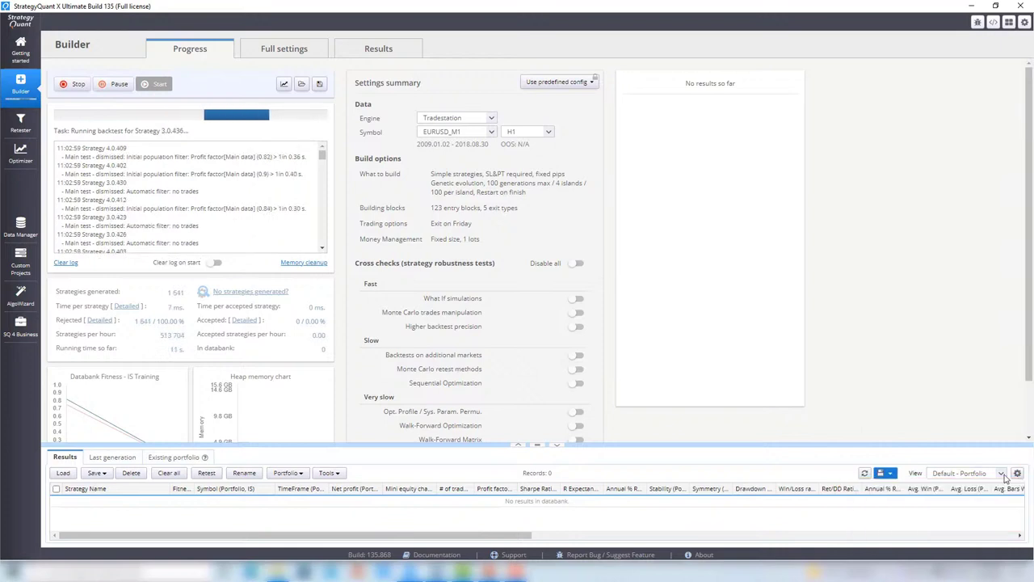
Examine the Builder's settings for what to build, genetic options, backtest data and trading options
left_click(272, 51)
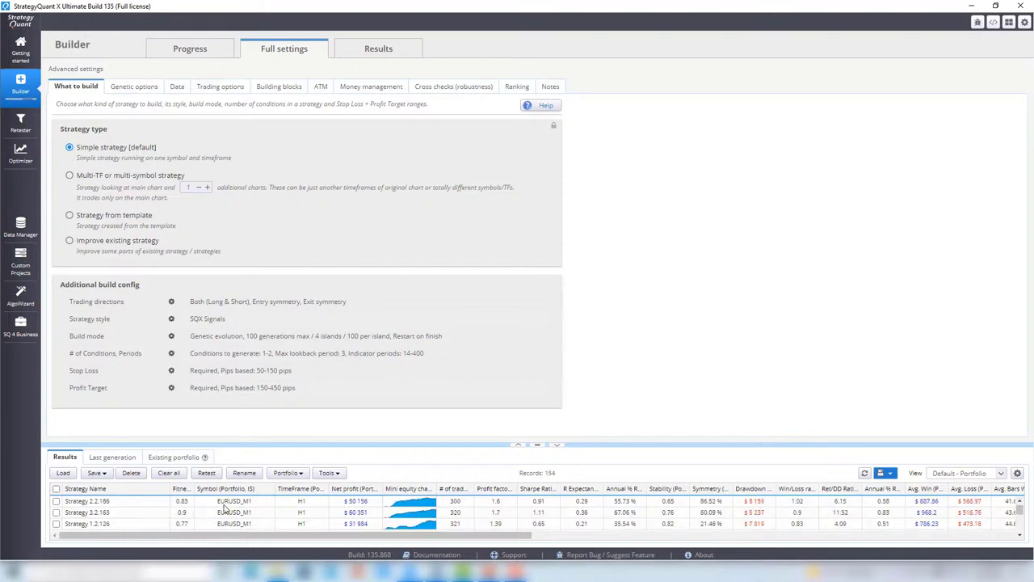
left_click(118, 87)
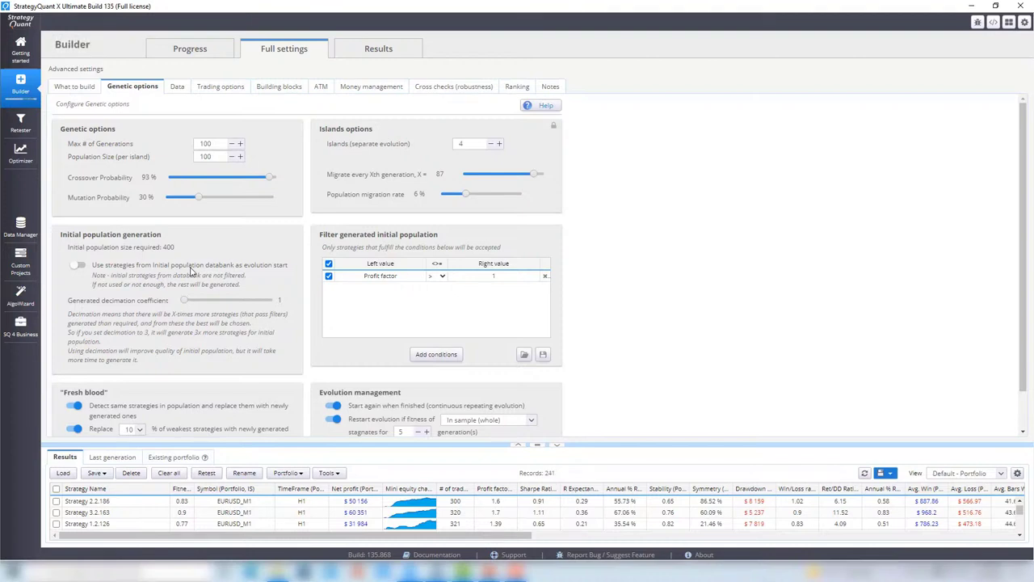
scroll(191, 273, "down", 1)
scroll(192, 272, "up", 1)
left_click(174, 86)
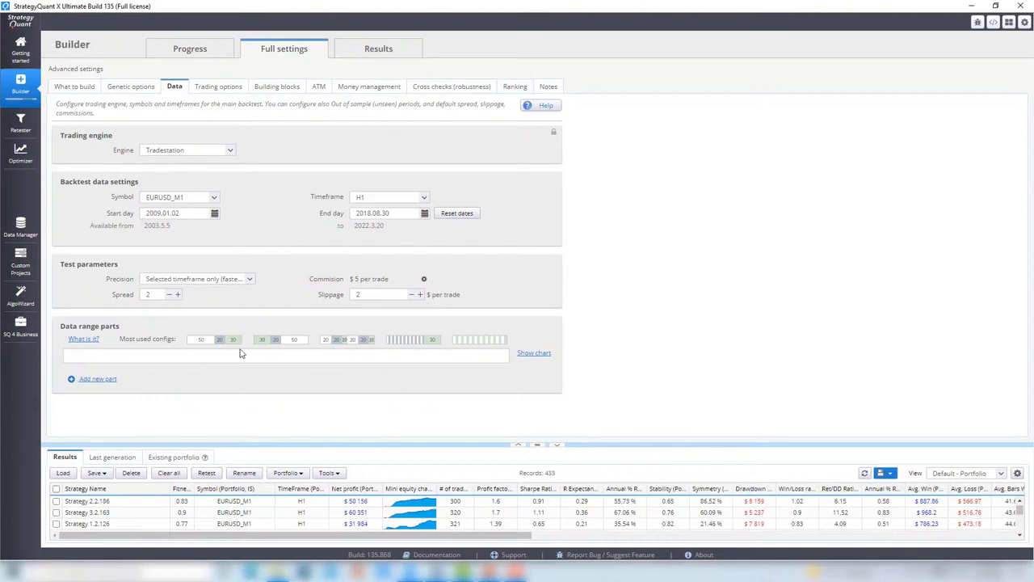
left_click(229, 89)
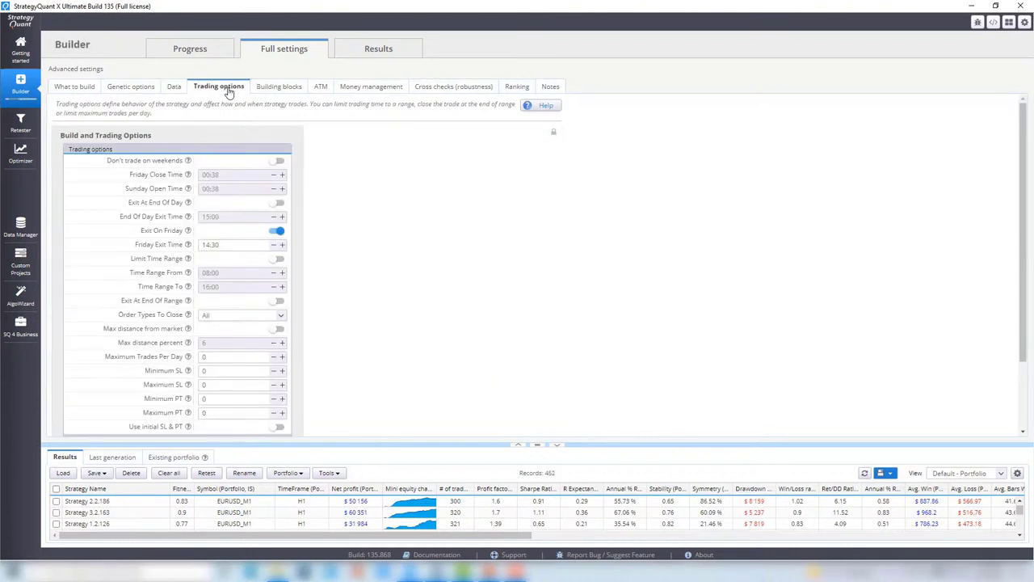
scroll(230, 214, "down", 1)
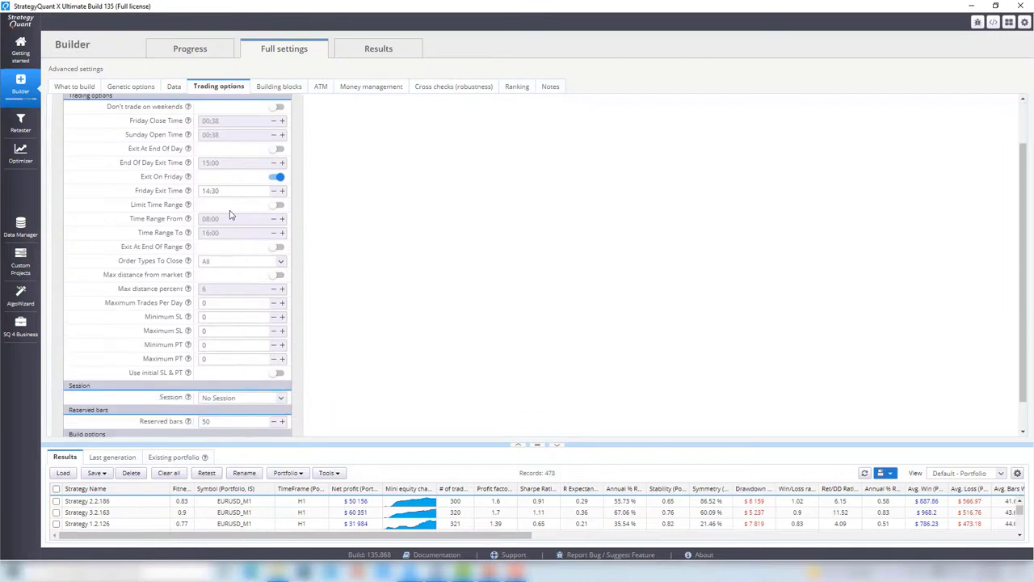
scroll(231, 215, "up", 1)
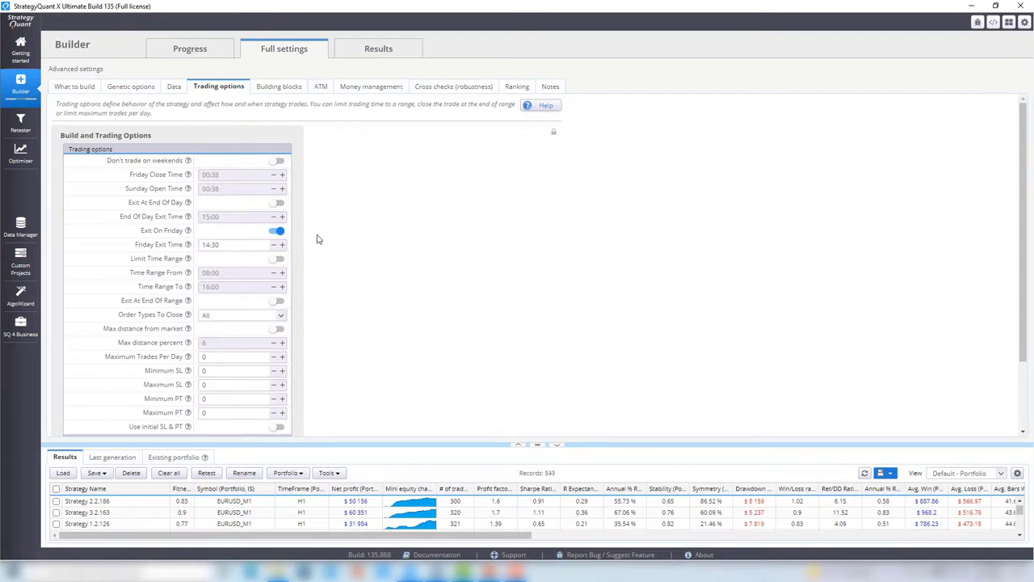
Examine the Builder's building blocks: signals, indicators, stop/limit entry blocks, order types and exit types
left_click(276, 88)
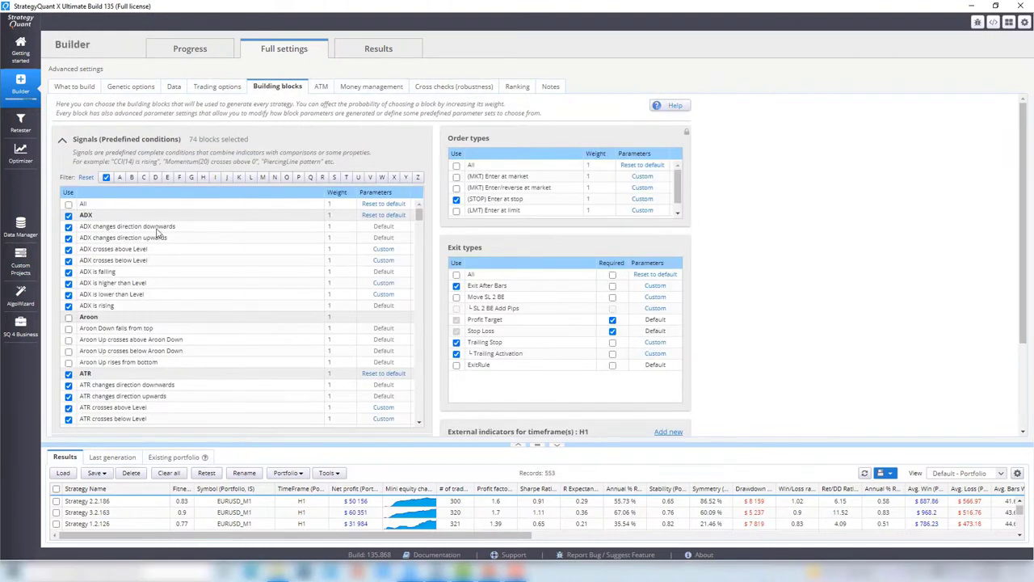
scroll(159, 234, "down", 1)
scroll(159, 240, "up", 1)
scroll(159, 240, "down", 2)
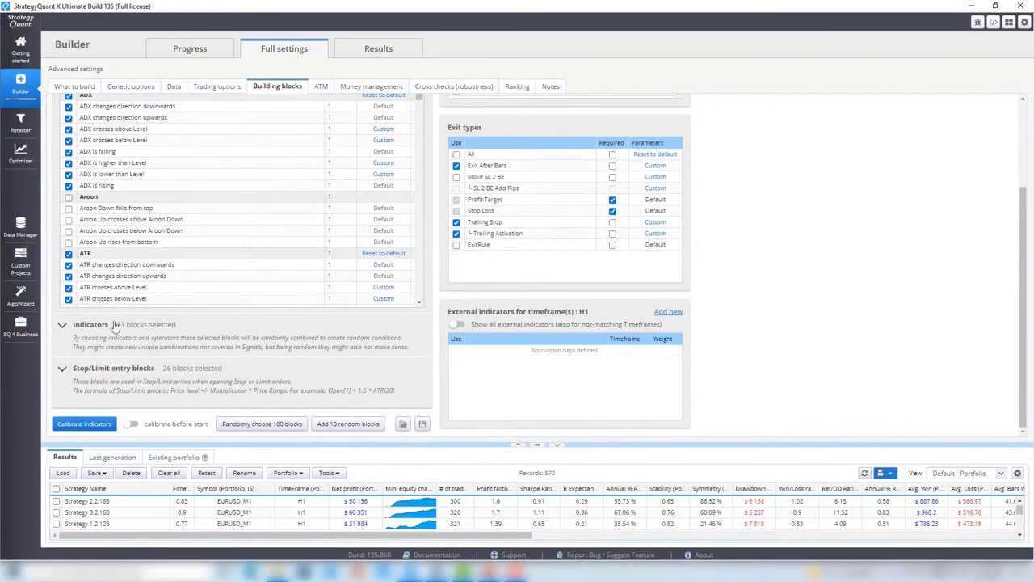
left_click(63, 326)
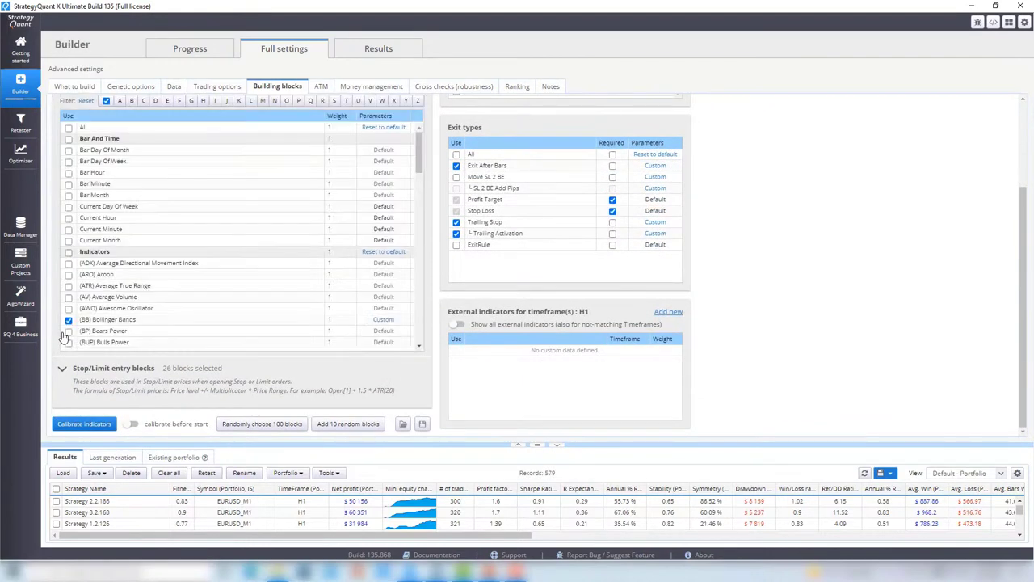
left_click(62, 370)
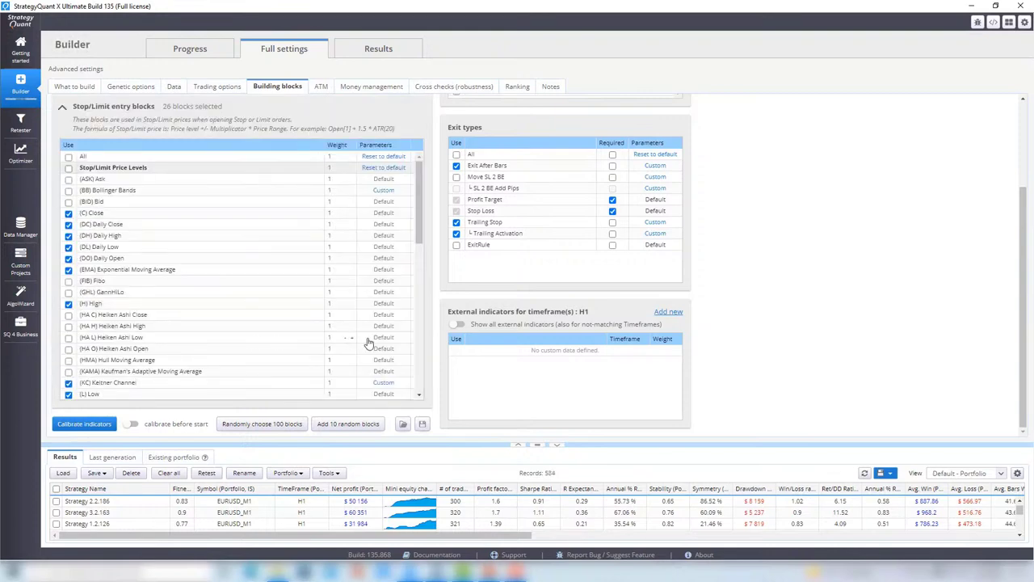
scroll(825, 318, "up", 2)
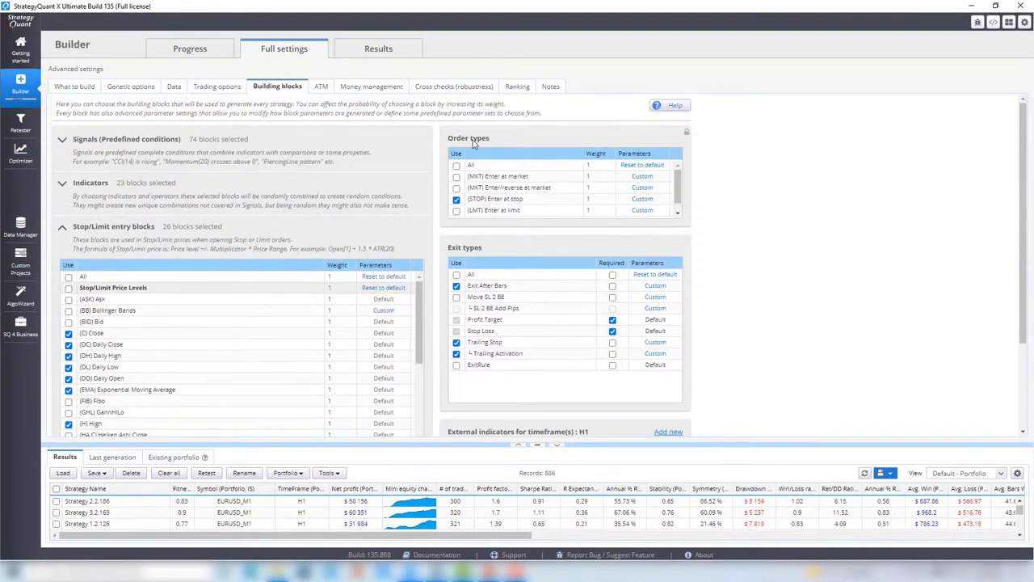
scroll(502, 296, "down", 1)
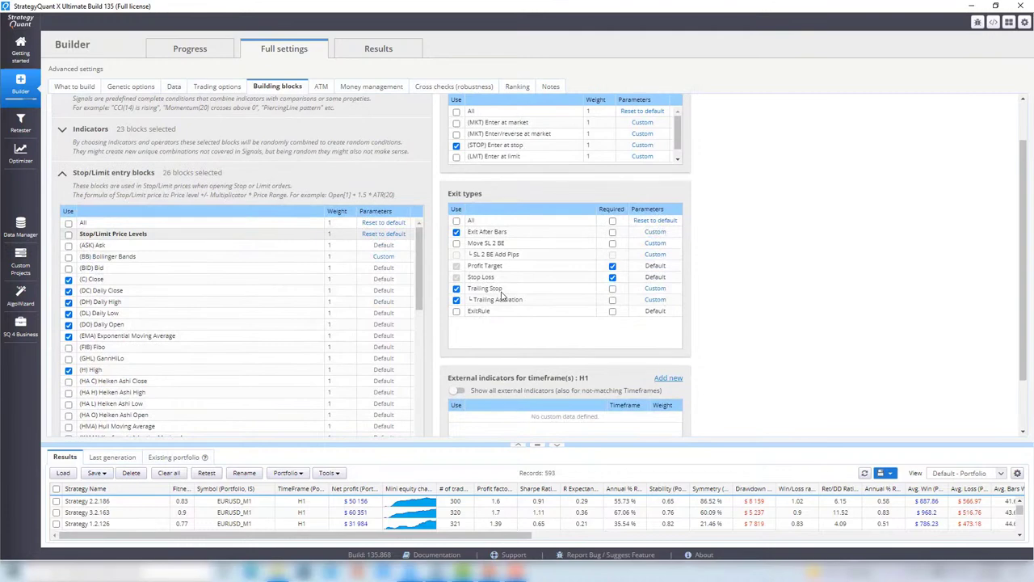
scroll(501, 296, "up", 1)
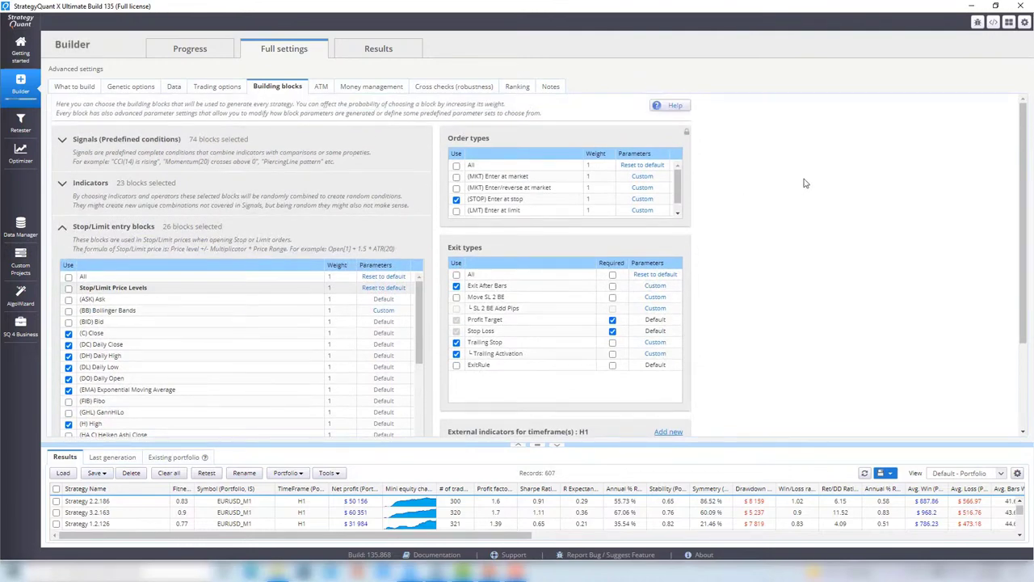
Open the Code Editor in its own window
left_click(995, 24)
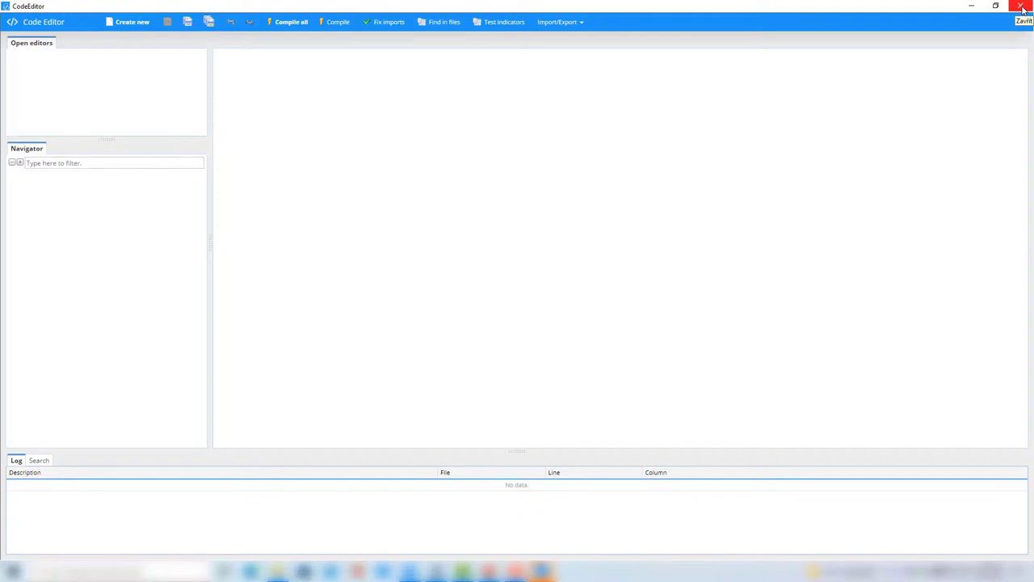
Close the Code Editor window and confirm the exit
left_click(1022, 7)
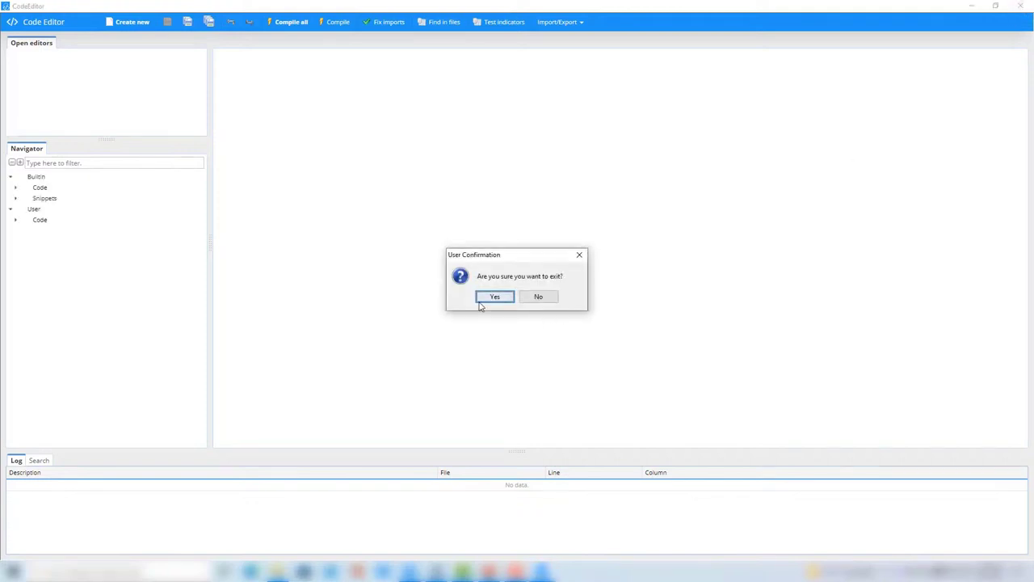
left_click(493, 297)
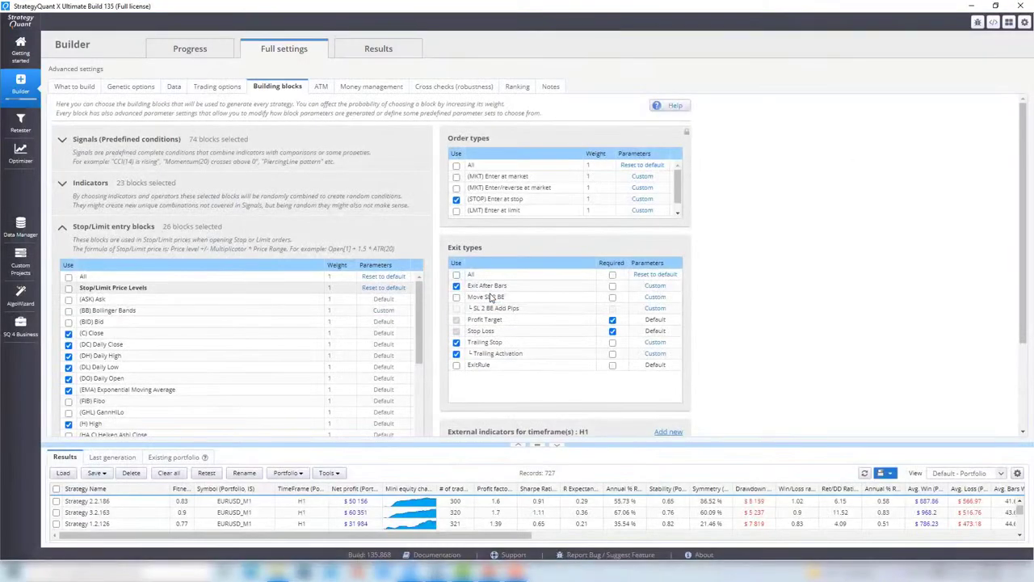
Examine the Builder's ATM, money management, cross checks (robustness) and ranking settings, revisiting what to build and the cross checks
left_click(318, 86)
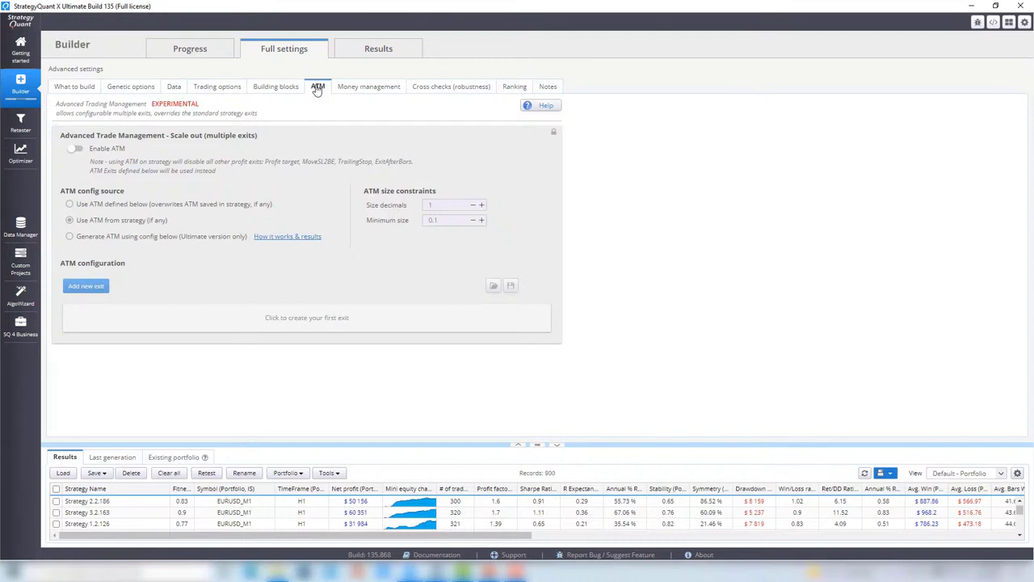
left_click(371, 87)
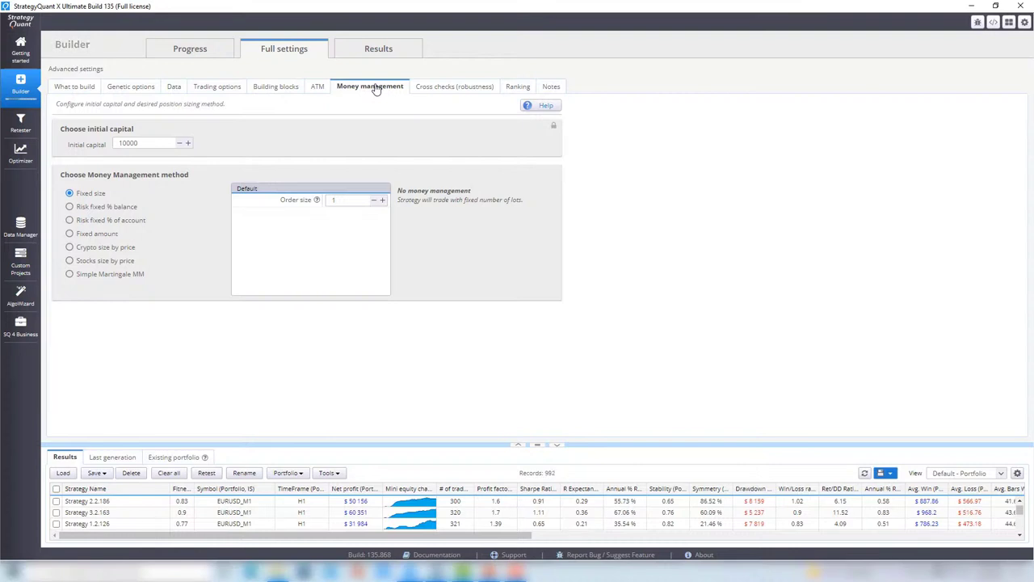
left_click(480, 95)
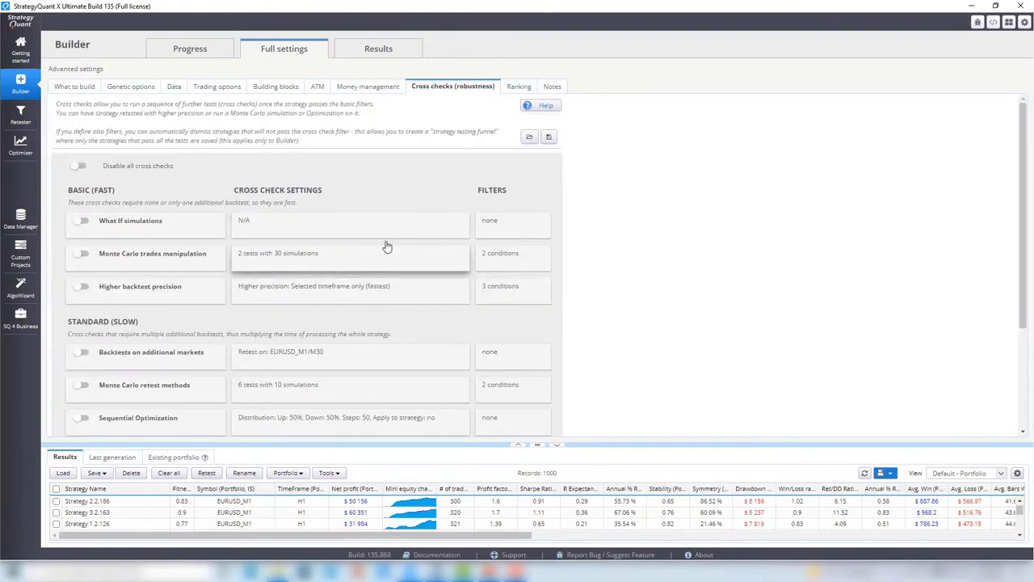
left_click(521, 91)
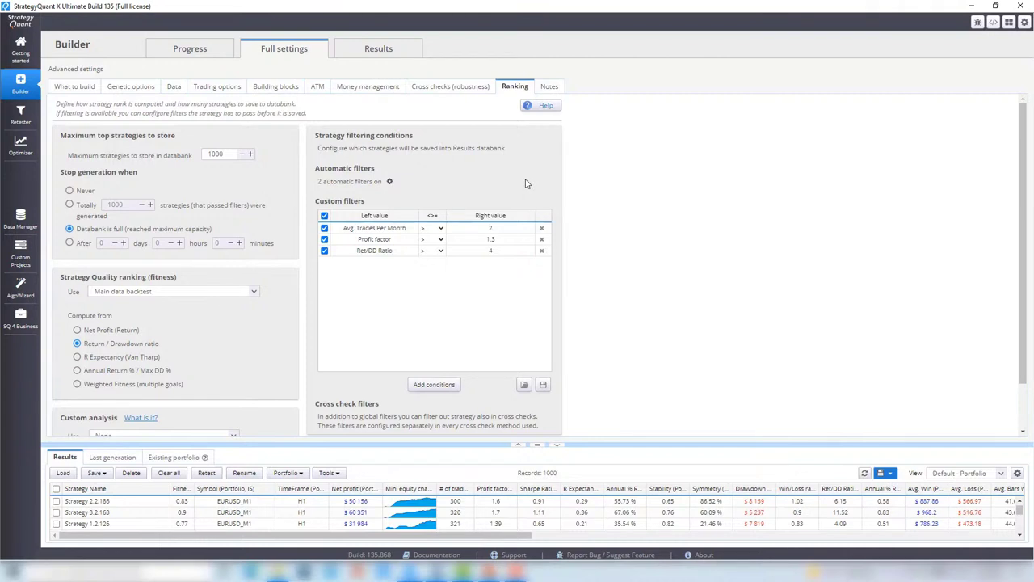
left_click(77, 89)
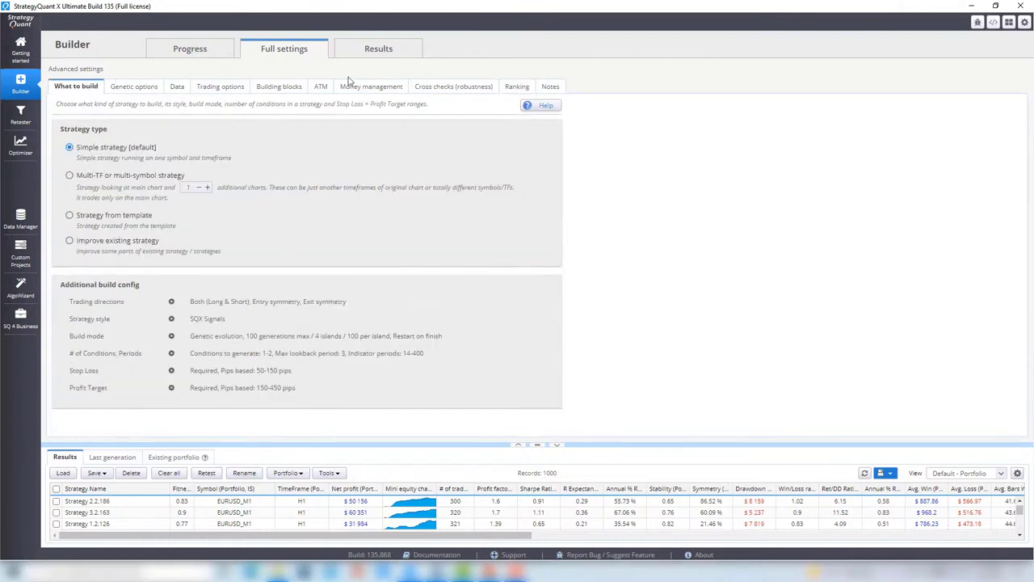
left_click(426, 89)
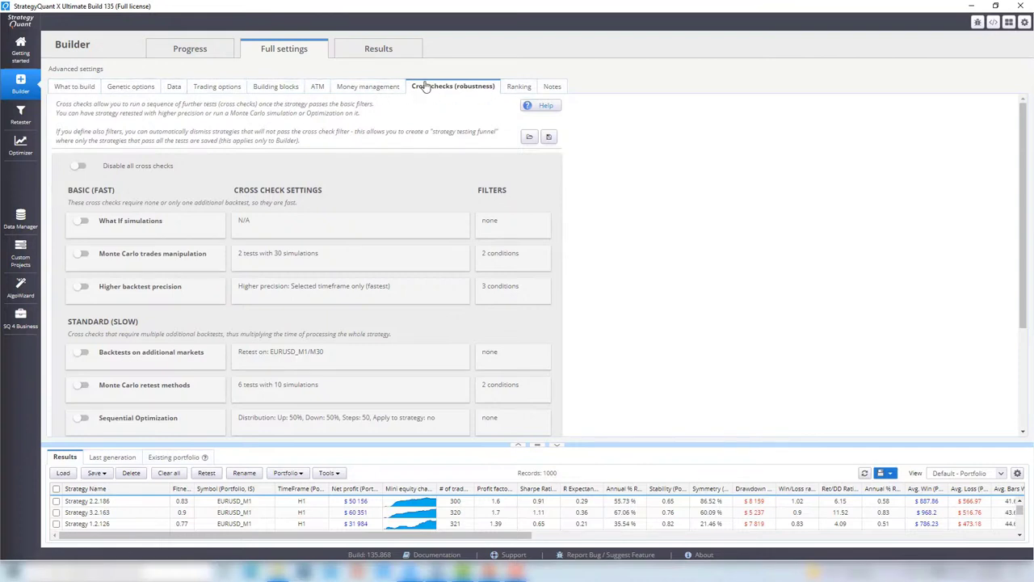
left_click(515, 89)
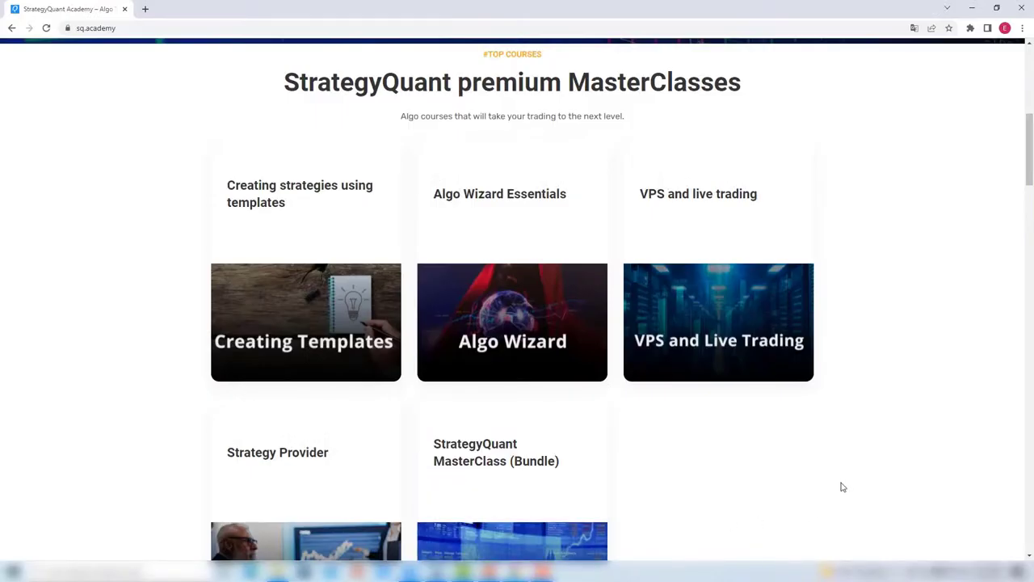
Browse the premium MasterClasses on the StrategyQuant Academy home page in the browser and open StrategyQuant MasterClass (Bundle)
scroll(843, 485, "up", 2)
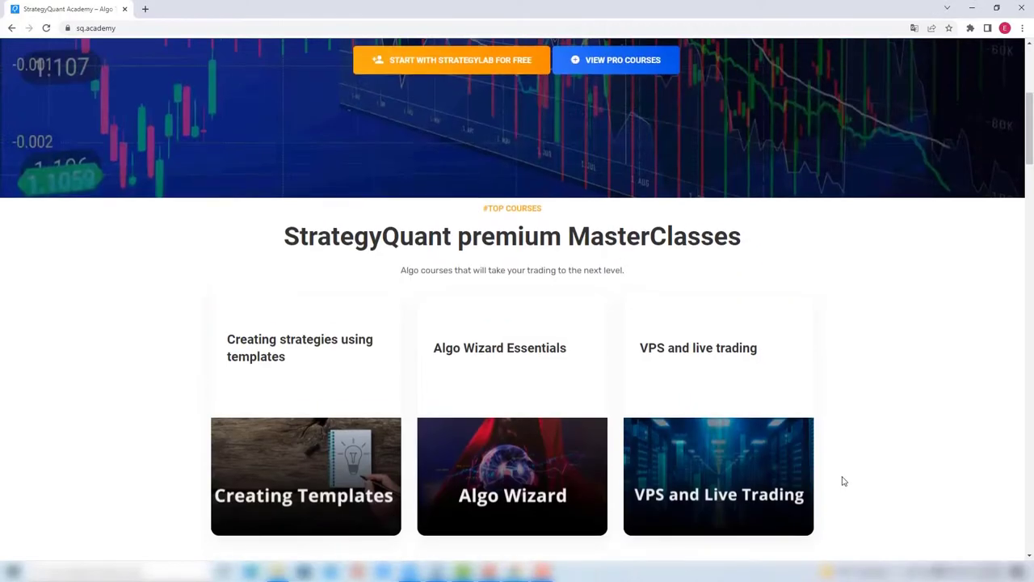
scroll(840, 477, "up", 3)
scroll(500, 267, "down", 4)
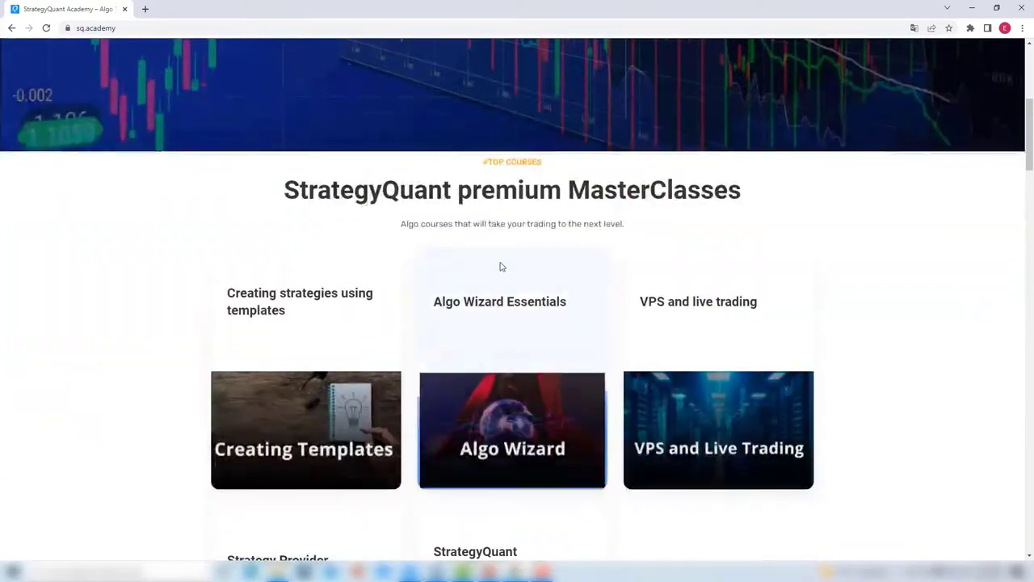
scroll(500, 267, "down", 3)
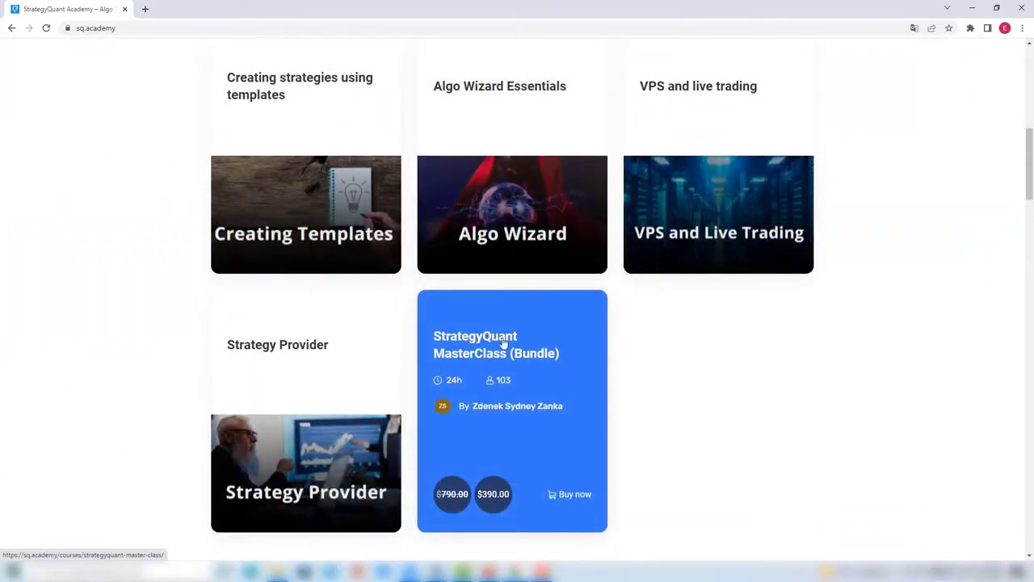
left_click(503, 344)
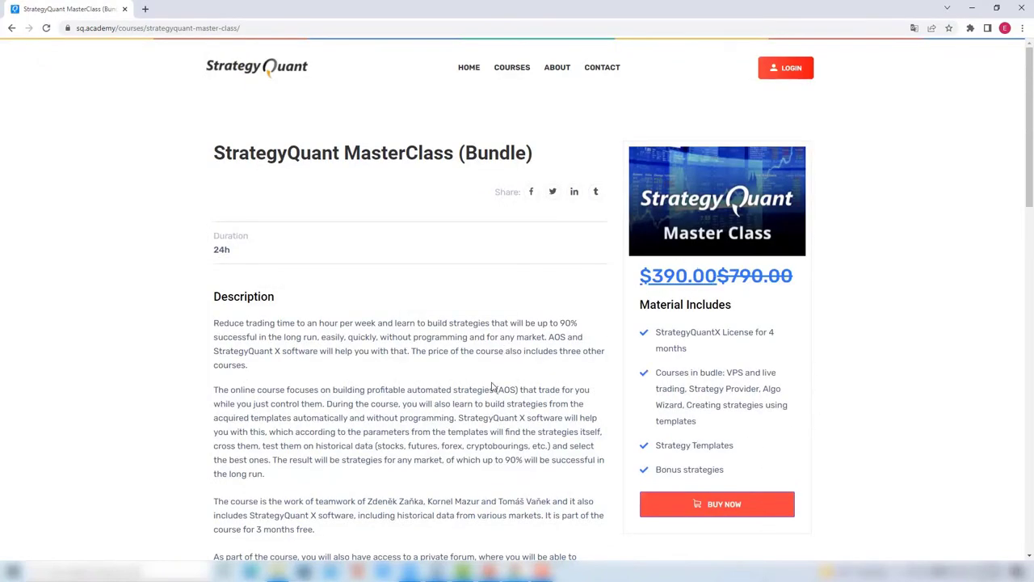
Read the MasterClass bundle's description, included material and course topics
scroll(491, 388, "down", 2)
scroll(485, 393, "up", 2)
scroll(463, 434, "down", 2)
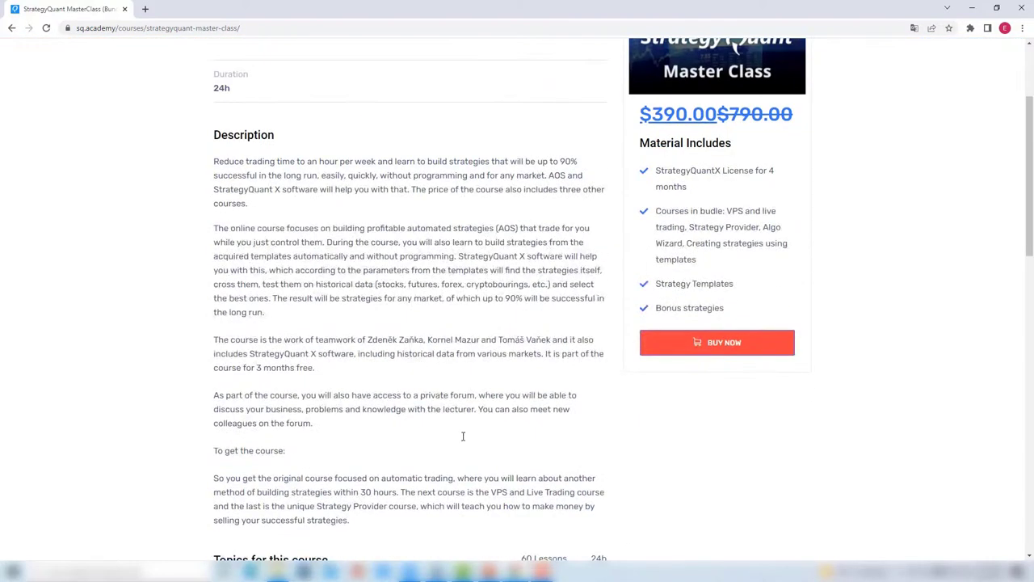
scroll(463, 437, "up", 2)
scroll(464, 441, "down", 7)
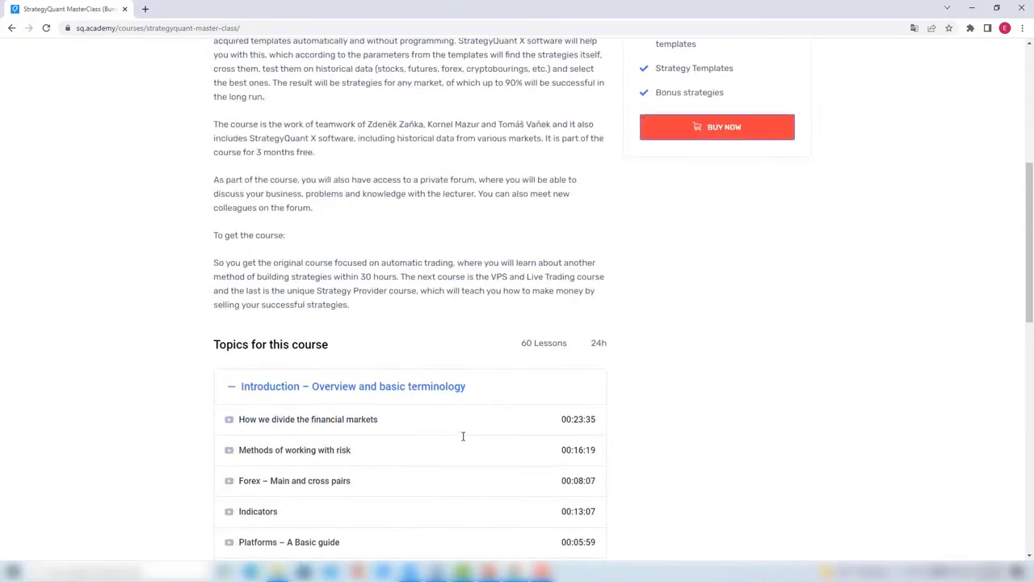
scroll(462, 442, "up", 4)
scroll(462, 442, "up", 3)
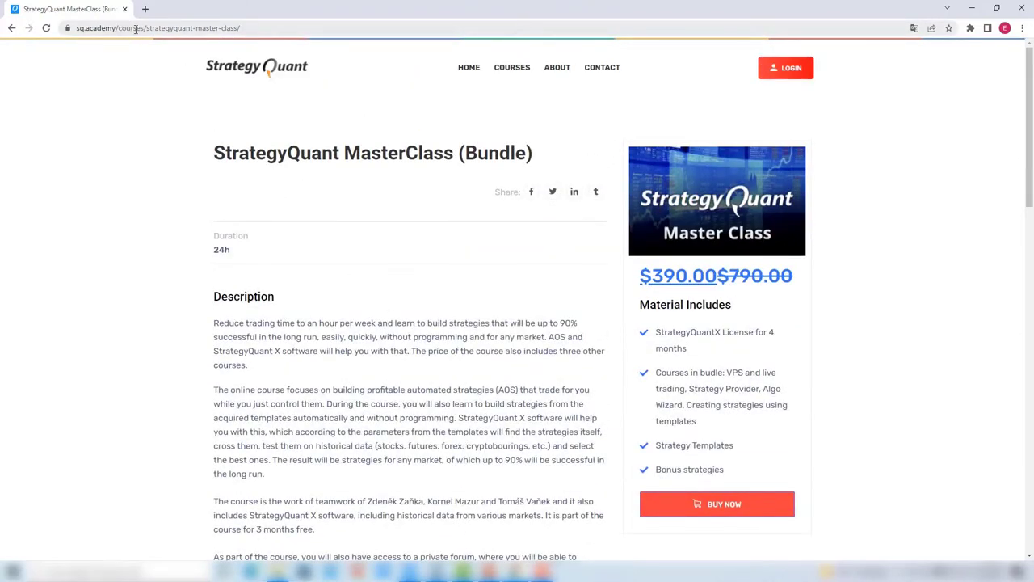
Review each course card in the academy's full course list, ending on the StrategyQuant MasterClass (Bundle) page
left_click(507, 71)
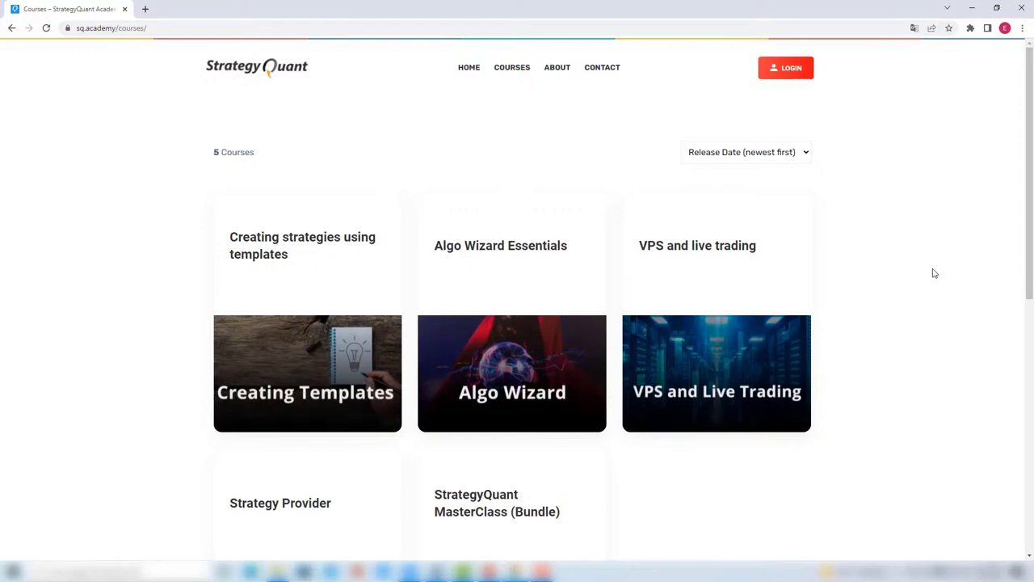
scroll(934, 273, "down", 2)
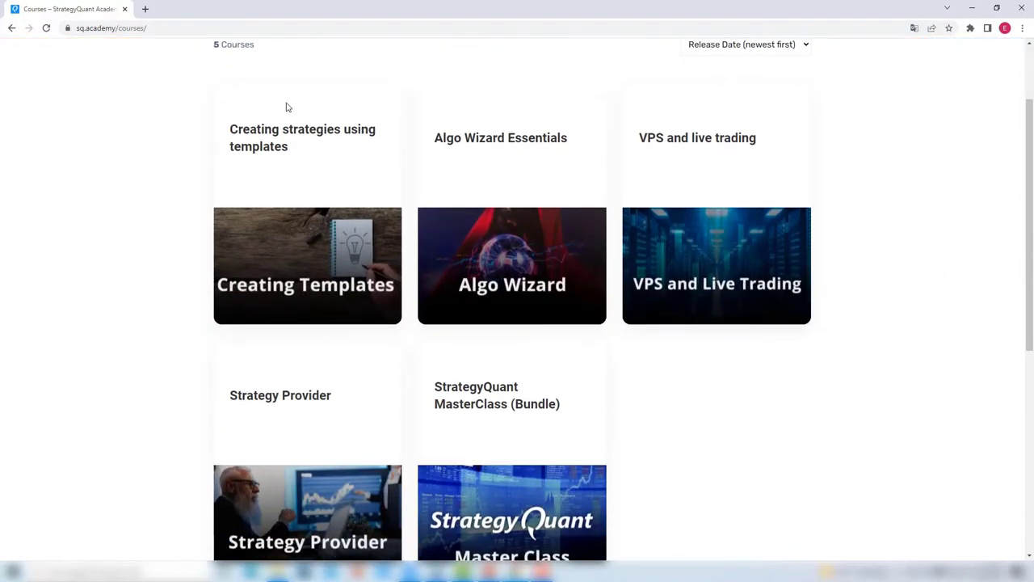
mouse_move(301, 165)
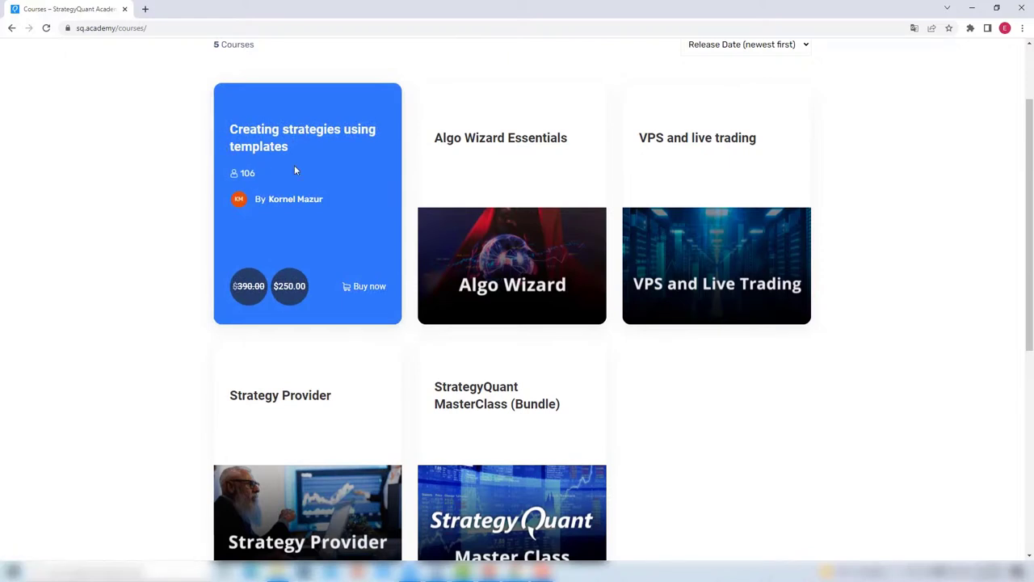
mouse_move(463, 128)
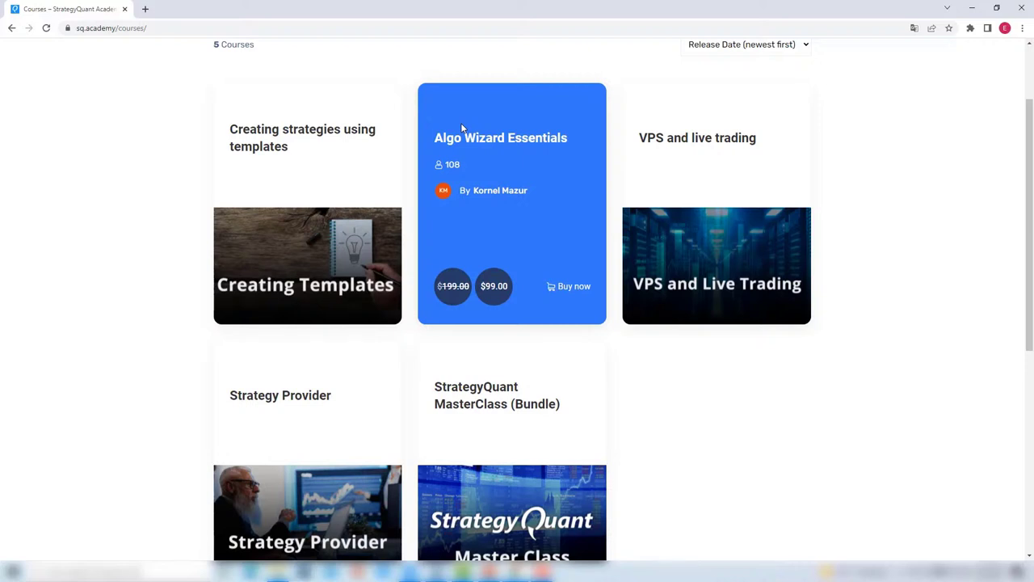
mouse_move(668, 163)
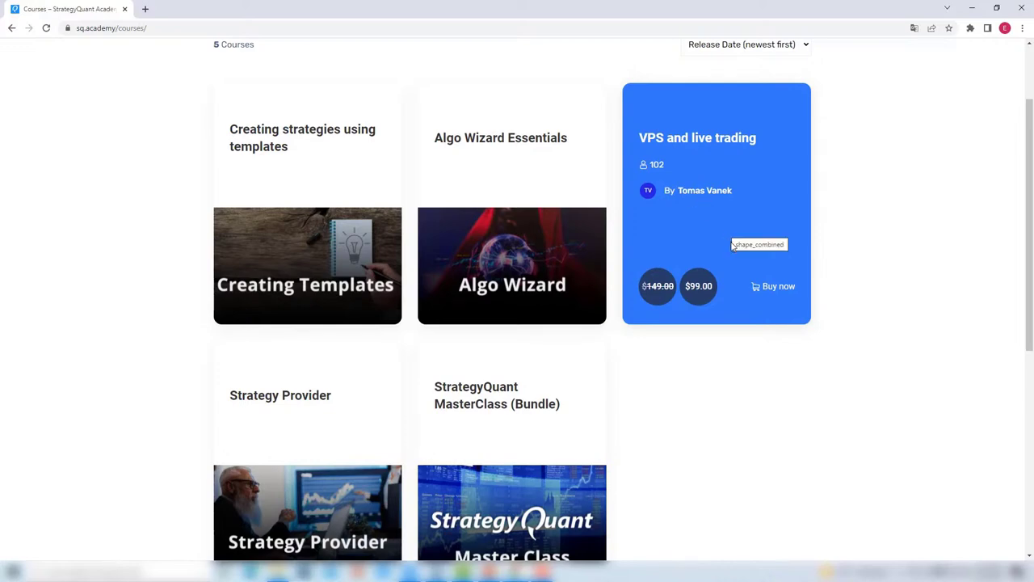
scroll(615, 343, "down", 1)
mouse_move(329, 285)
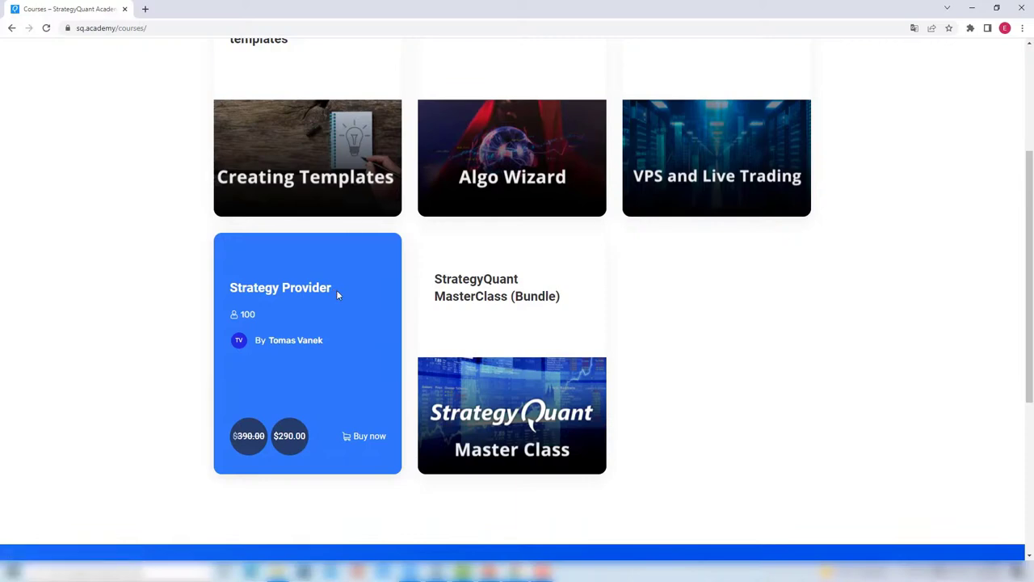
mouse_move(488, 352)
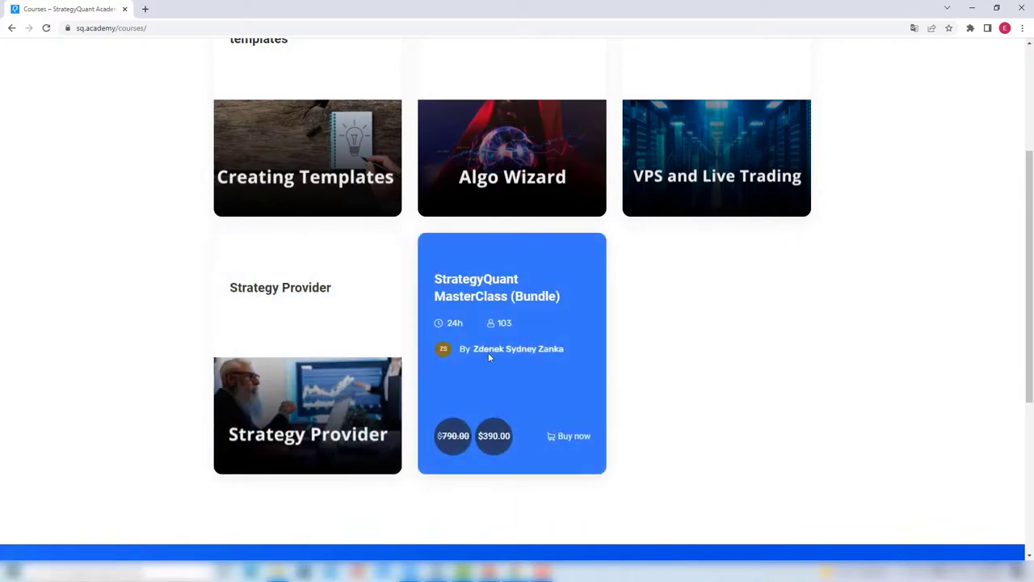
left_click(534, 296)
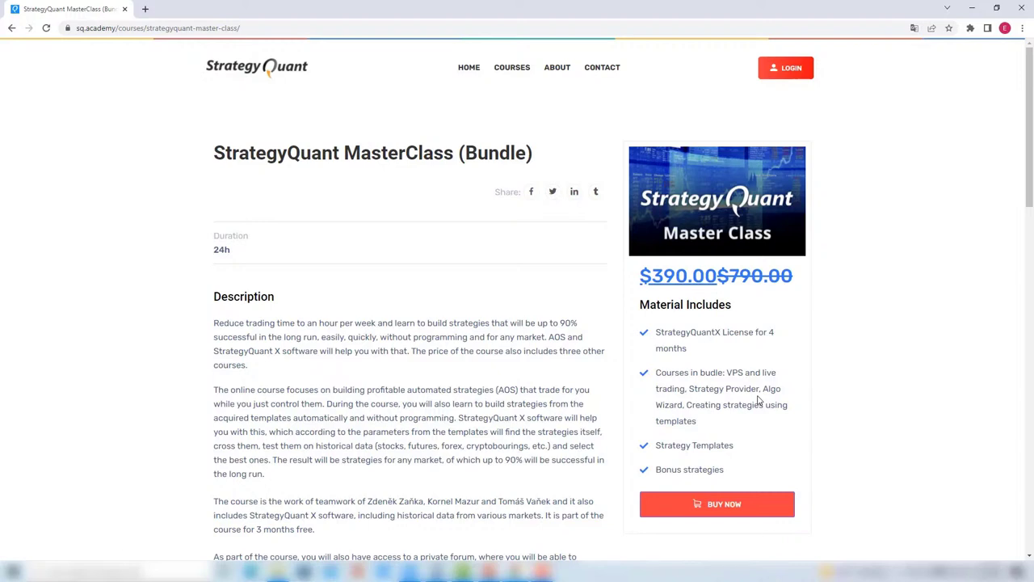
Switch back to StrategyQuant X, open the results of Strategy 2.2.186 and examine its overview statistics, especially the Return / DD ratio
left_click(541, 572)
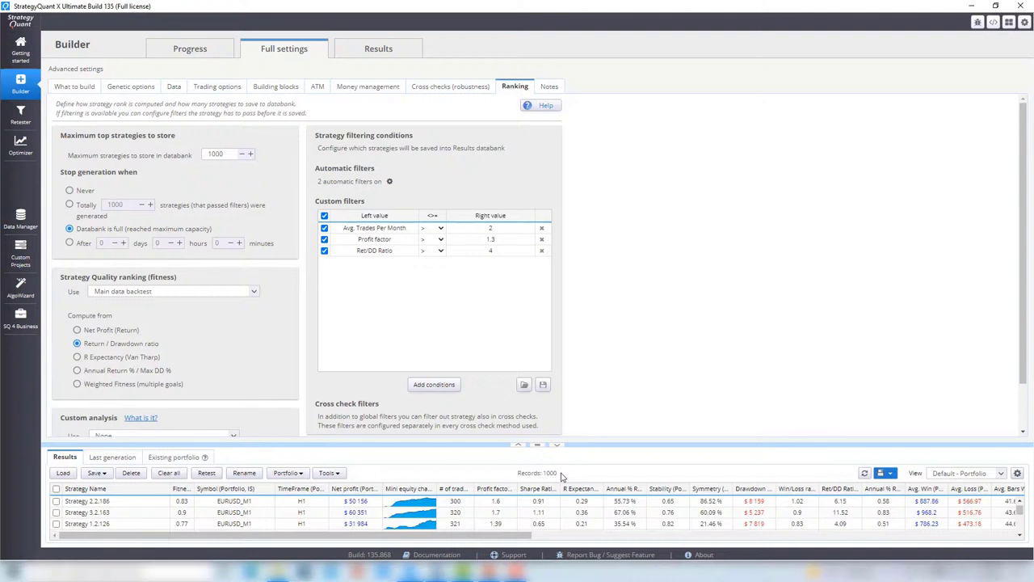
double_click(499, 503)
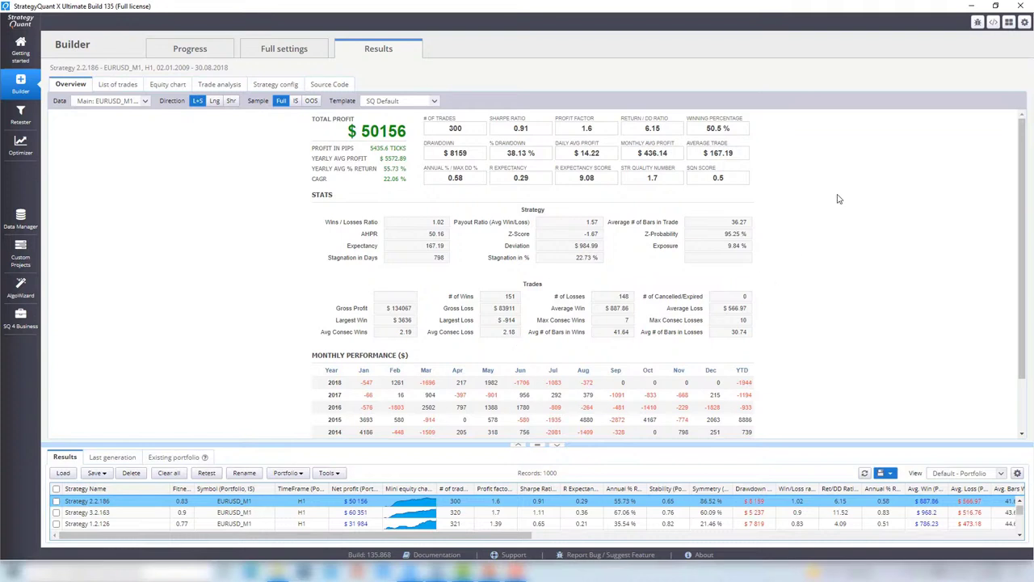
left_click_drag(661, 129, 640, 131)
left_click(670, 135)
left_click_drag(675, 133, 639, 132)
left_click(795, 147)
View the strategy's source code as EasyLanguage for Tradestation / MultiCharts and return it to Pseudo Code (*.TXT)
left_click(339, 86)
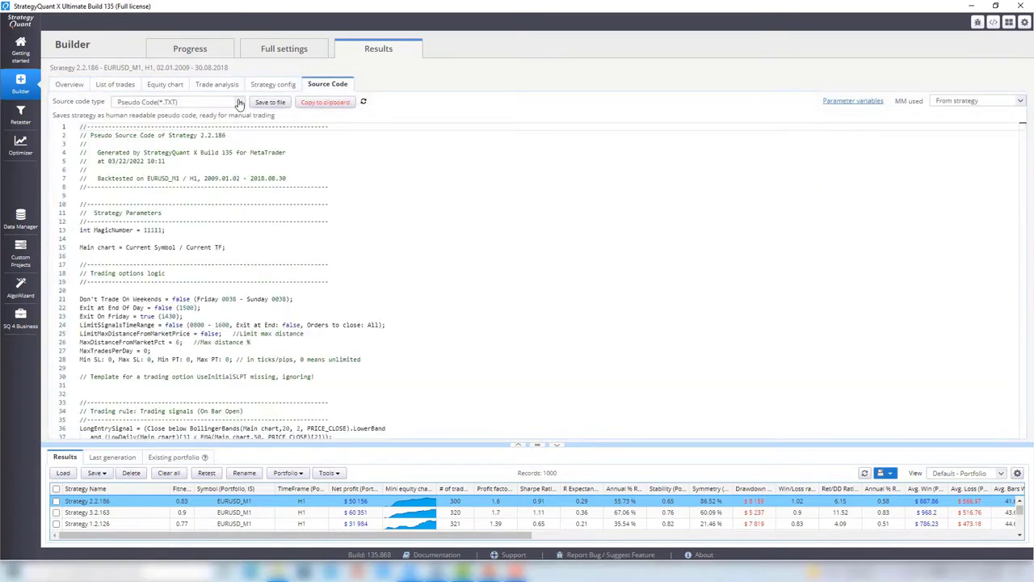
left_click(240, 103)
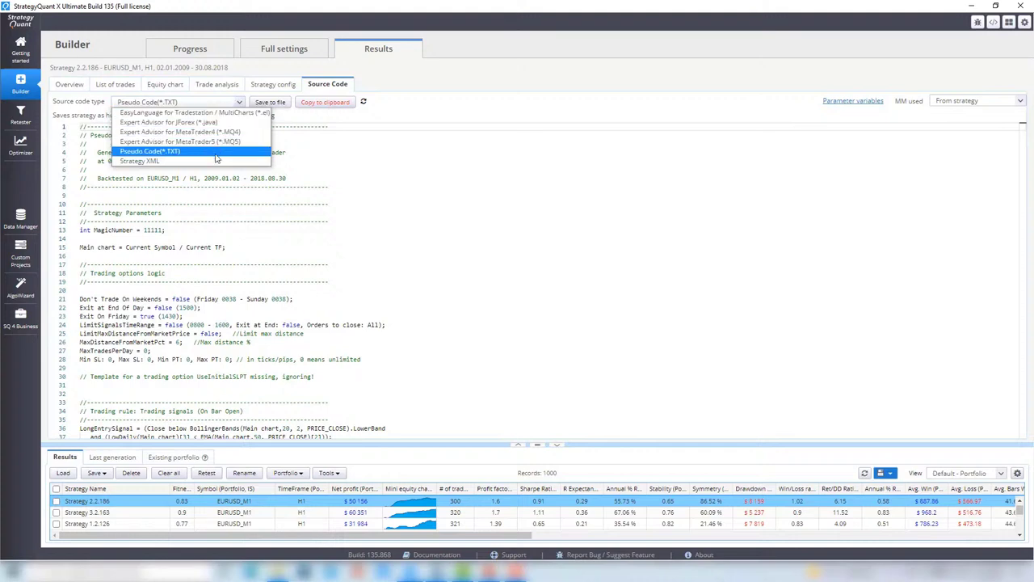
left_click(239, 118)
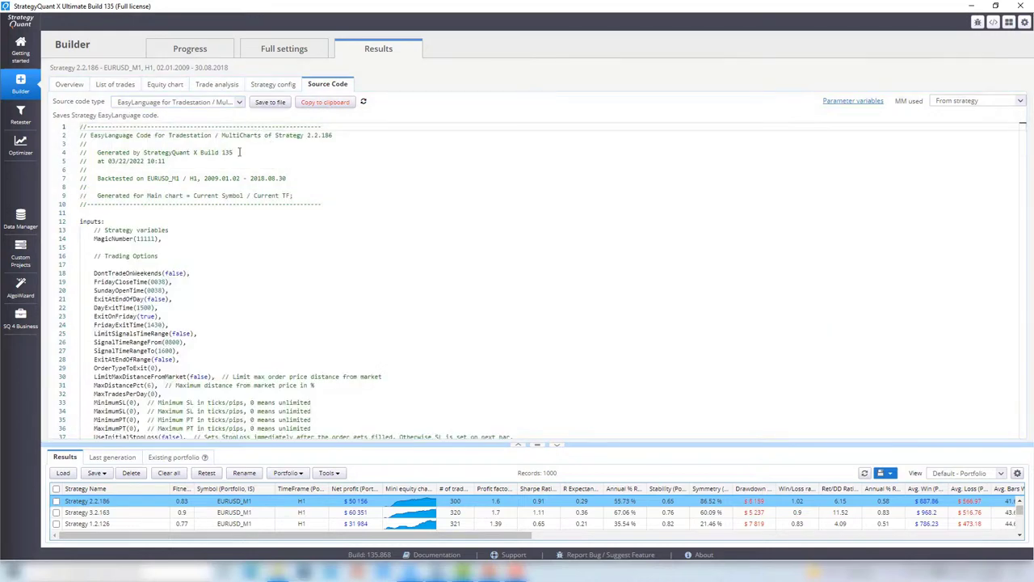
left_click(239, 102)
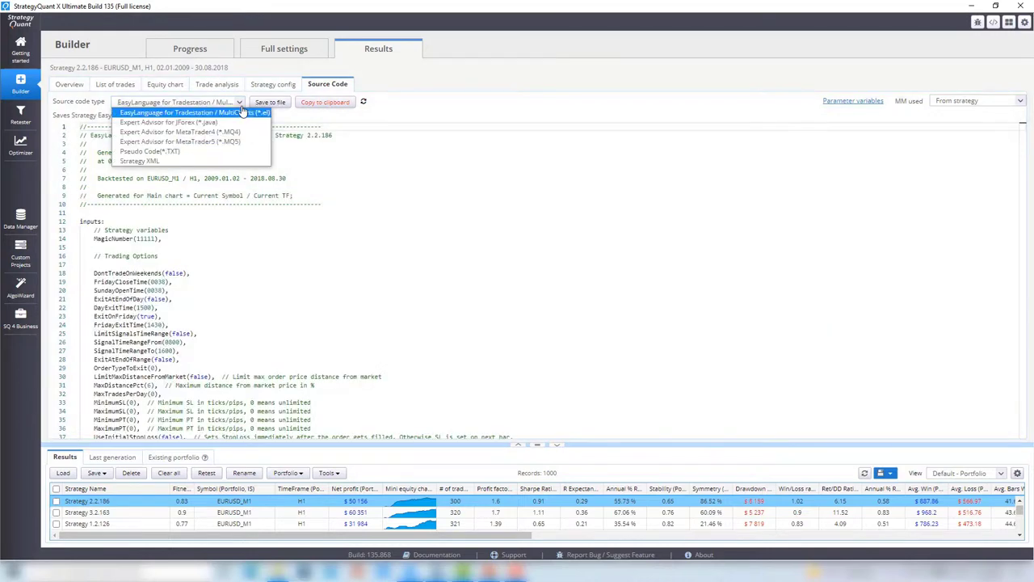
left_click(203, 156)
Examine the pseudo code's long and short entry signals and the long entry's stop loss and profit target lines
scroll(255, 216, "down", 6)
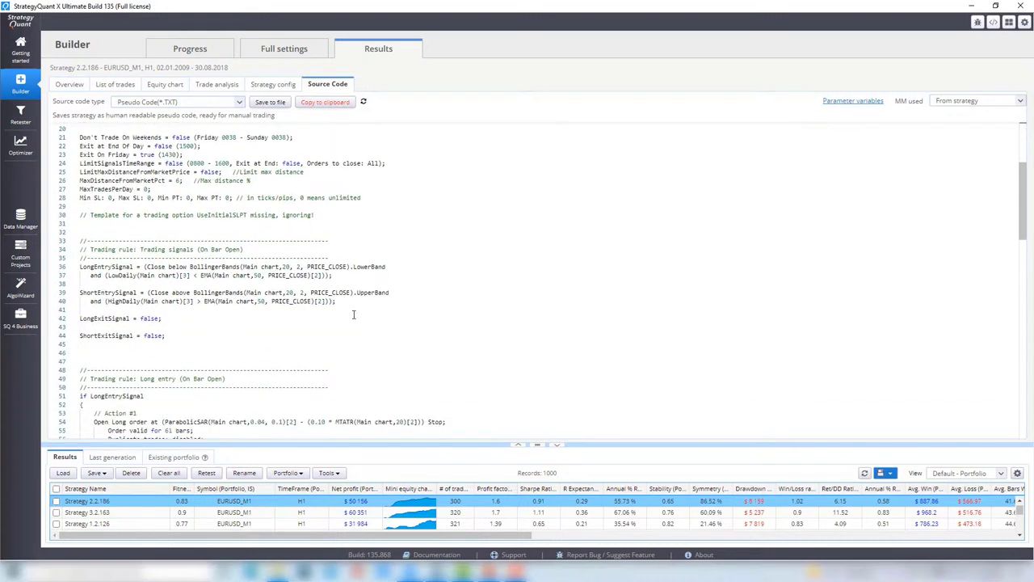
scroll(308, 250, "up", 2)
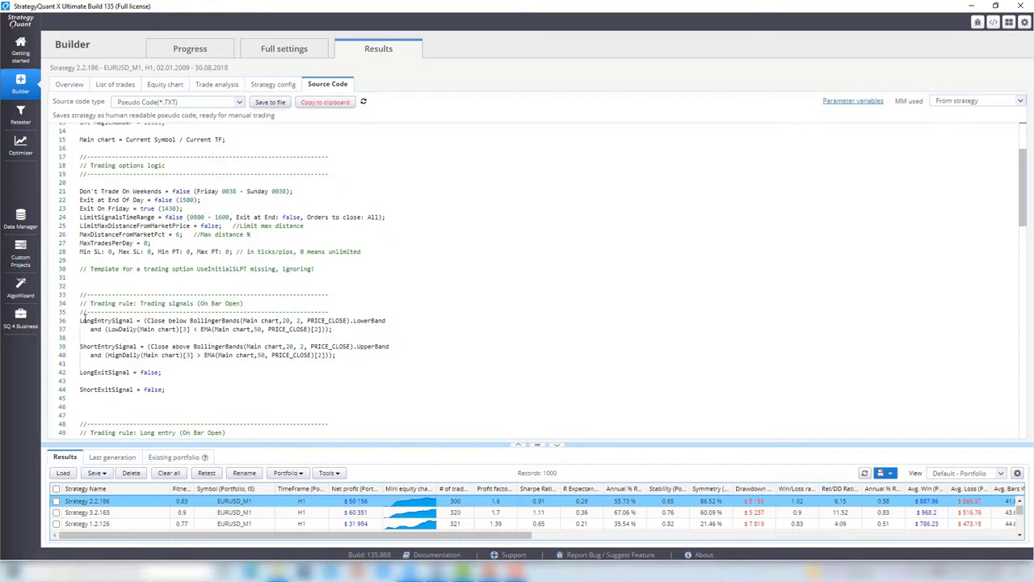
left_click_drag(81, 320, 147, 321)
left_click_drag(80, 348, 145, 347)
left_click(461, 351)
scroll(459, 349, "down", 2)
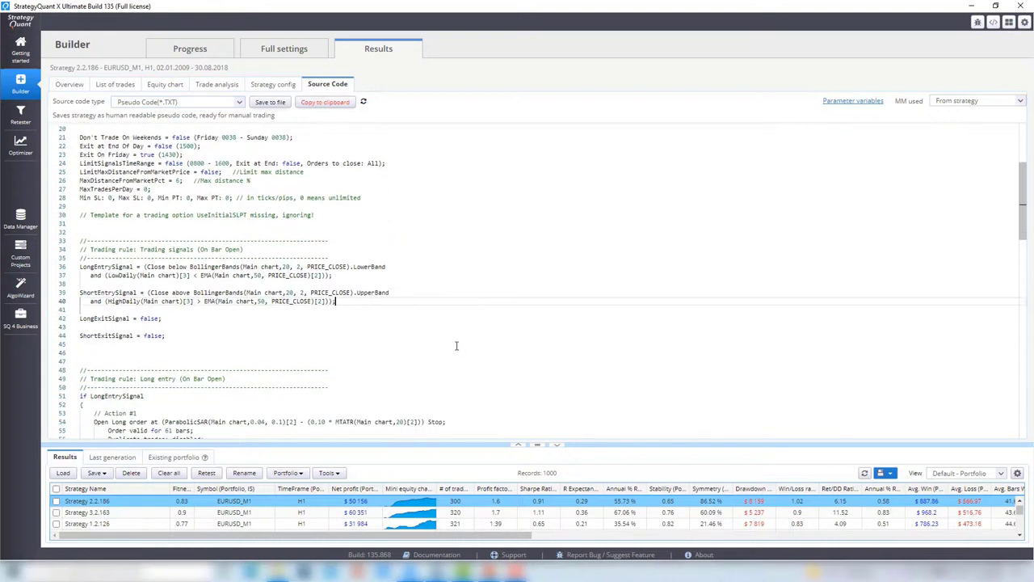
scroll(320, 335, "down", 5)
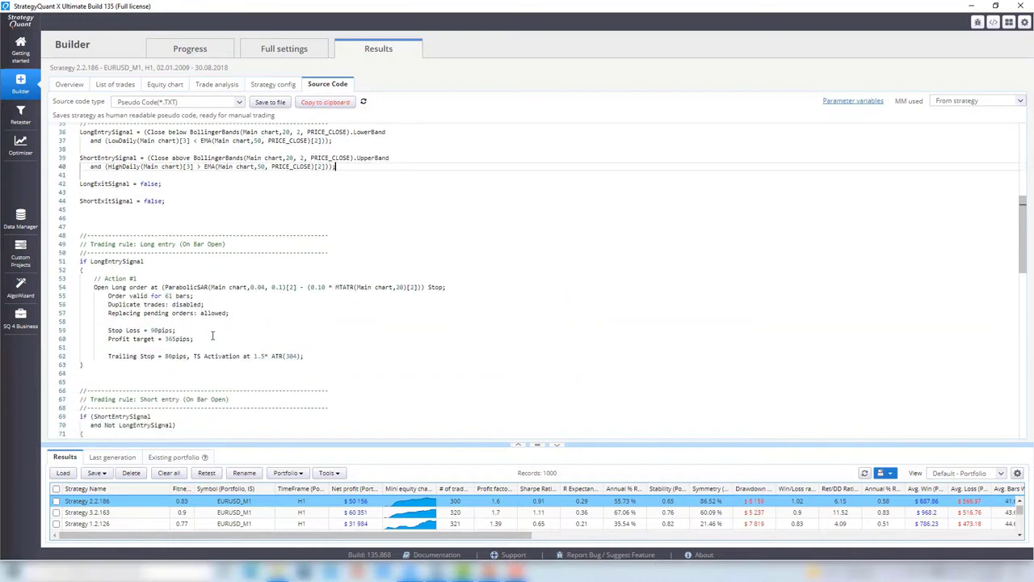
left_click_drag(109, 330, 194, 338)
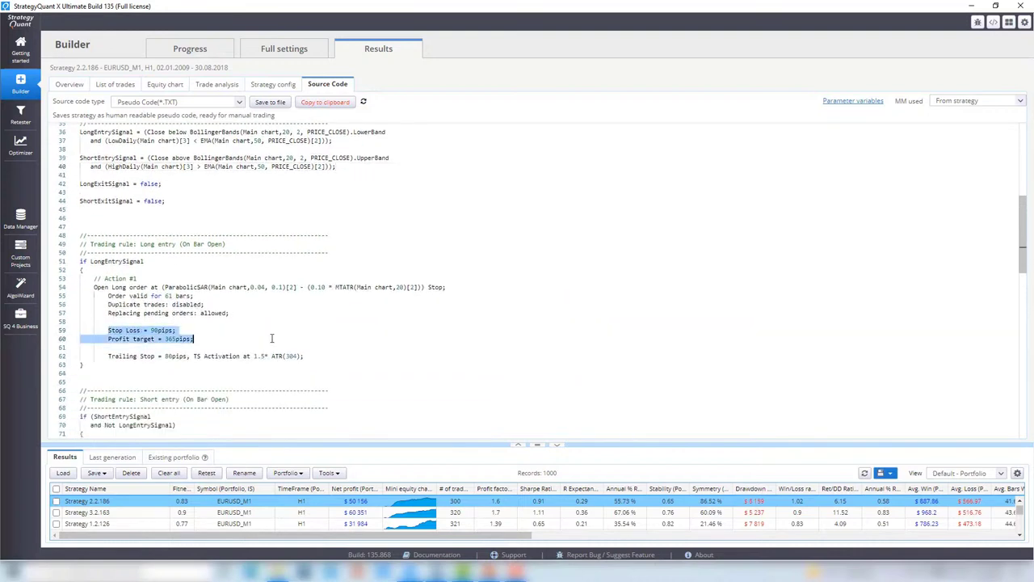
Examine the rest of the pseudo code, covering the long and short entry rules and the long and short exit rules
left_click(194, 339)
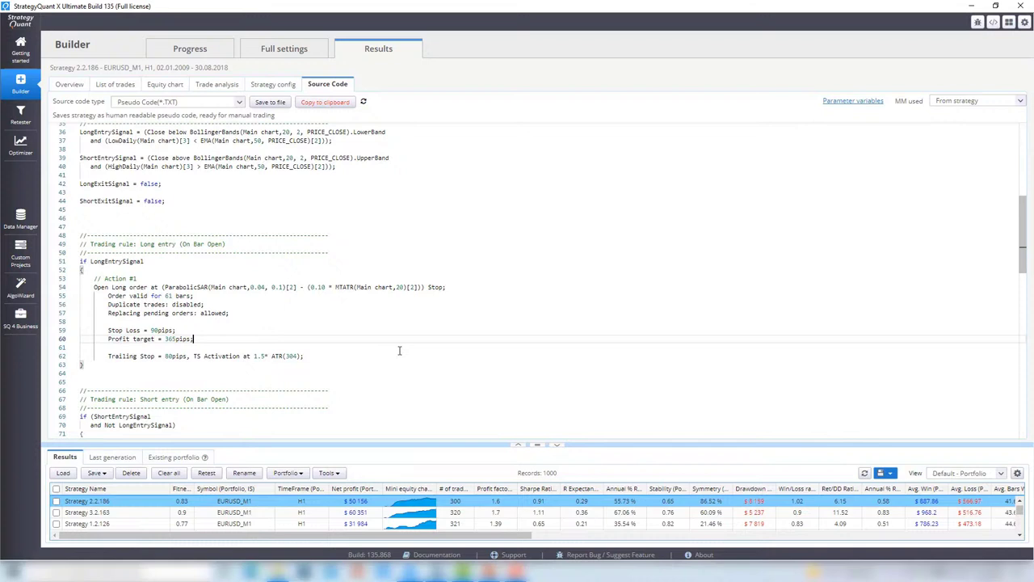
scroll(399, 350, "down", 1)
scroll(400, 350, "down", 2)
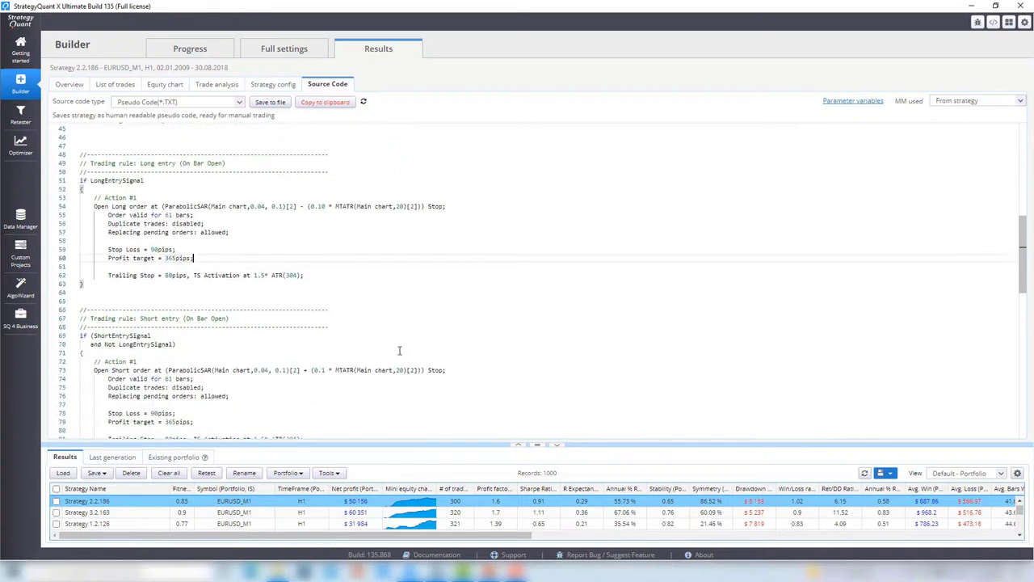
scroll(399, 350, "down", 1)
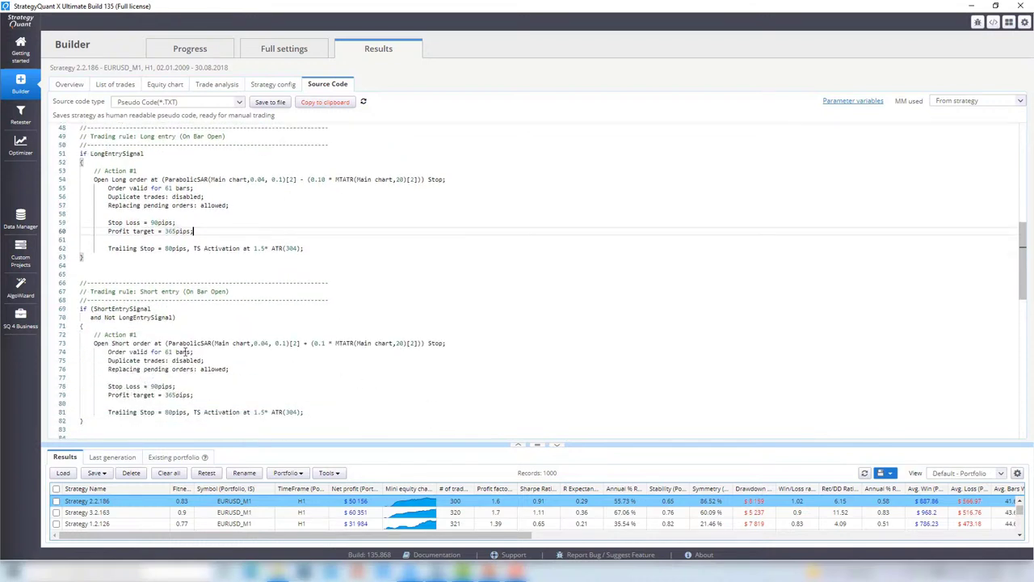
left_click_drag(193, 352, 119, 352)
scroll(201, 349, "down", 5)
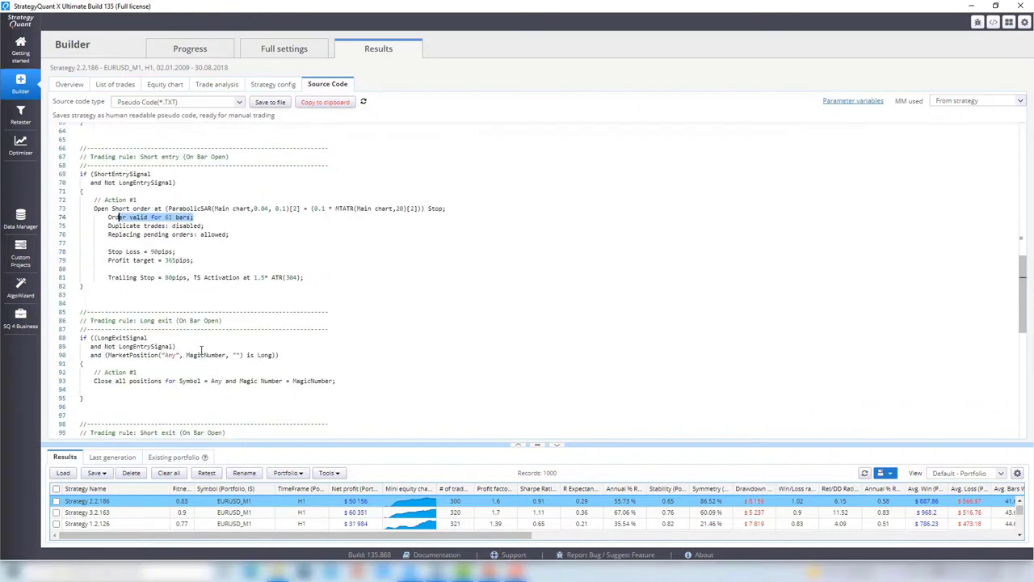
scroll(377, 415, "down", 6)
scroll(386, 409, "up", 14)
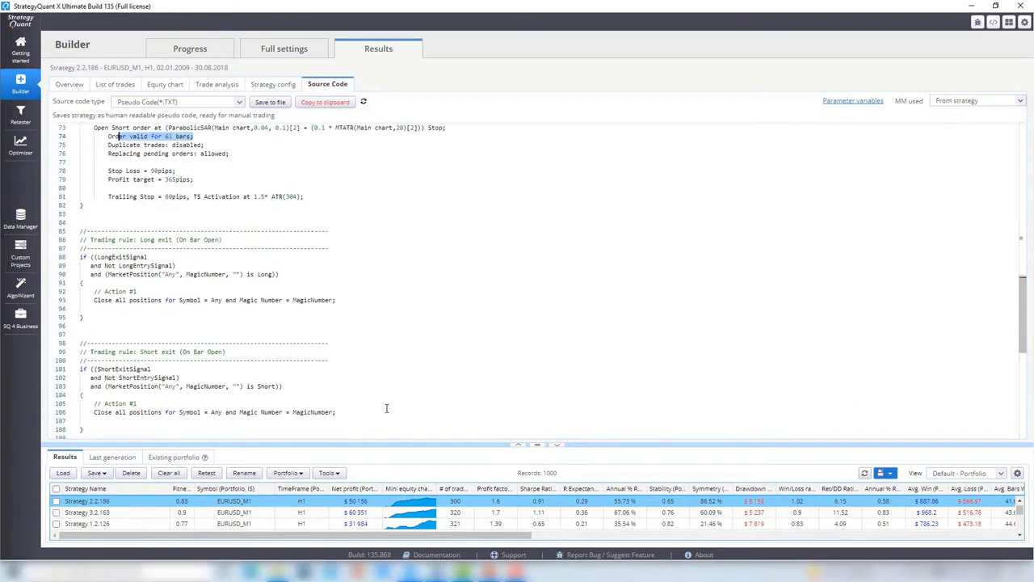
scroll(385, 409, "up", 13)
left_click(491, 284)
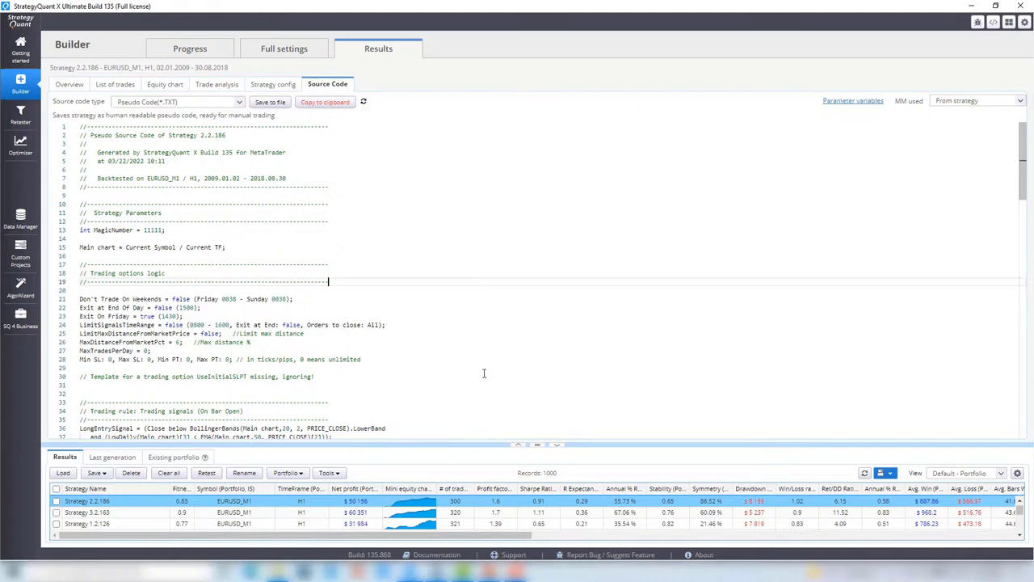
Review Strategy 2.2.186's overview statistics and its equity chart
left_click(76, 85)
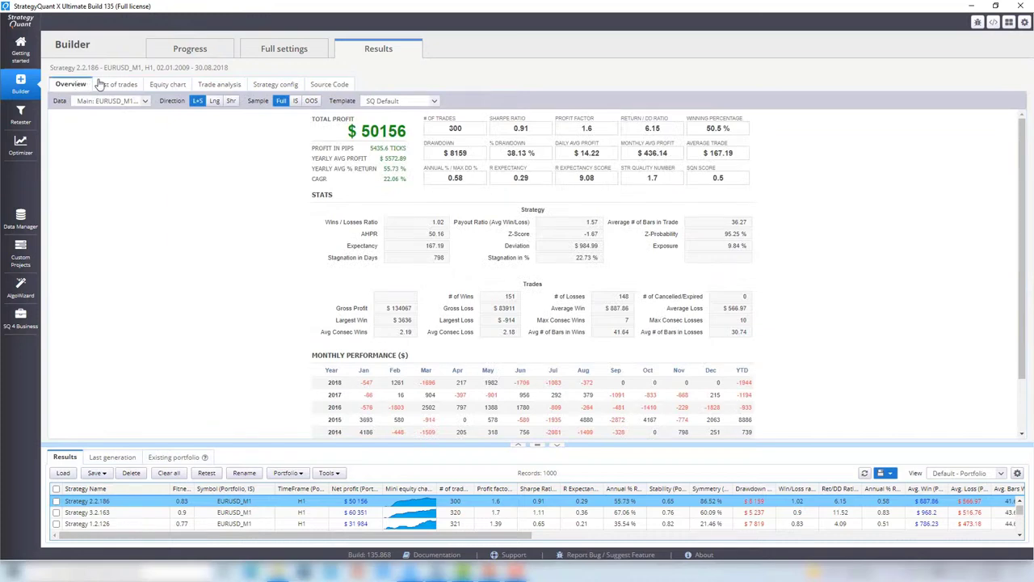
left_click(162, 84)
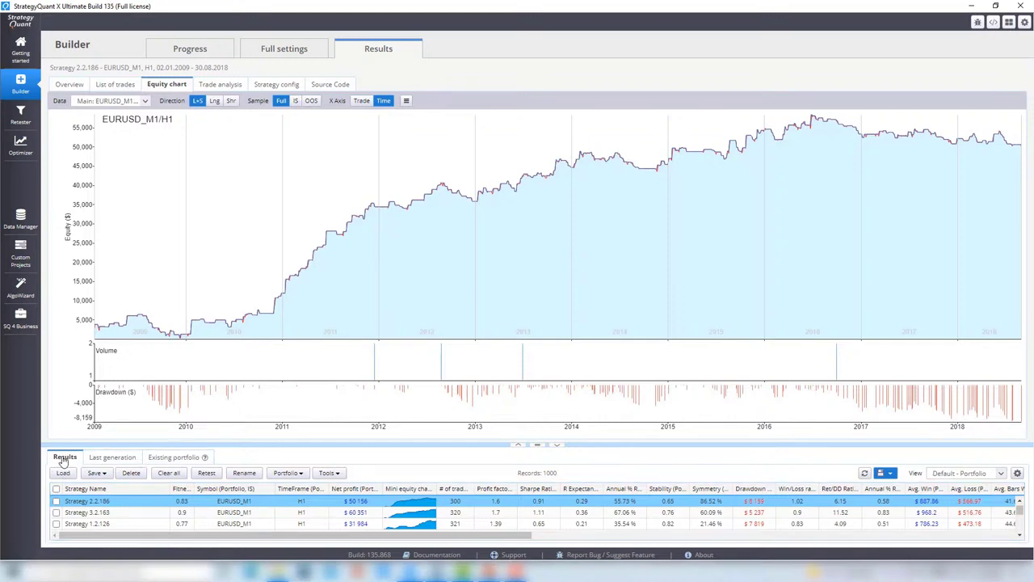
Look at the Last generation and Existing portfolio databanks, return to the Results databank, and view the strategy's trade analysis
left_click(113, 457)
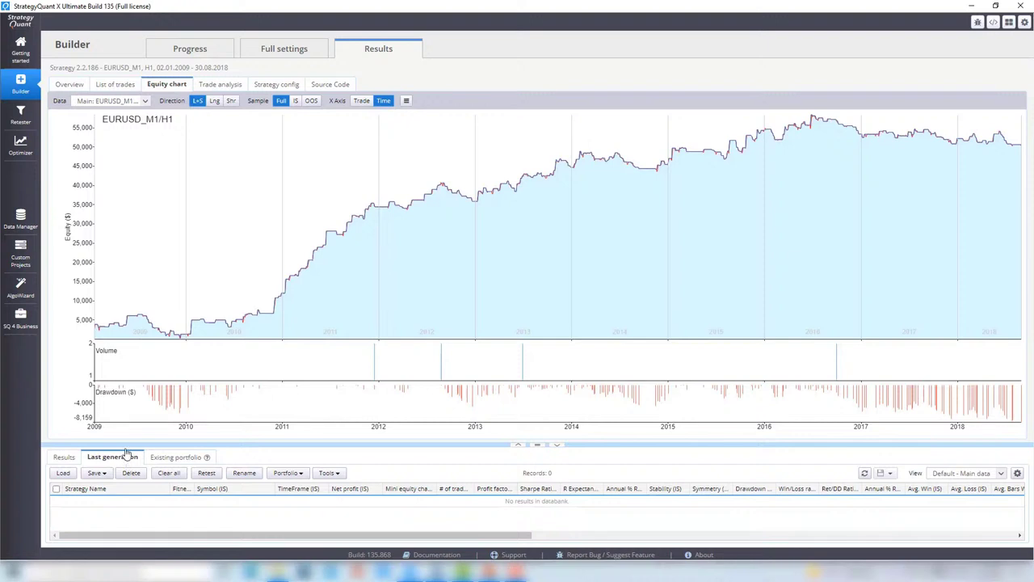
left_click(168, 458)
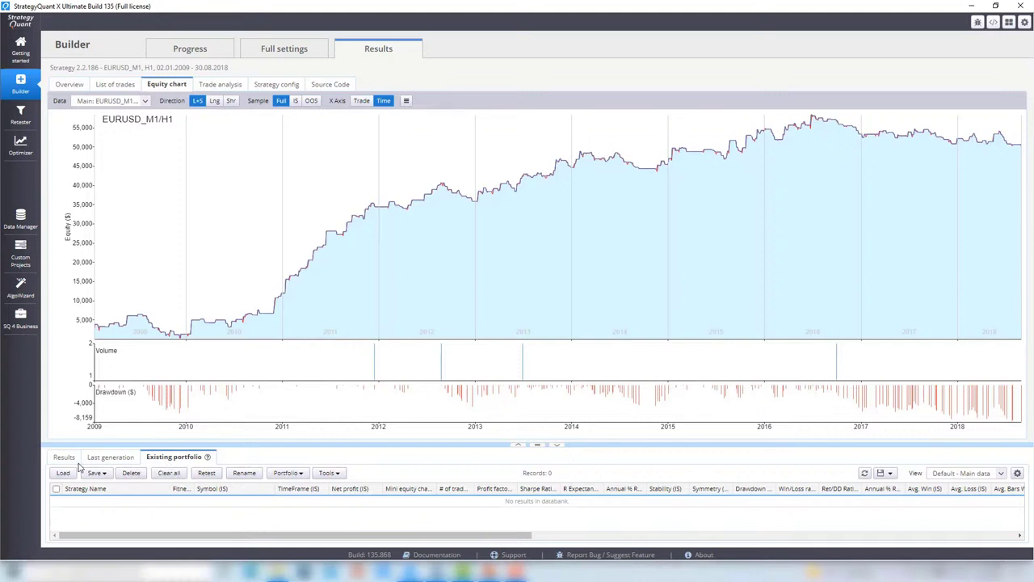
left_click(64, 457)
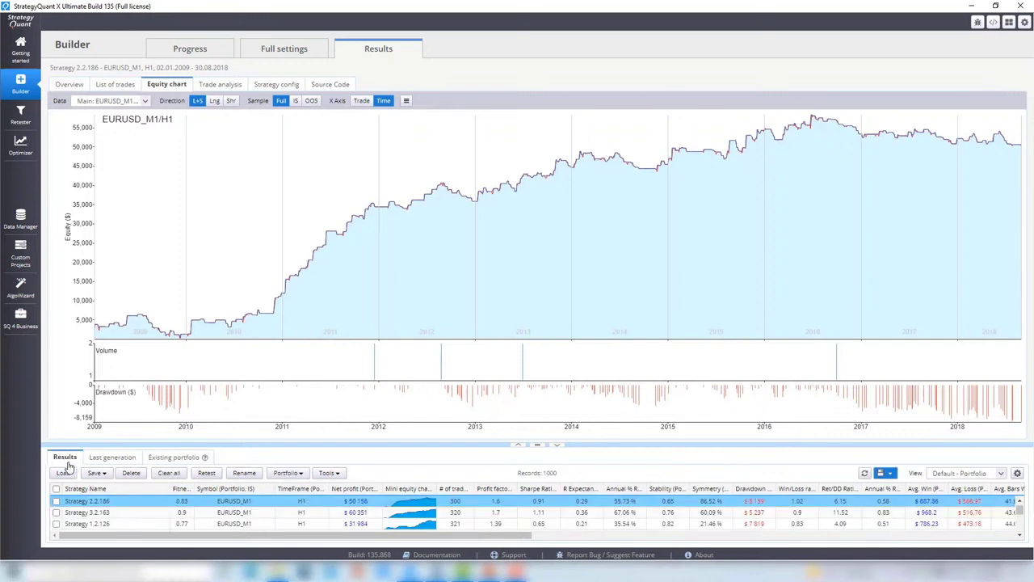
left_click(226, 87)
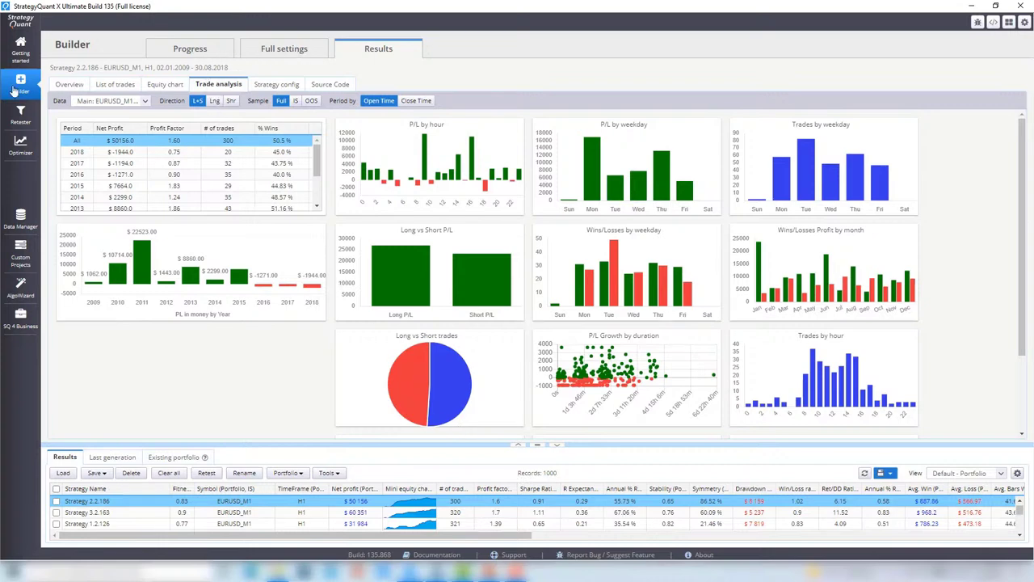
Select all strategies in the Builder's Results databank and send them to the Retester
left_click(56, 489)
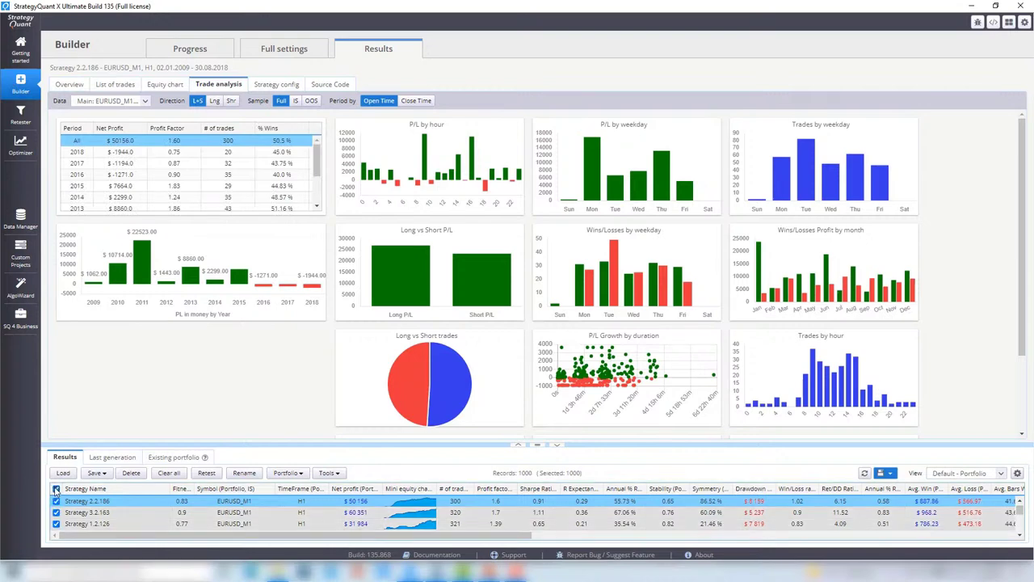
left_click(330, 473)
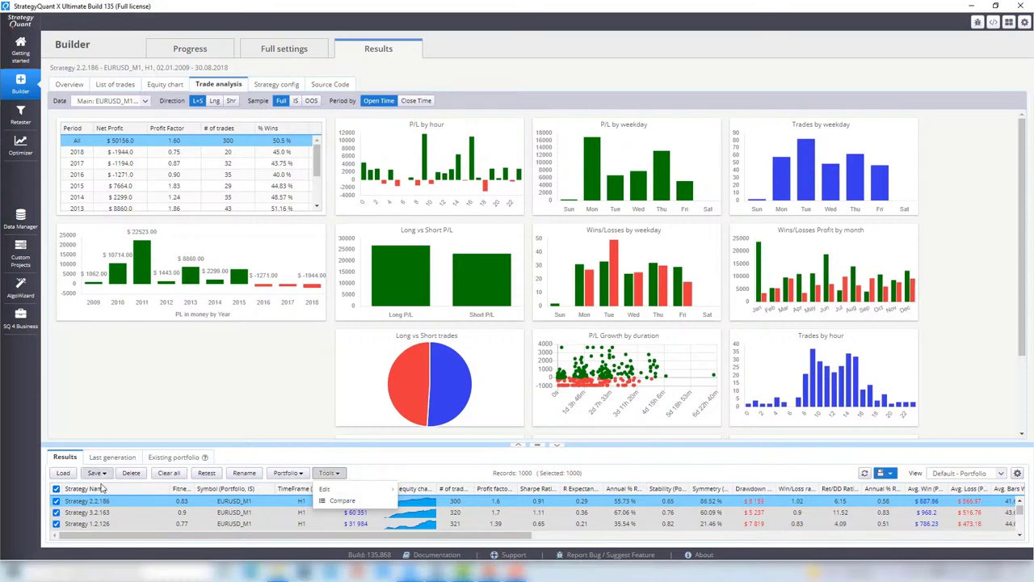
right_click(130, 496)
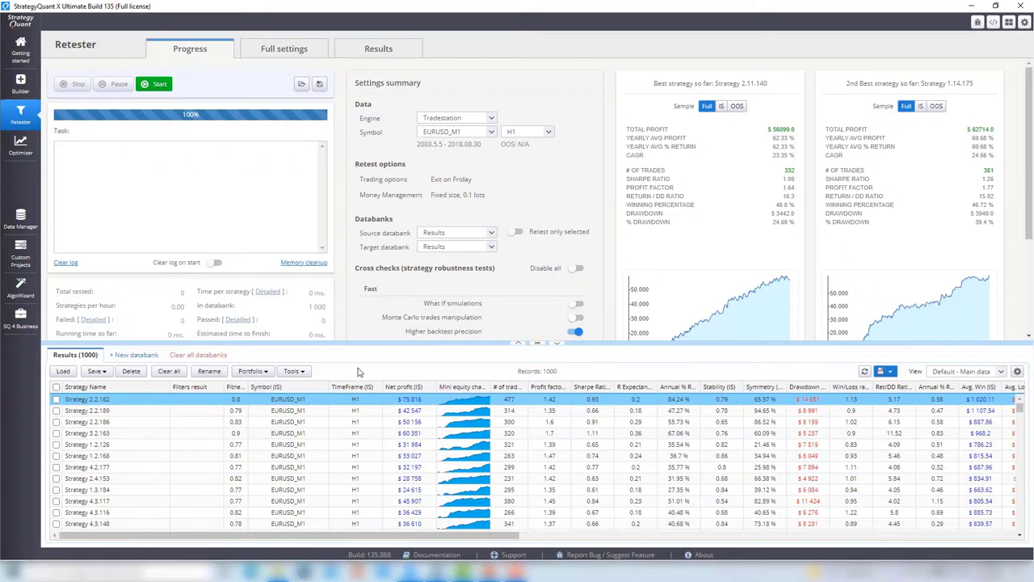
Reset the Retester's backtest dates to the full available range and set the start day to 2018.09.18
left_click(276, 50)
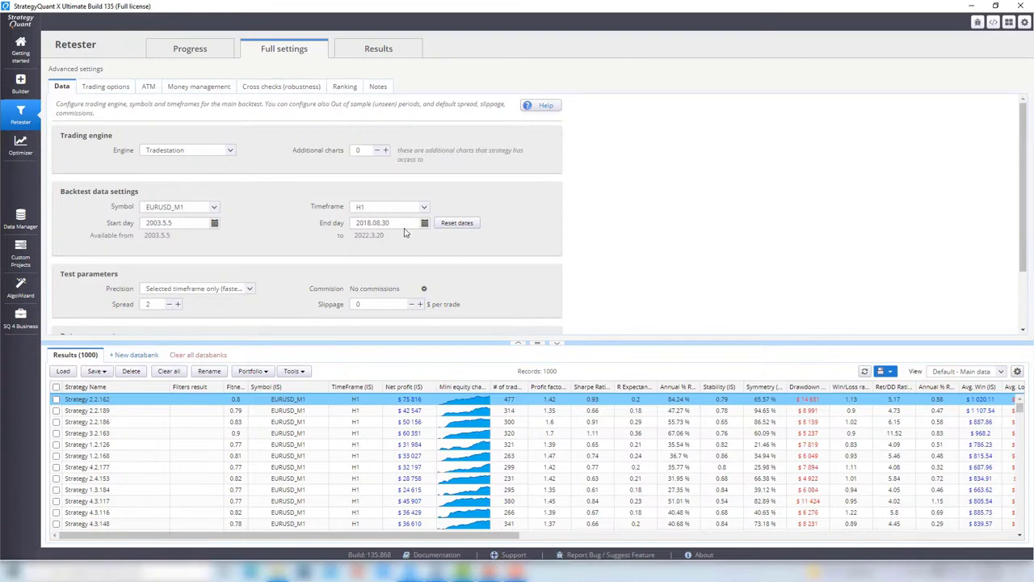
left_click(457, 228)
left_click(215, 225)
left_click(241, 240)
left_click(242, 239)
left_click(241, 239)
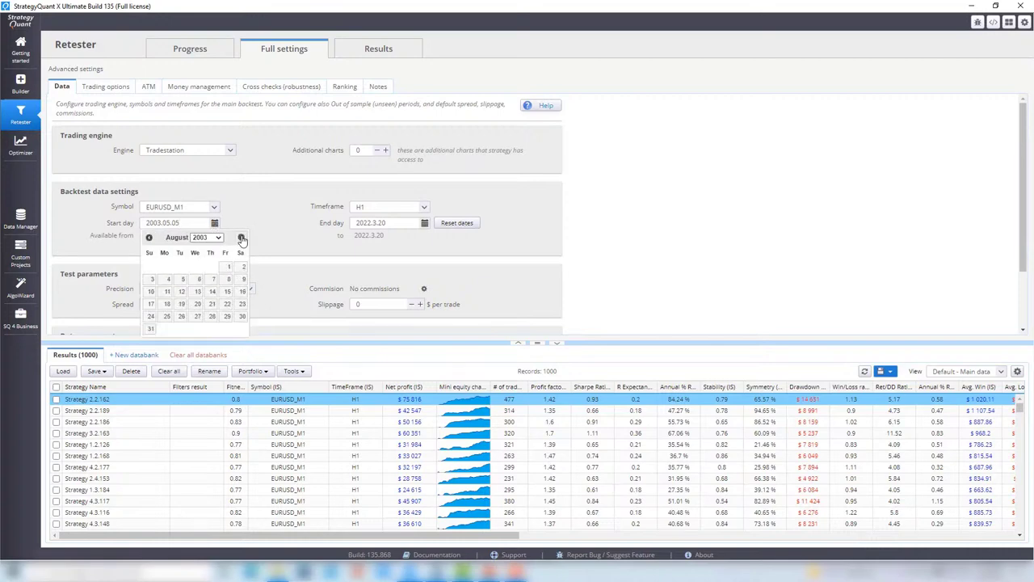
left_click(241, 239)
left_click(216, 238)
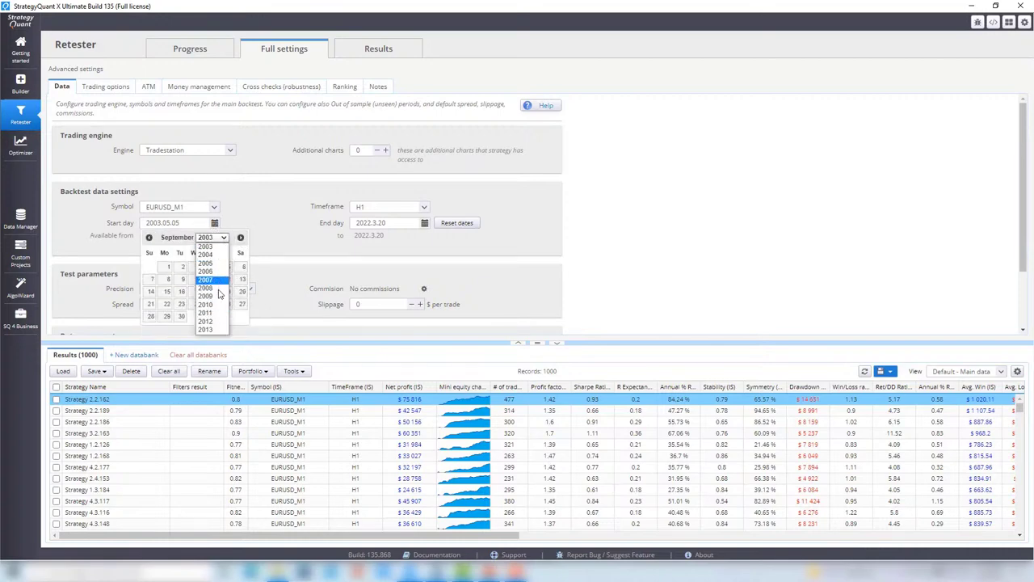
left_click(212, 331)
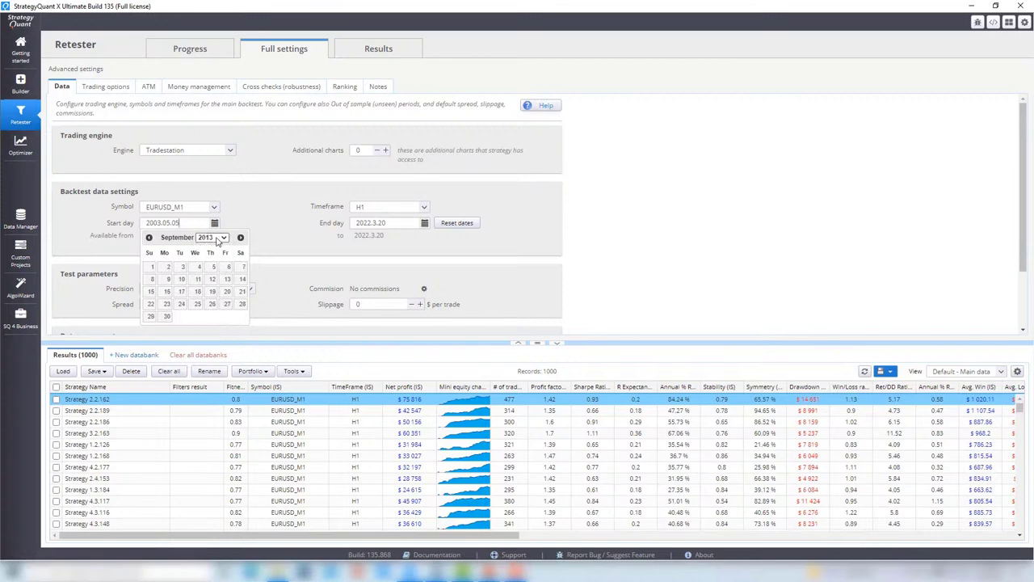
left_click(215, 238)
left_click(215, 372)
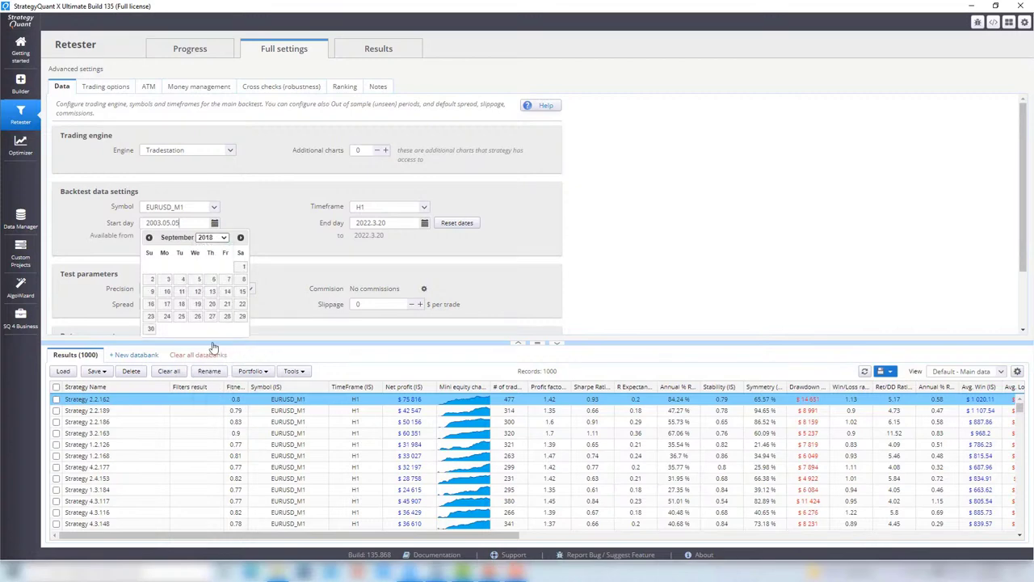
left_click(182, 304)
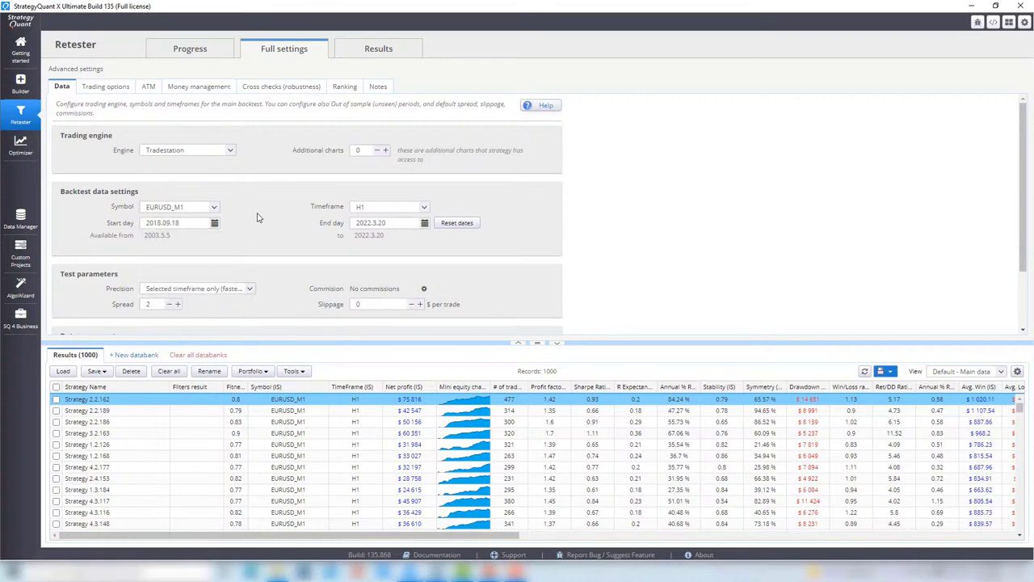
Remove the Avg. Trades Per Month and Ret/DD Ratio ranking filters and set the Profit factor filter's threshold to 1.2
left_click(344, 90)
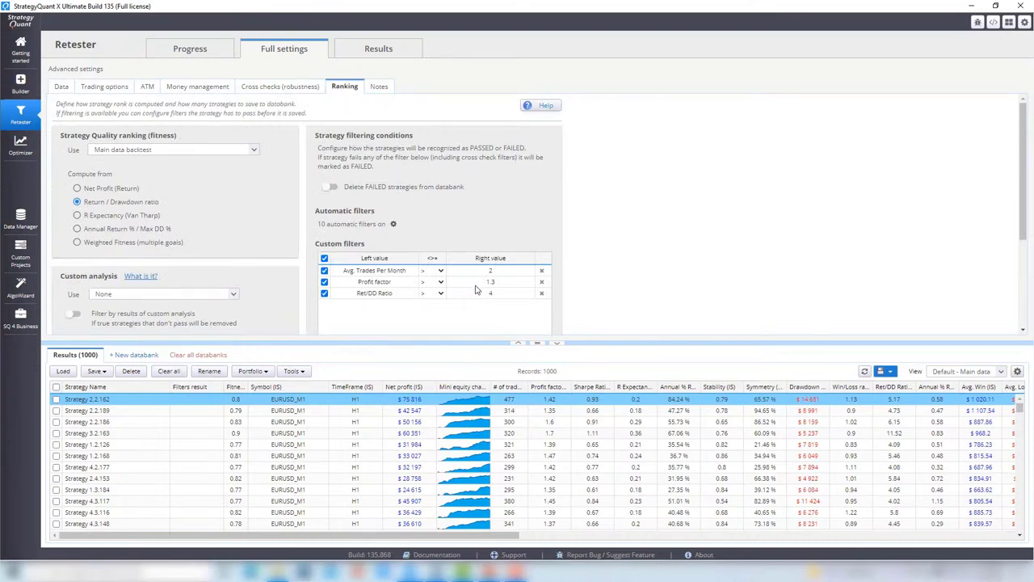
left_click(542, 270)
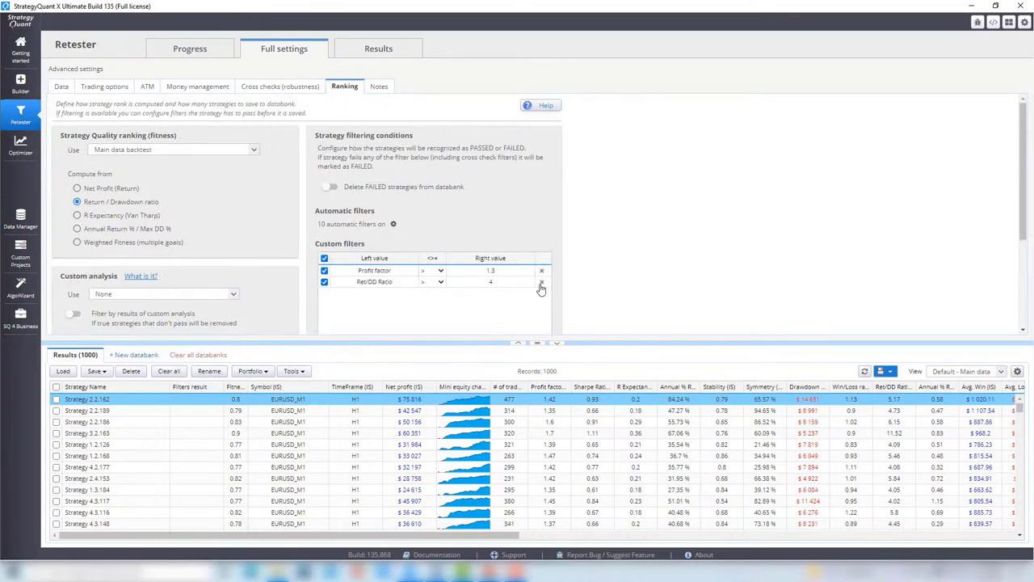
left_click(542, 283)
left_click(493, 272)
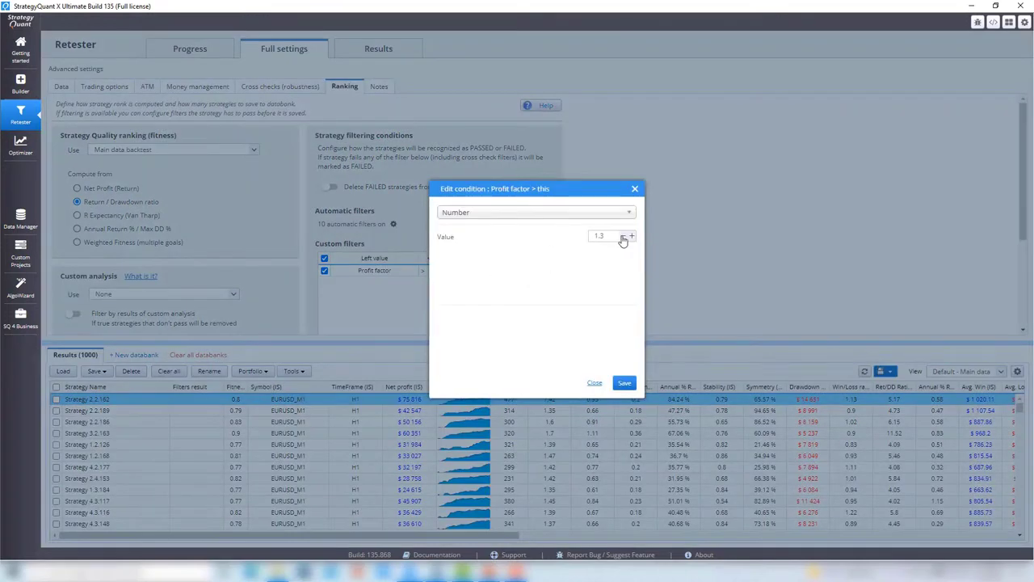
left_click(623, 237)
left_click(625, 382)
Add a Ret/DD Ratio (IS) custom filter condition requiring a value greater than 1.5
scroll(372, 277, "down", 3)
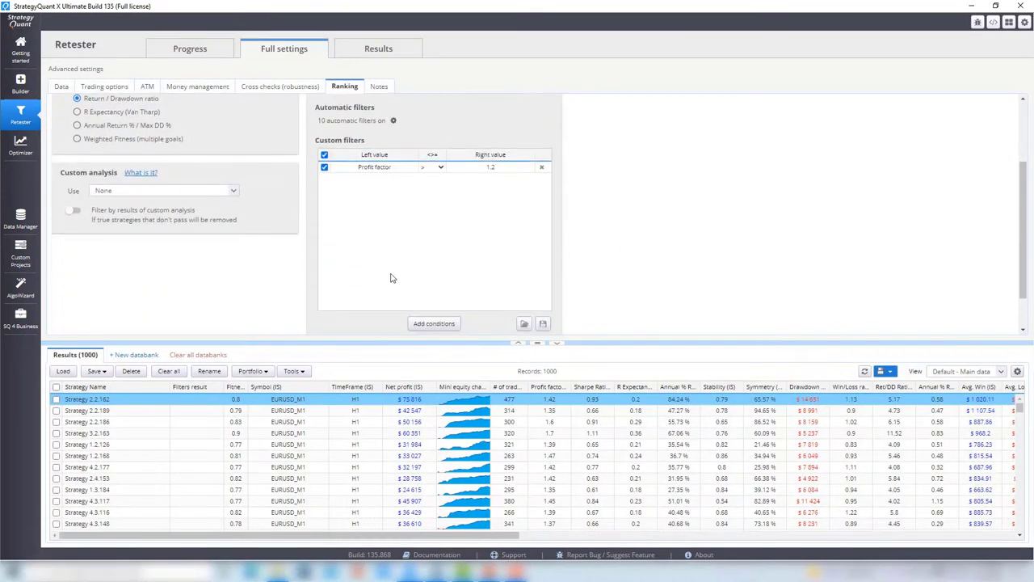
left_click(434, 323)
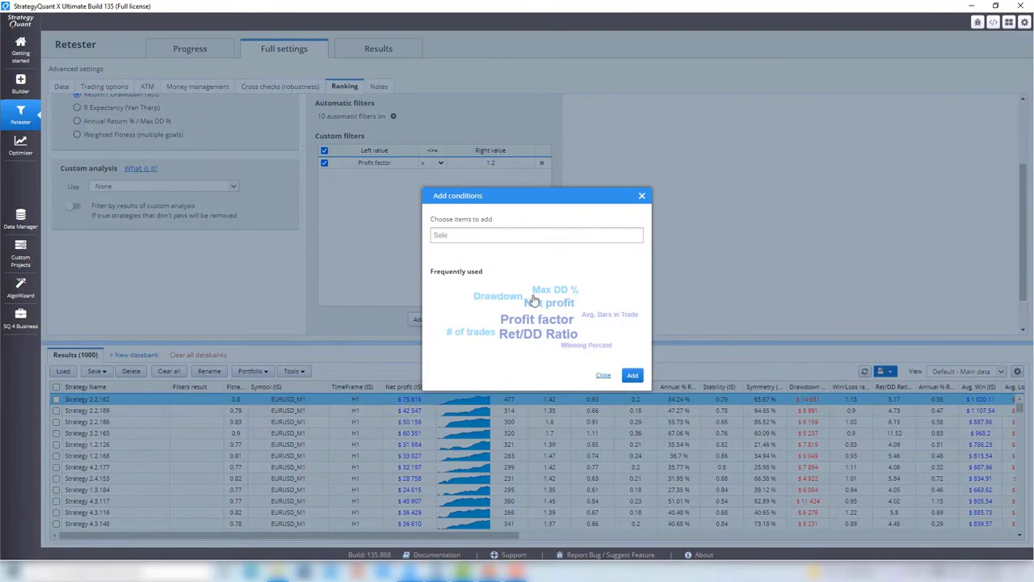
left_click(539, 334)
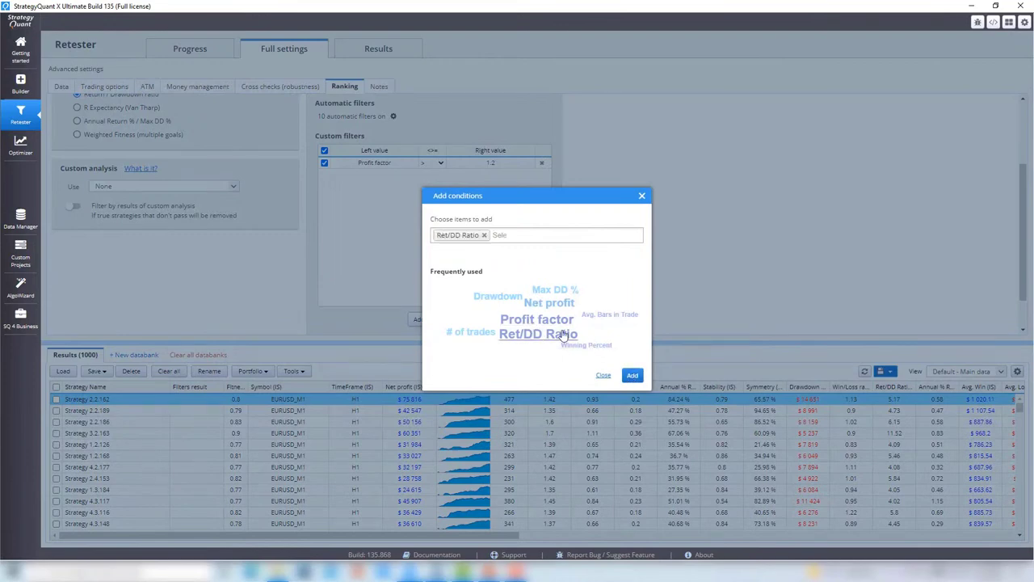
double_click(563, 334)
left_click(604, 235)
left_click(546, 235)
left_click(633, 375)
left_click(491, 174)
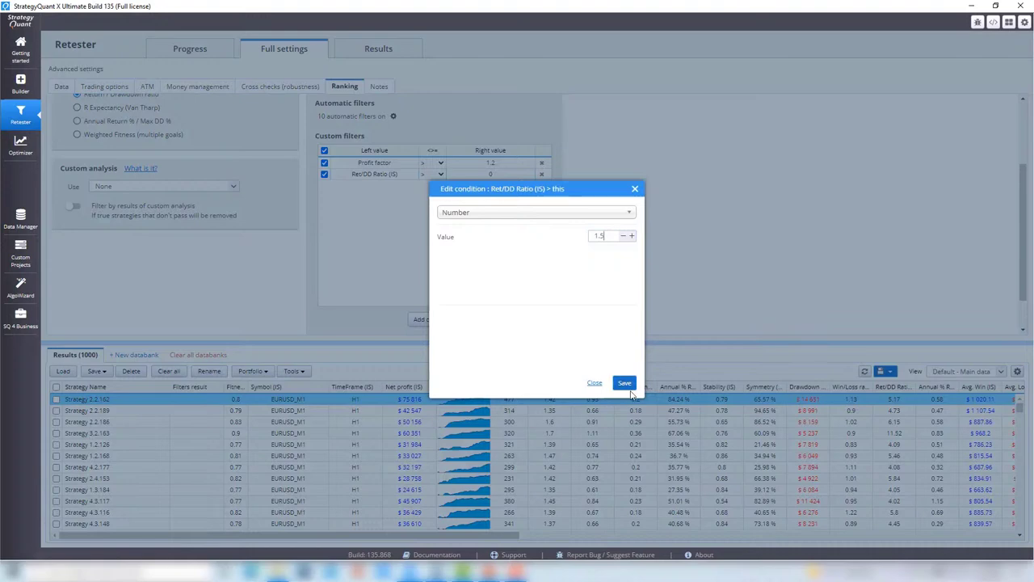
left_click(625, 383)
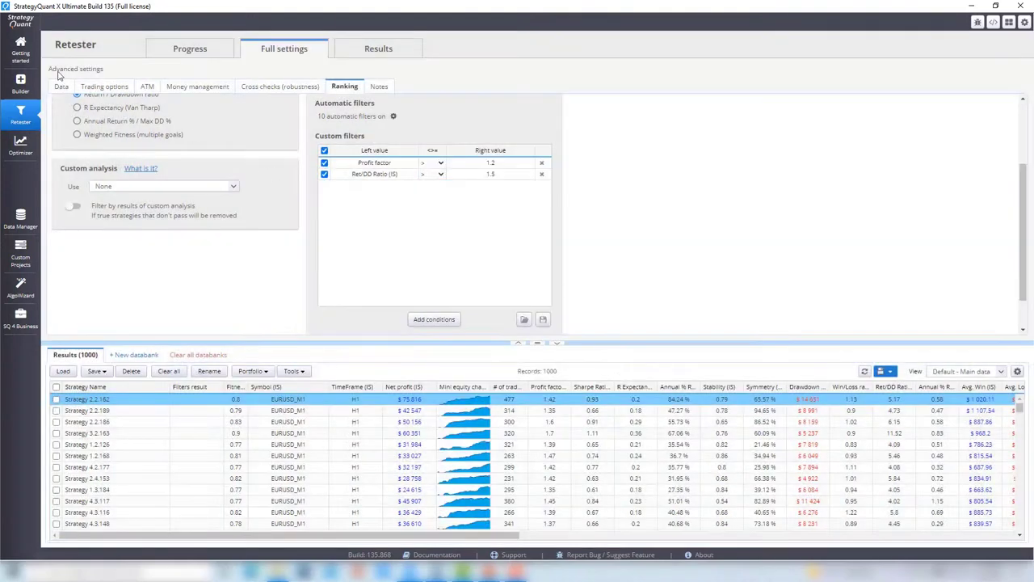
Run the retest on the Results databank and check how many strategies passed and failed
left_click(191, 51)
left_click(160, 85)
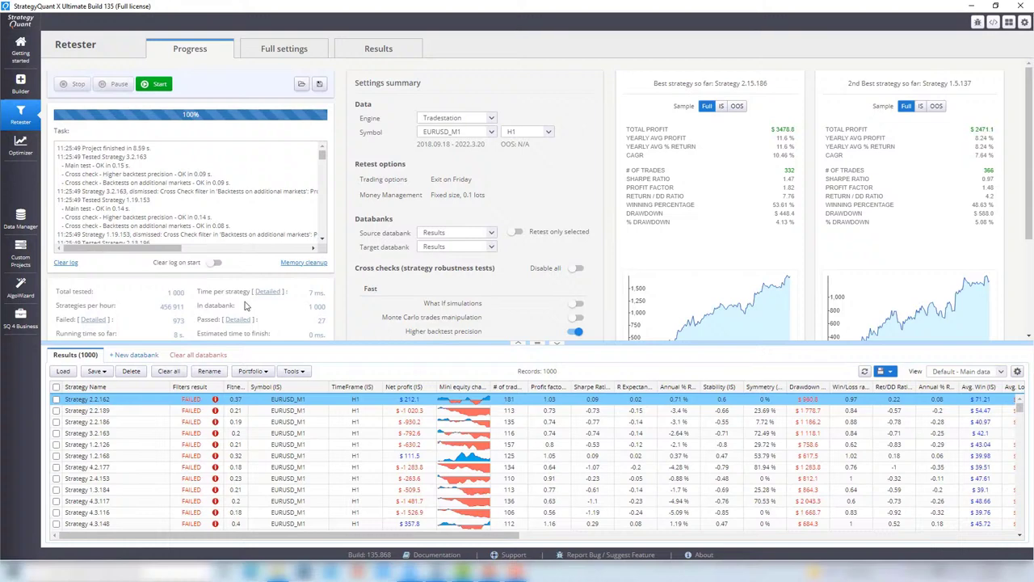
scroll(246, 305, "down", 1)
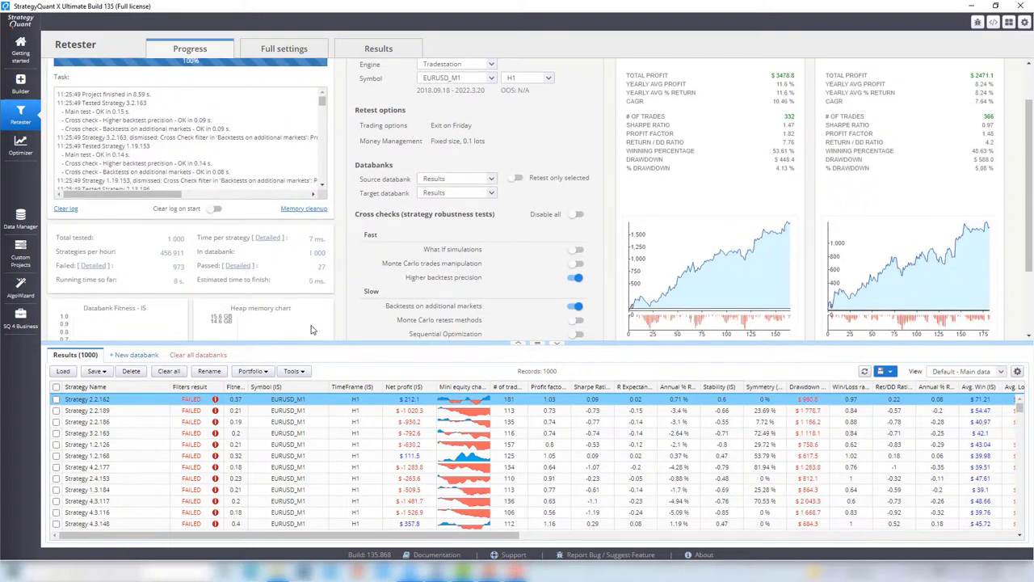
Select all failed strategies in the Retester's Results databank and delete them
left_click(293, 372)
mouse_move(307, 401)
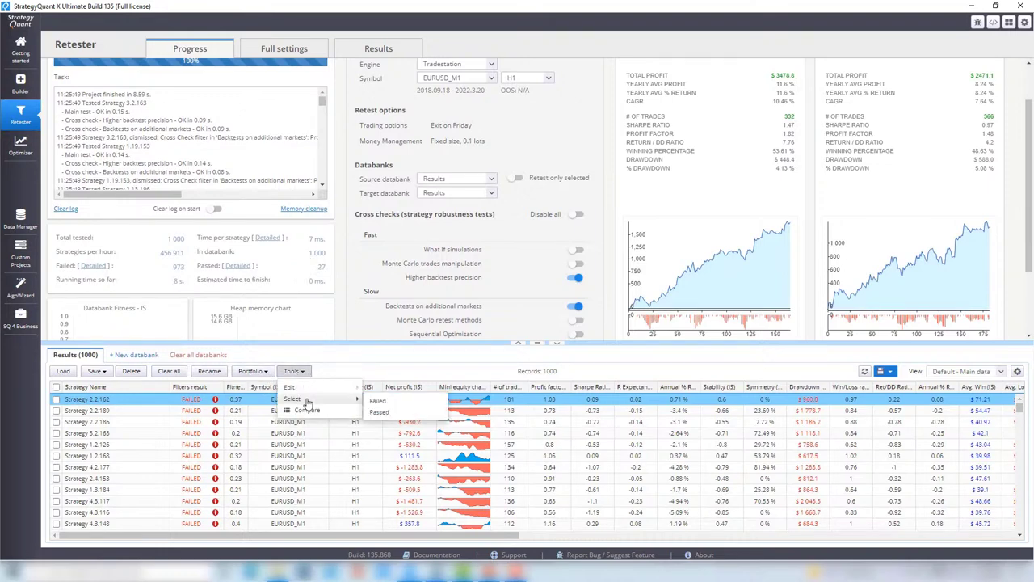
left_click(374, 402)
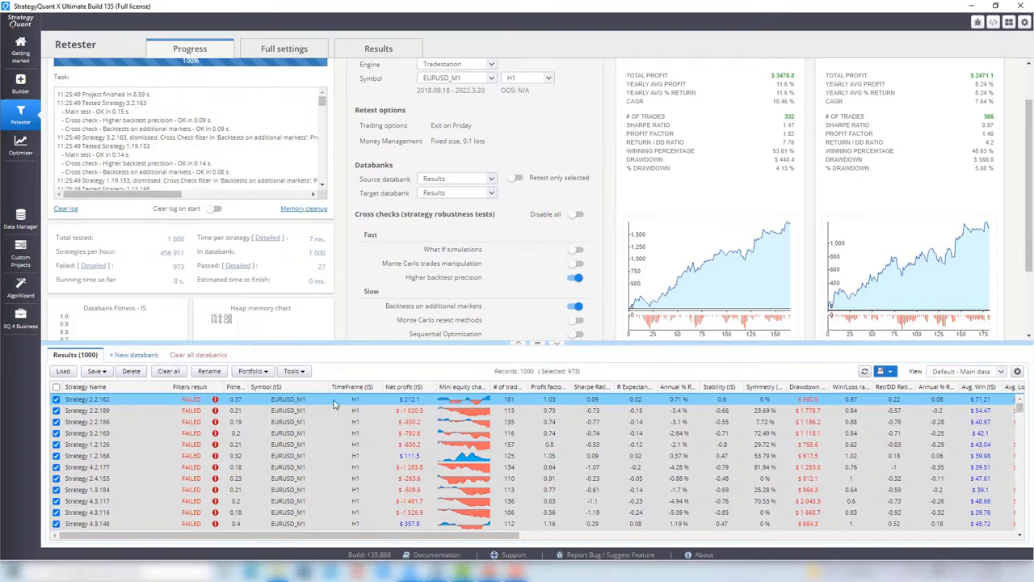
left_click(131, 372)
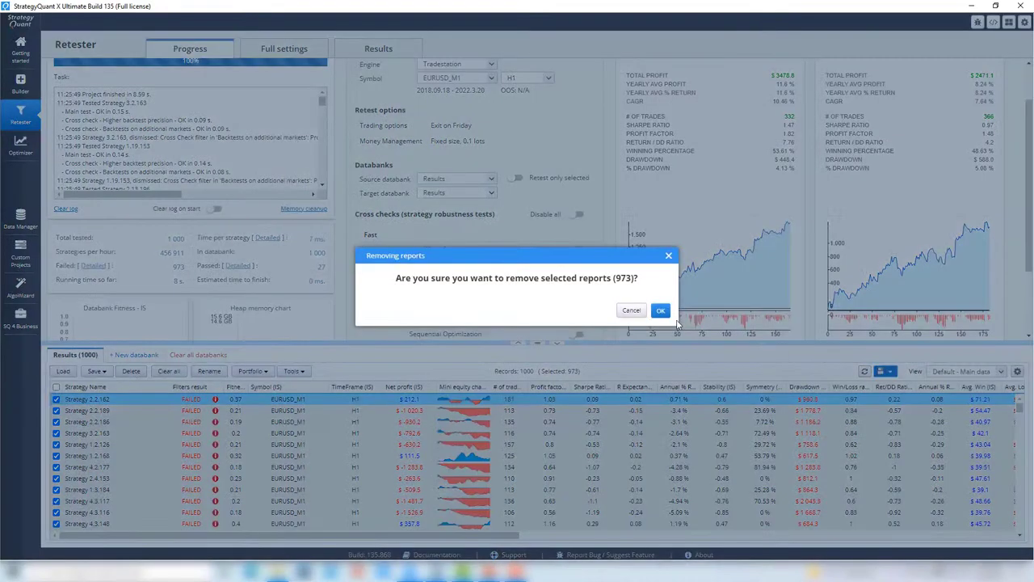
left_click(659, 311)
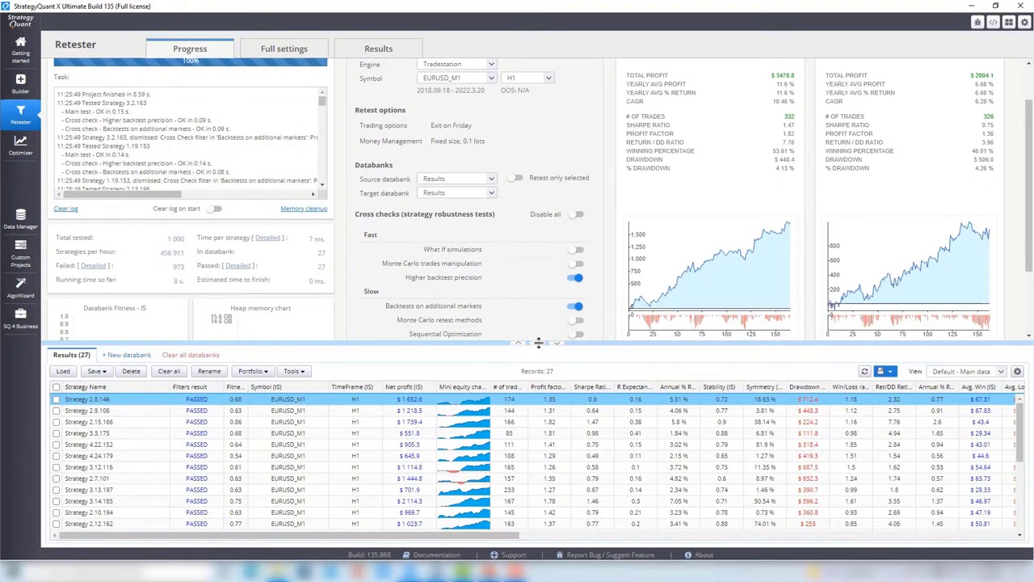
Set the Retester's backtest timeframe to M30 and reset the test dates to the full available range, 2003.5.5 to 2022.3.20
left_click_drag(538, 343, 535, 343)
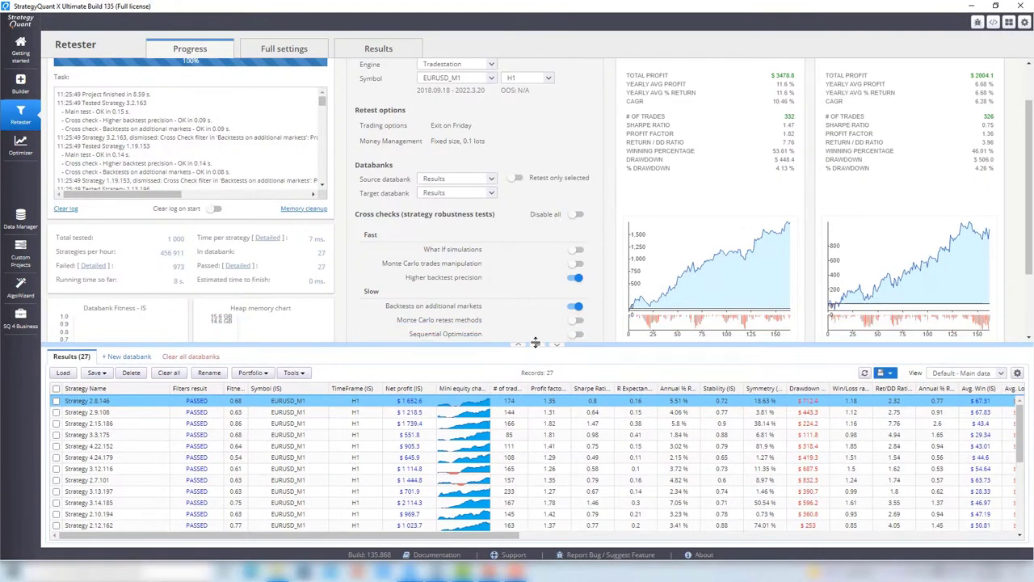
scroll(501, 291, "up", 2)
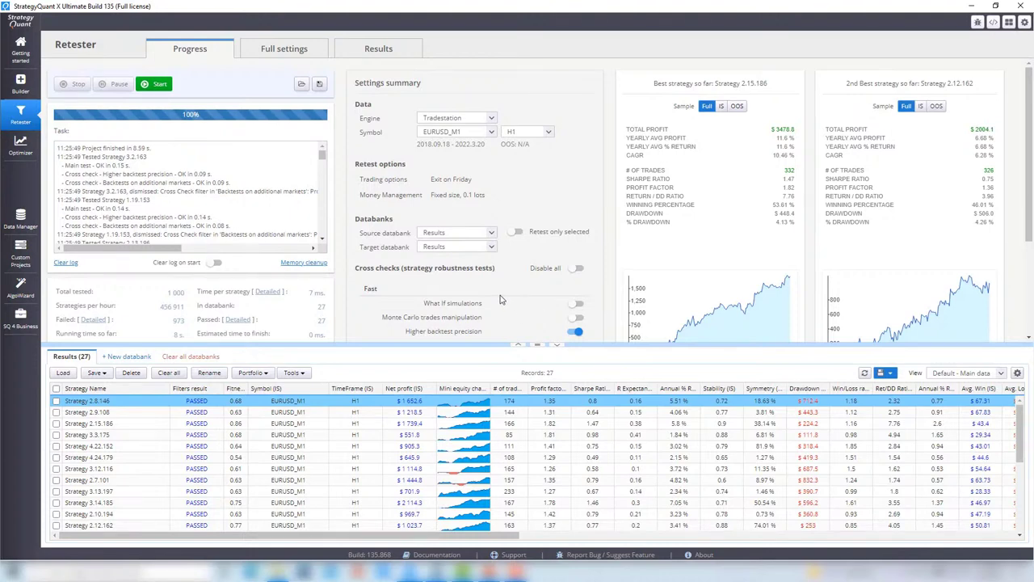
left_click(275, 55)
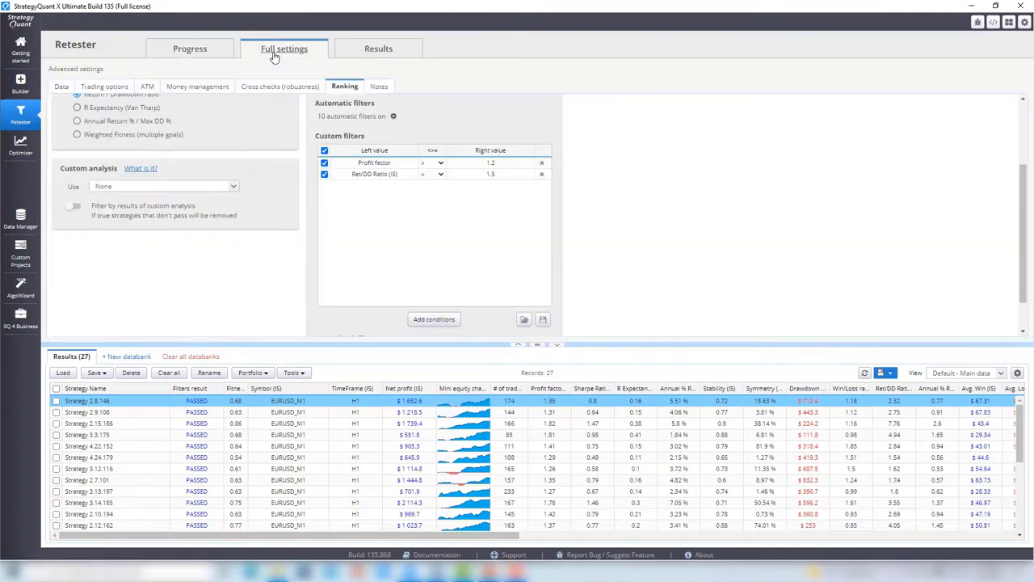
left_click(64, 88)
left_click(418, 134)
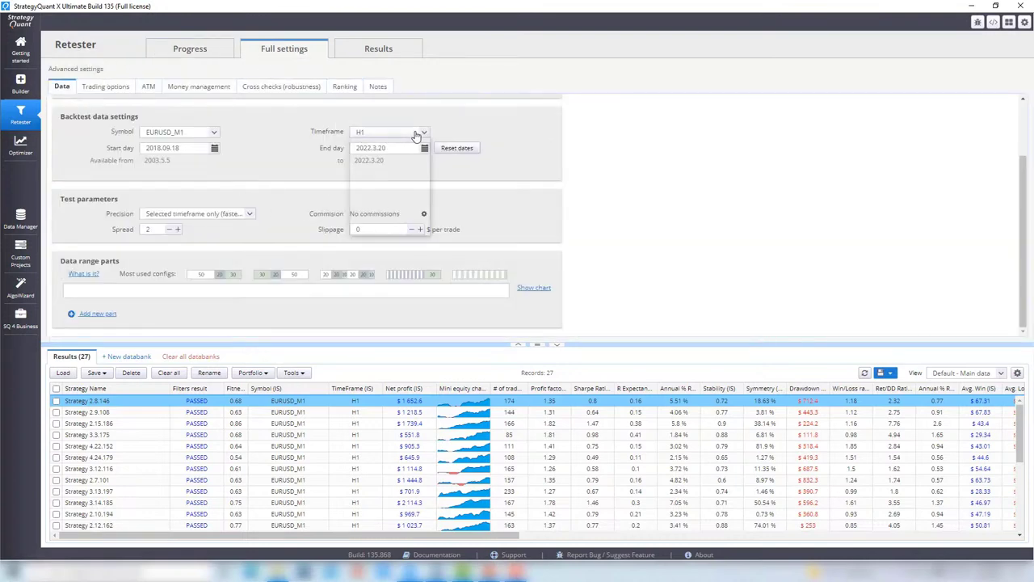
key("Escape")
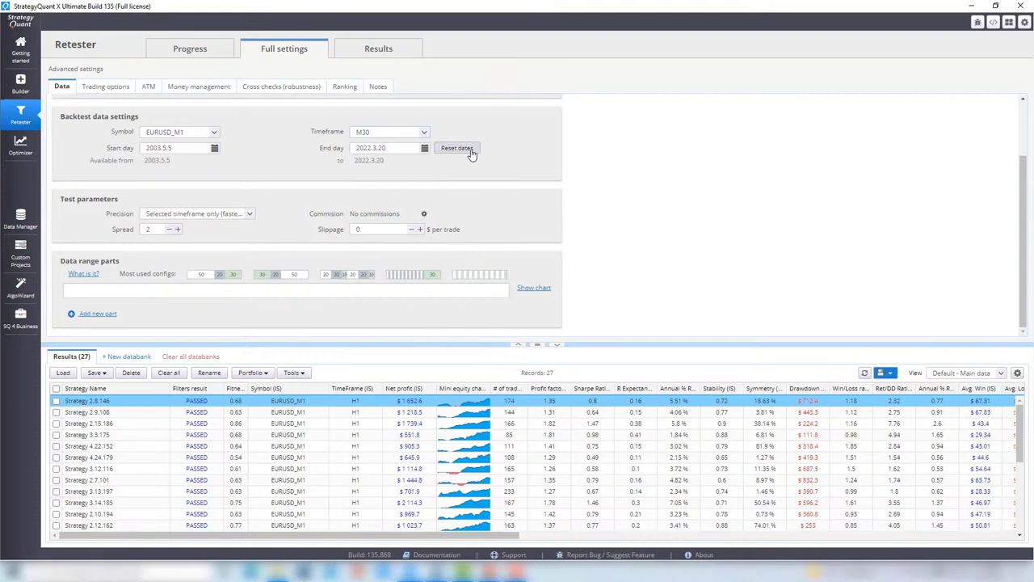
Remove the Ret/DD Ratio (IS) custom ranking filter and run the retest on the Results databank
left_click(350, 88)
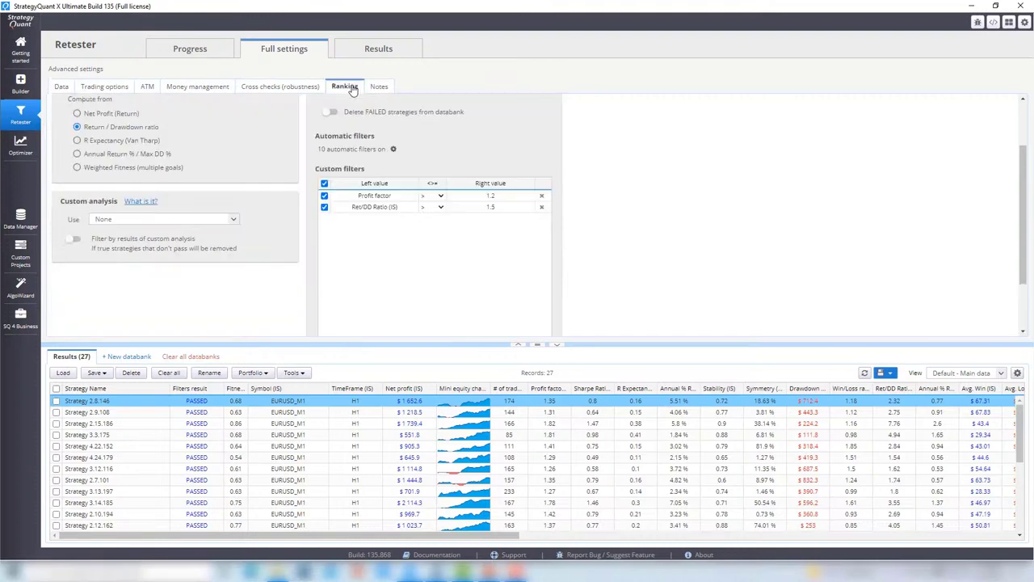
left_click(542, 209)
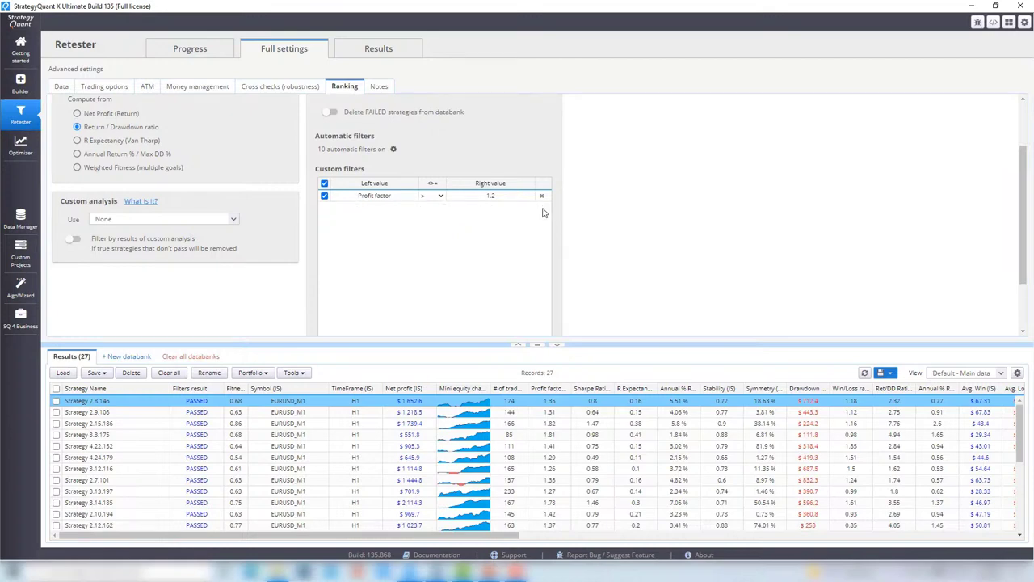
left_click(191, 51)
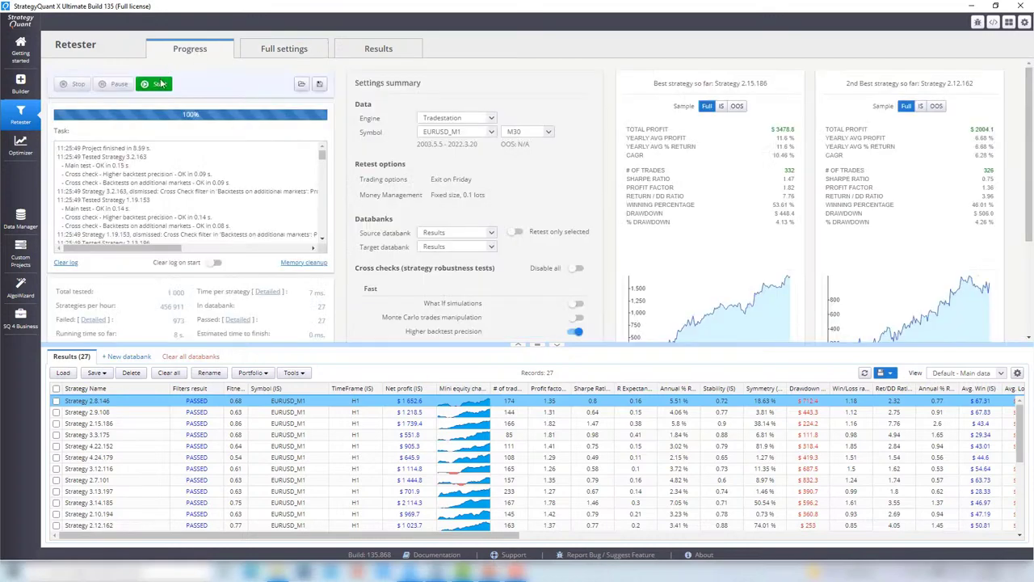
left_click(161, 84)
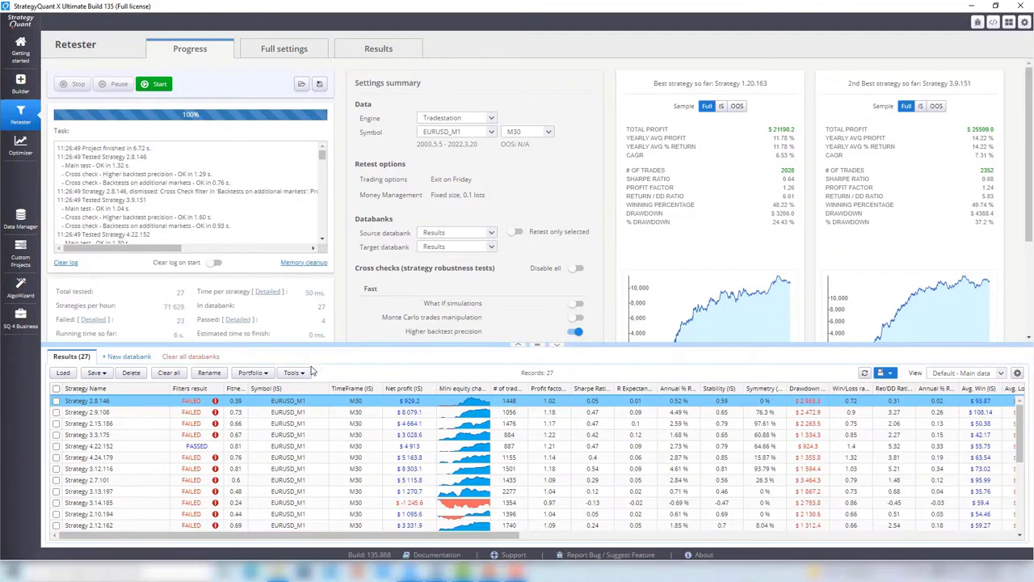
Select all strategies that failed the M30 retest in the Results databank and delete them
left_click(293, 373)
mouse_move(311, 400)
left_click(377, 402)
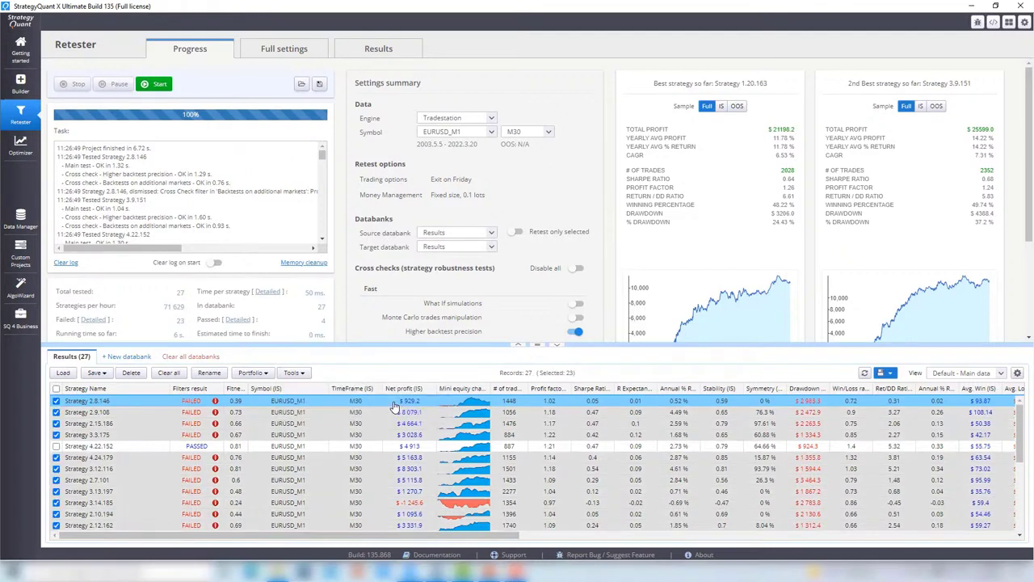
left_click(131, 373)
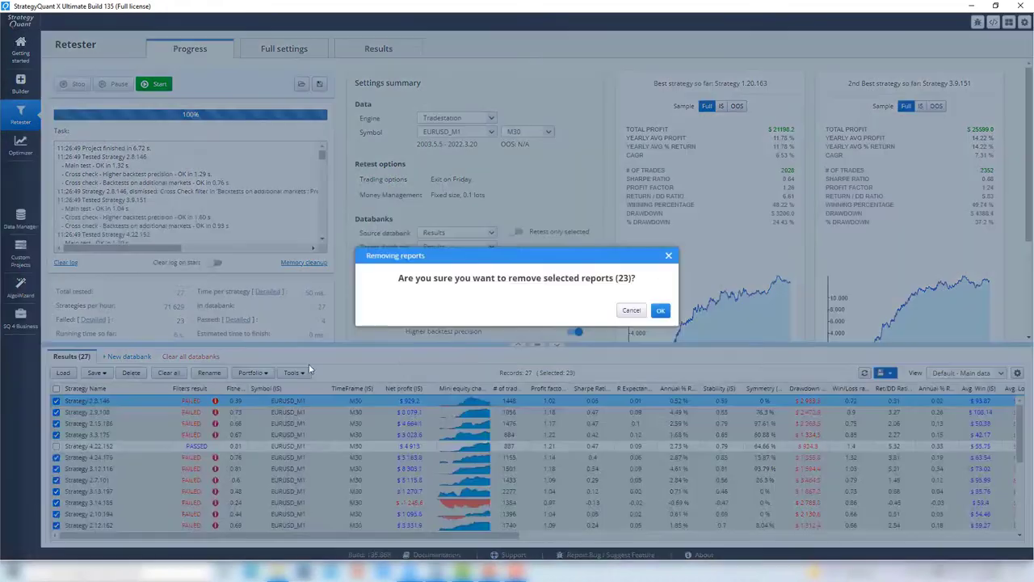
left_click(660, 311)
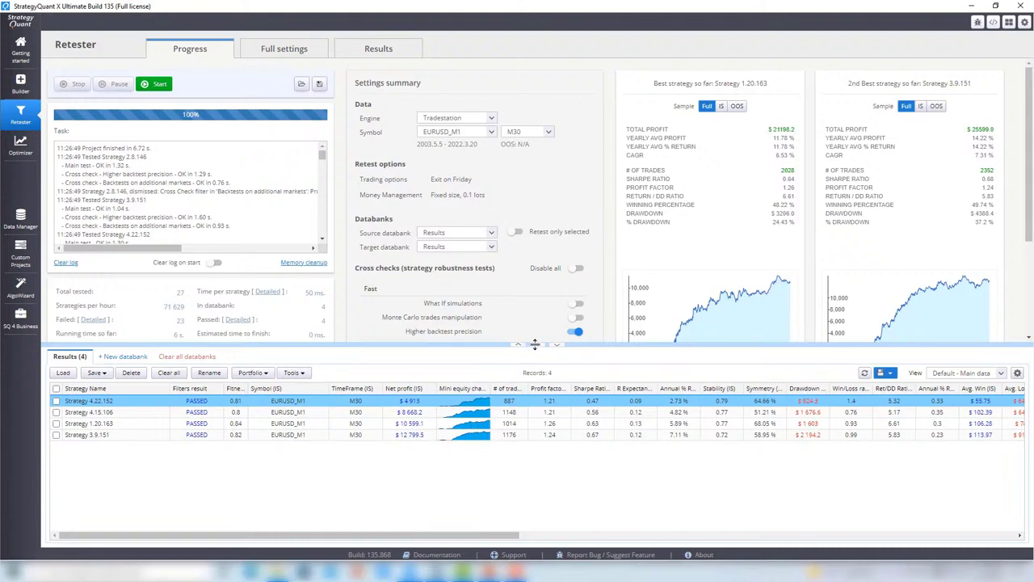
Set the Retester's backtest timeframe to H1 in the data settings
left_click_drag(534, 345, 534, 367)
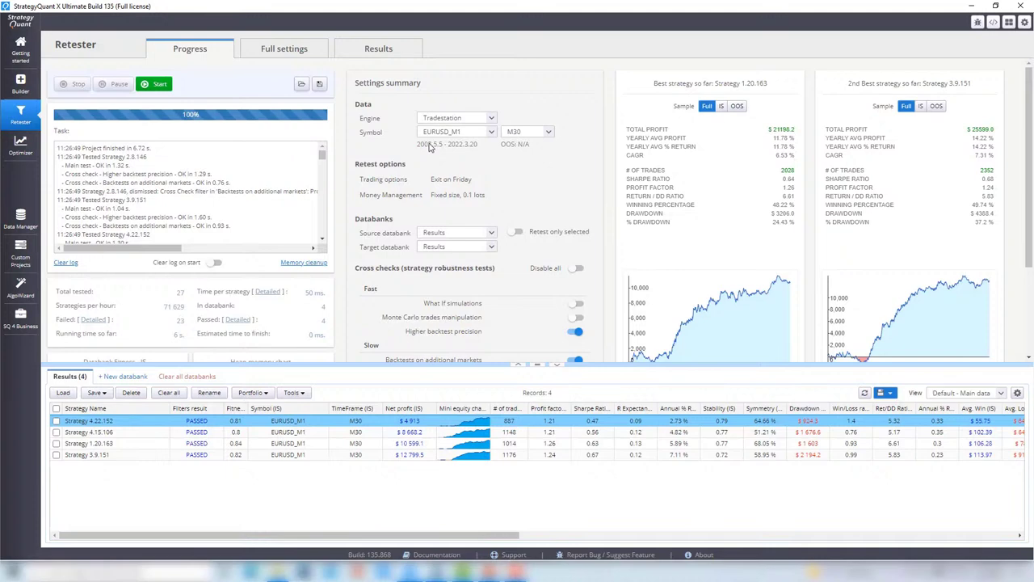
left_click(283, 49)
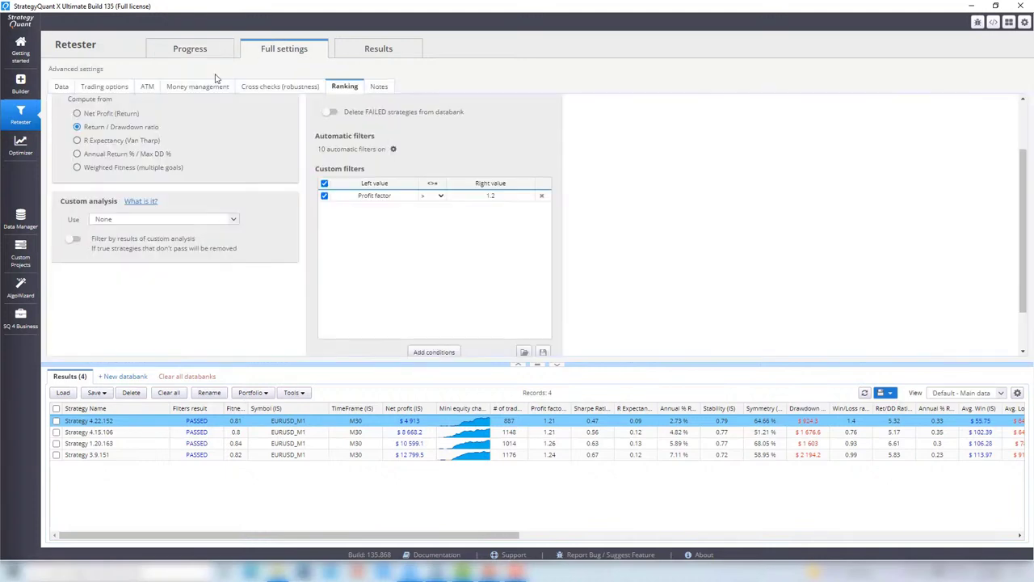
left_click(57, 89)
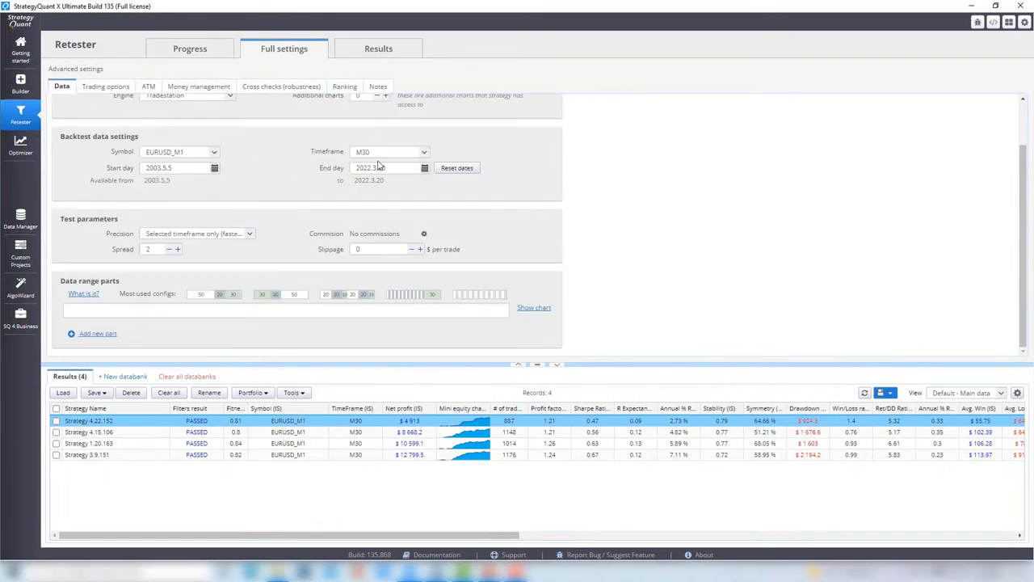
left_click(424, 154)
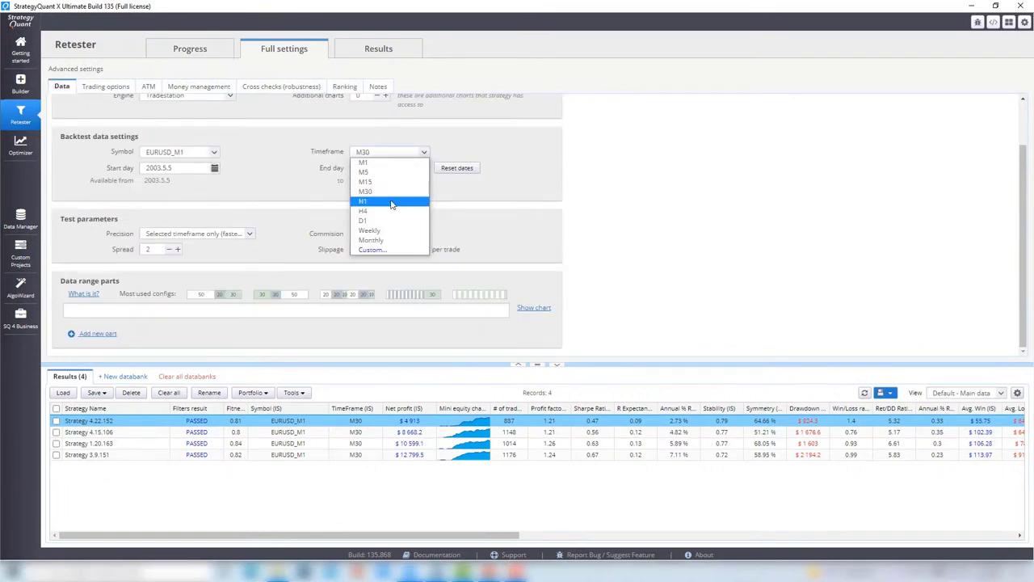
left_click(393, 201)
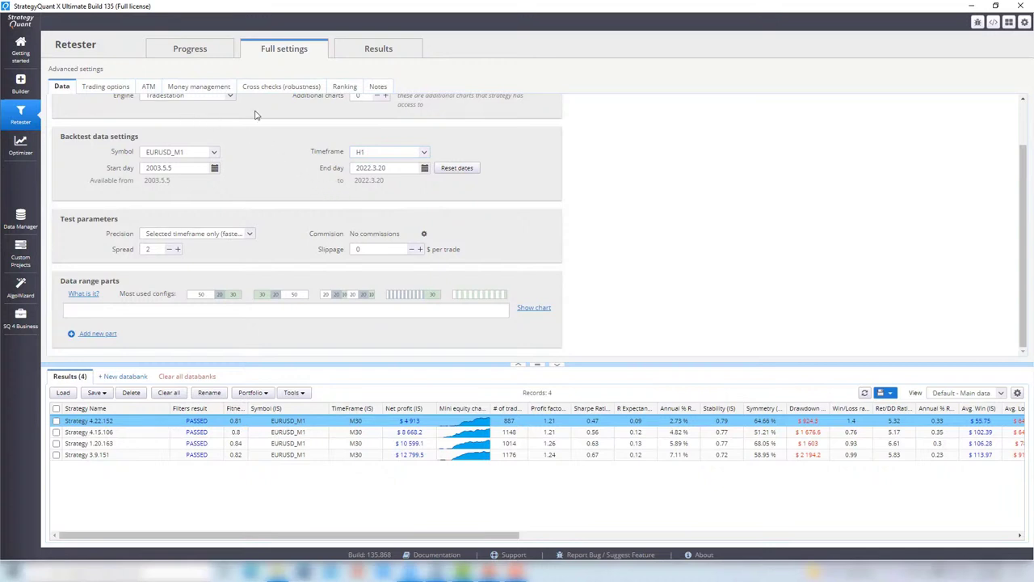
Disable the Backtests on additional markets cross check and enable Monte Carlo trades manipulation
left_click(297, 90)
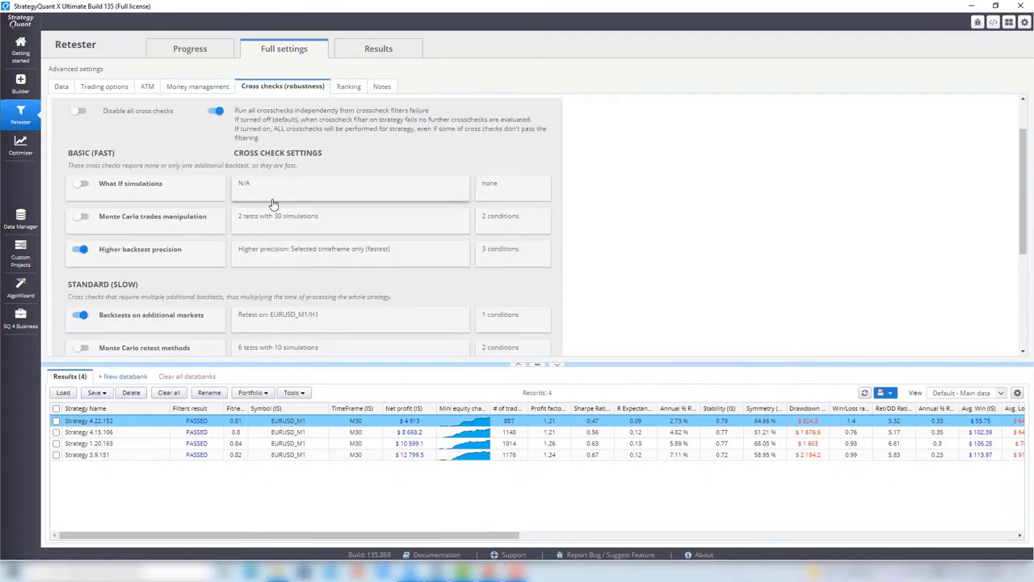
left_click(80, 314)
left_click(82, 219)
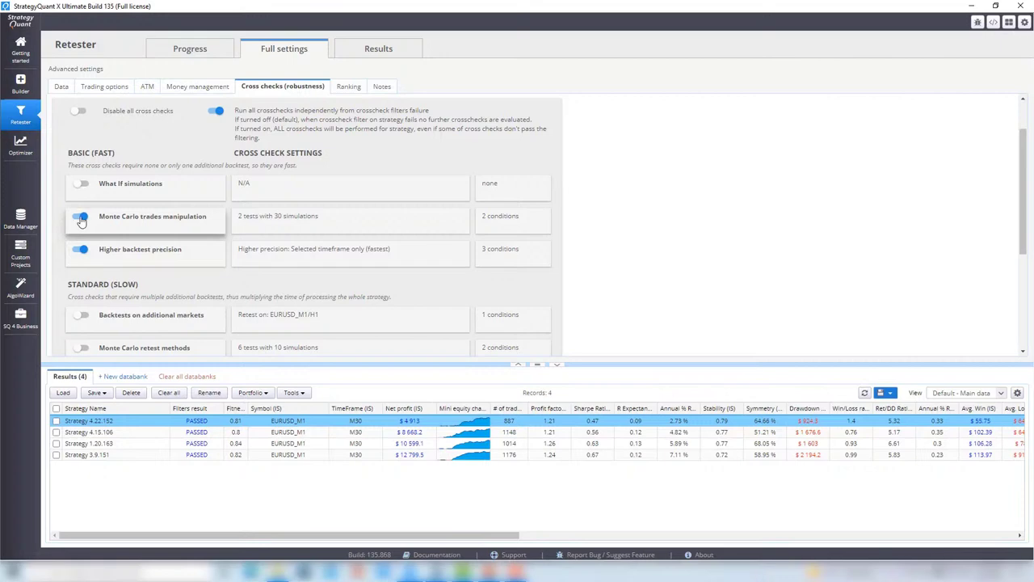
Configure Monte Carlo trades manipulation for 200 simulations, without randomly skipping trades, and with the Exact method for randomizing trades order
left_click(276, 223)
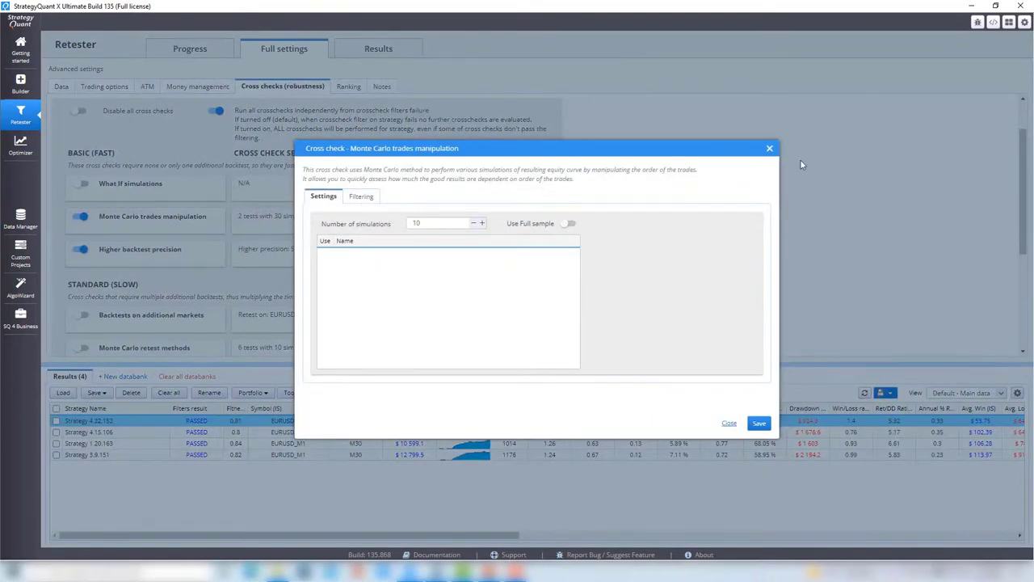
left_click(770, 150)
left_click(404, 221)
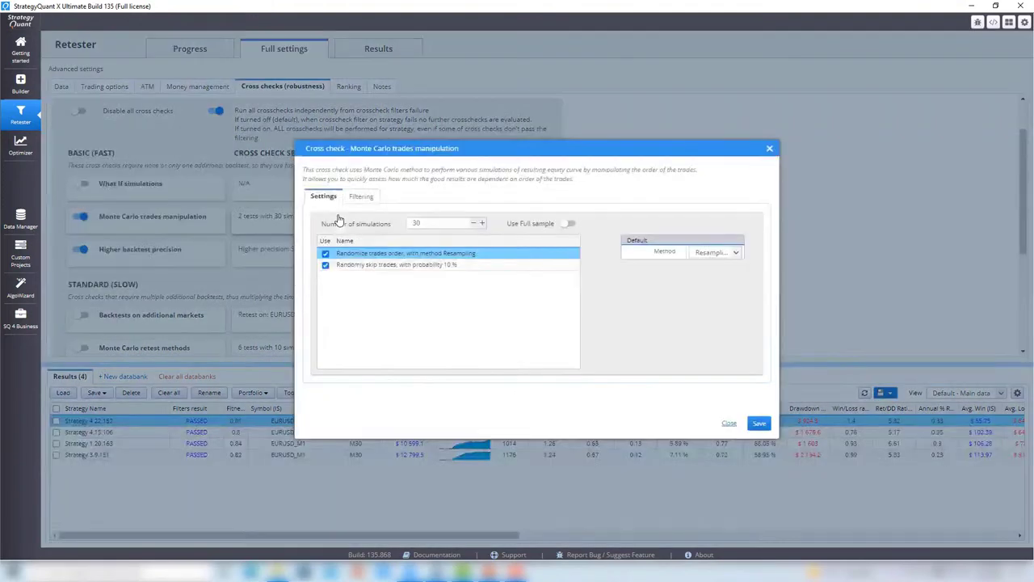
left_click(326, 266)
left_click(716, 257)
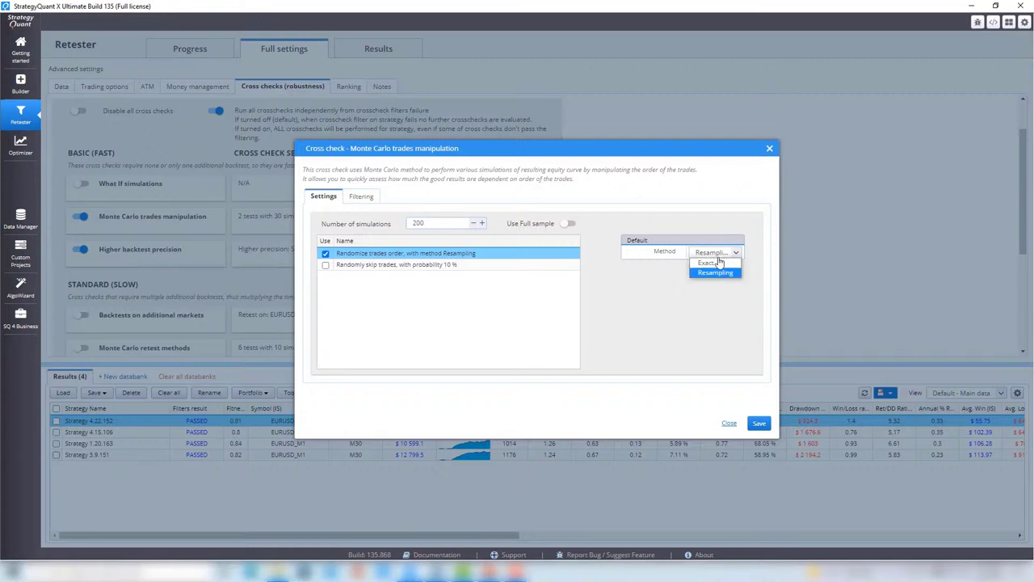
left_click(719, 262)
Remove the Net profit and Max DD % filtering conditions from the Monte Carlo trades manipulation cross check and save it
left_click(366, 197)
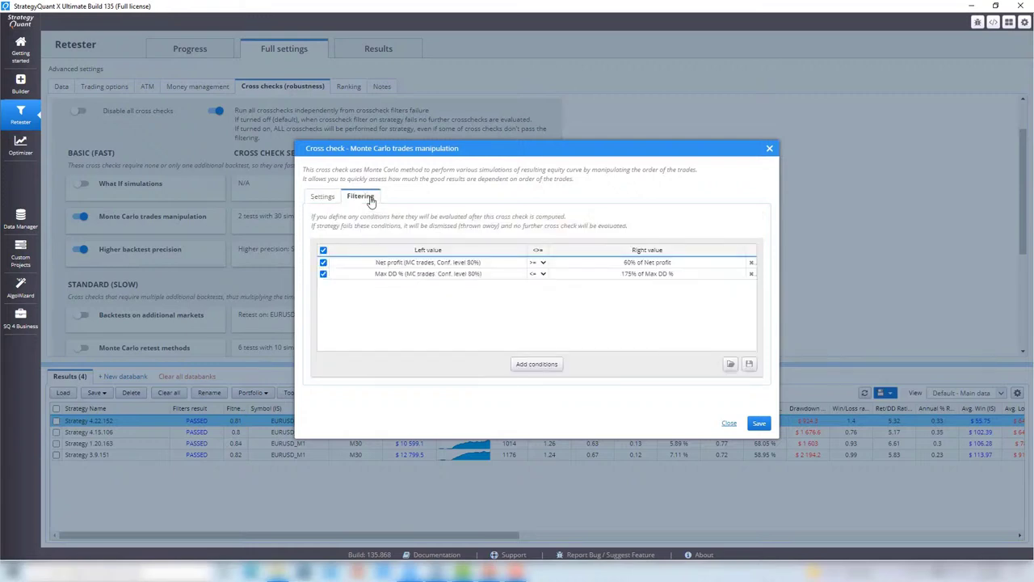
left_click(751, 264)
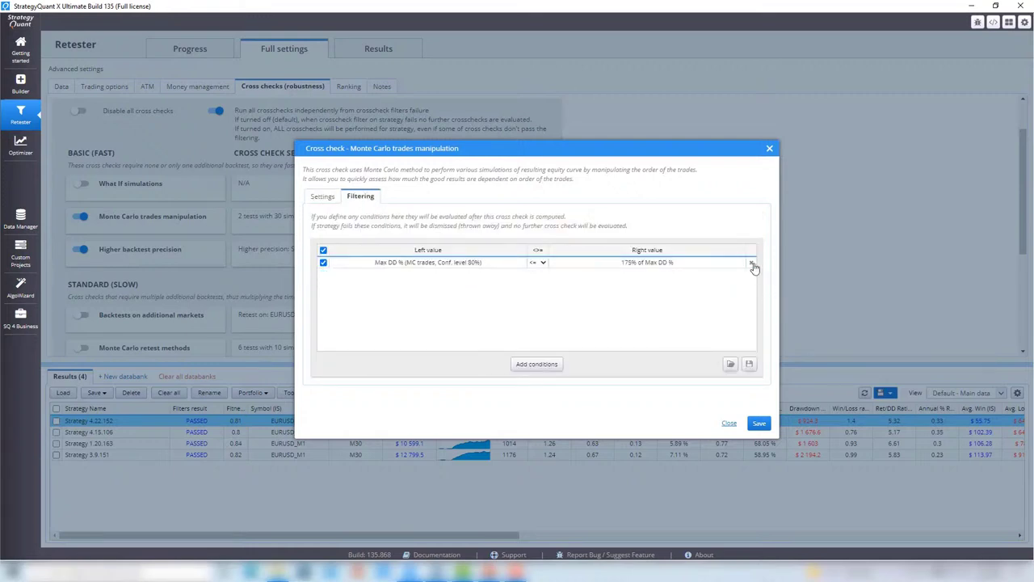
left_click(751, 264)
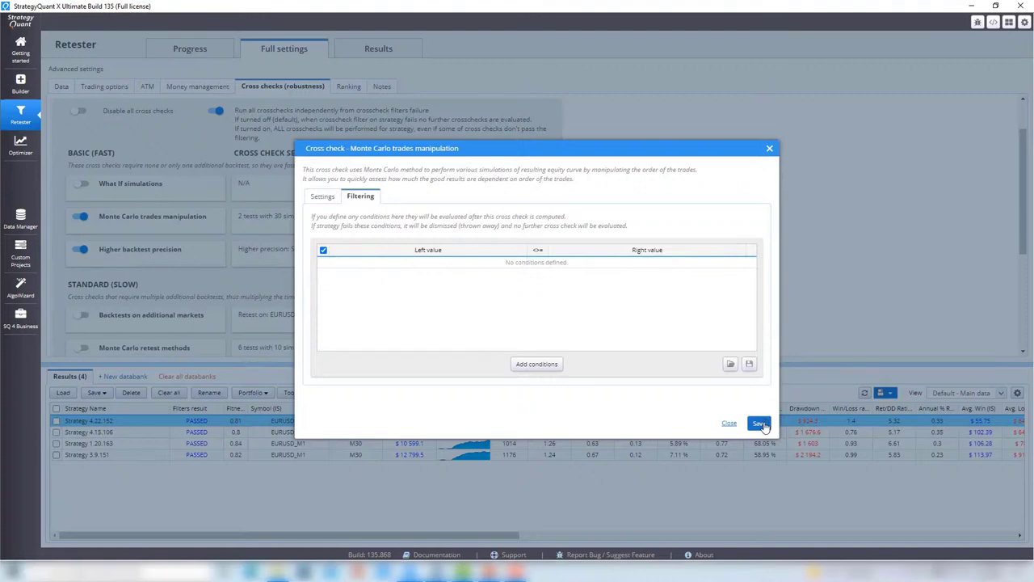
left_click(759, 424)
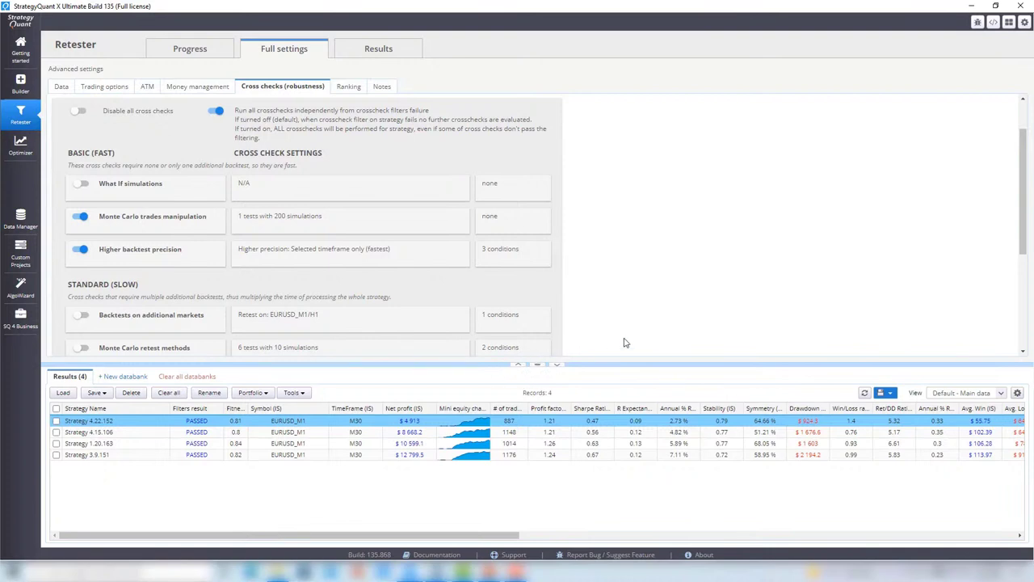
Run the H1 retest with Monte Carlo trades manipulation on the remaining strategies in the Results databank
scroll(624, 343, "up", 1)
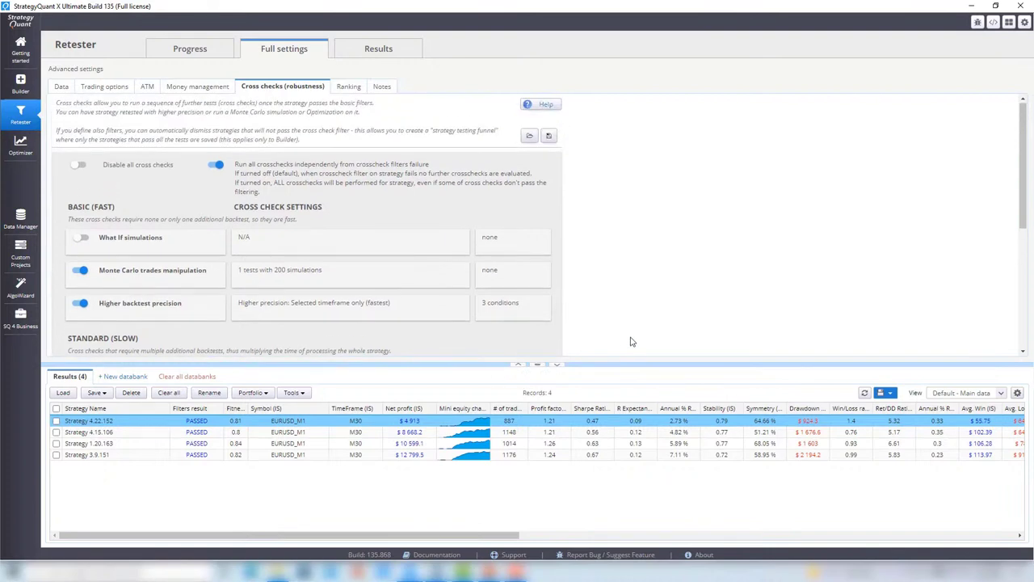
left_click(197, 50)
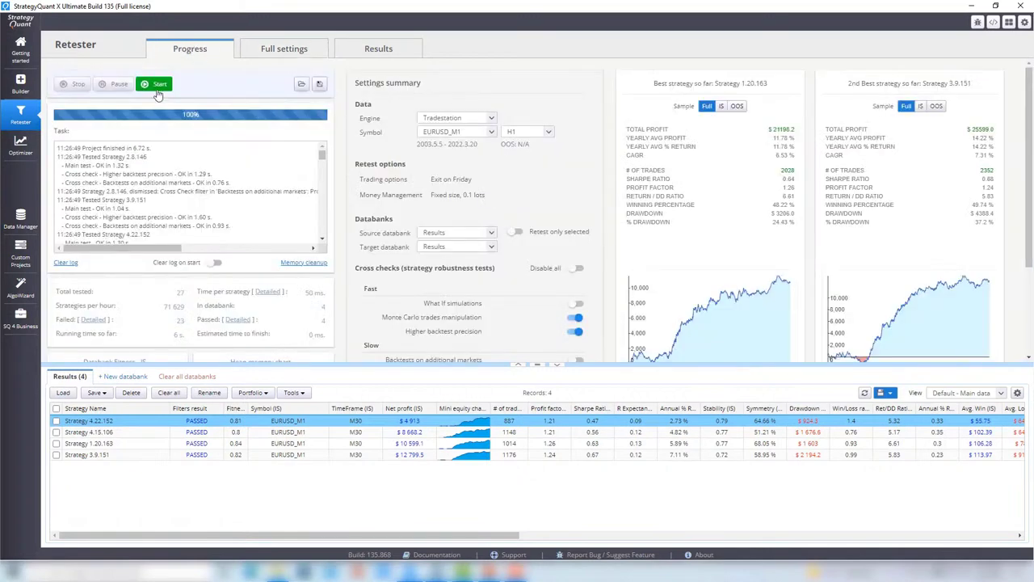
left_click(158, 85)
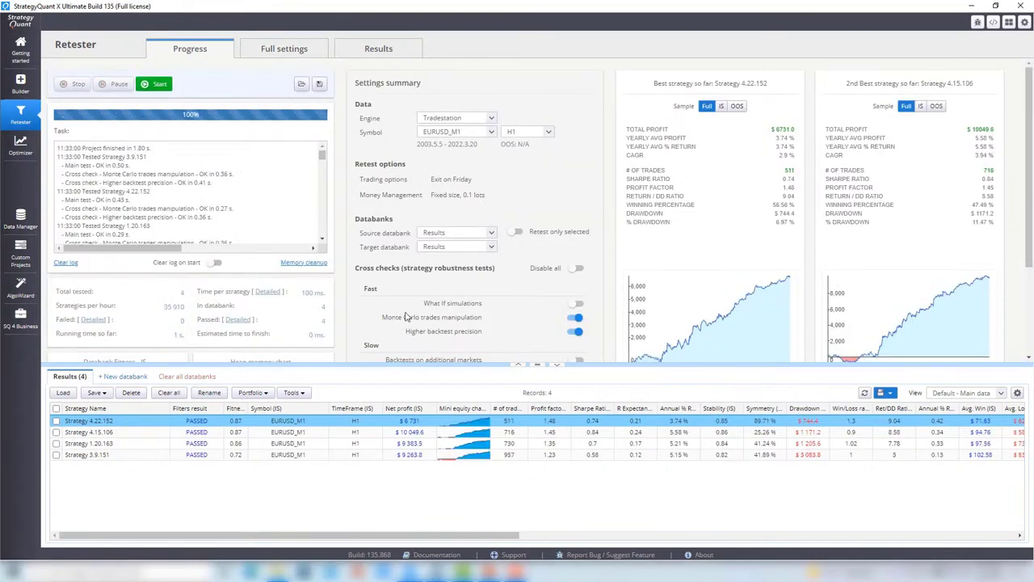
Open Strategy 4.22.152's Monte Carlo test results and enlarge the results area to examine the confidence levels and simulated equity curves
double_click(468, 426)
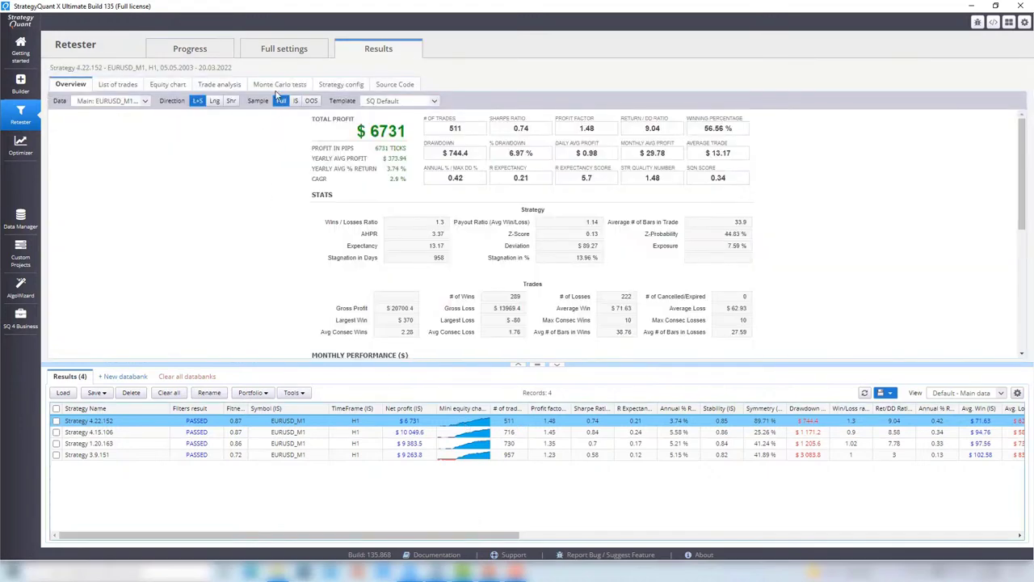
left_click(277, 85)
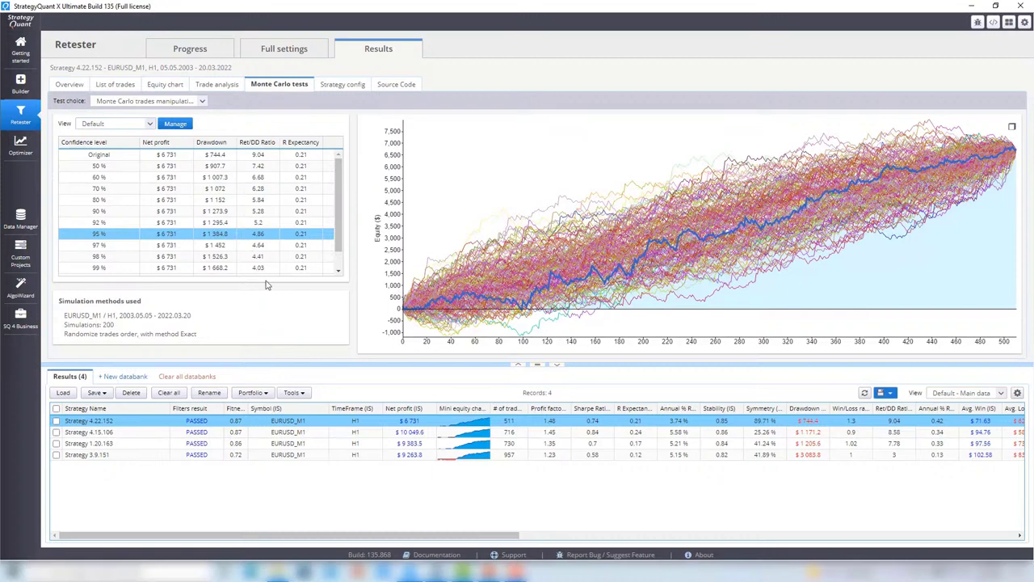
left_click_drag(535, 364, 530, 444)
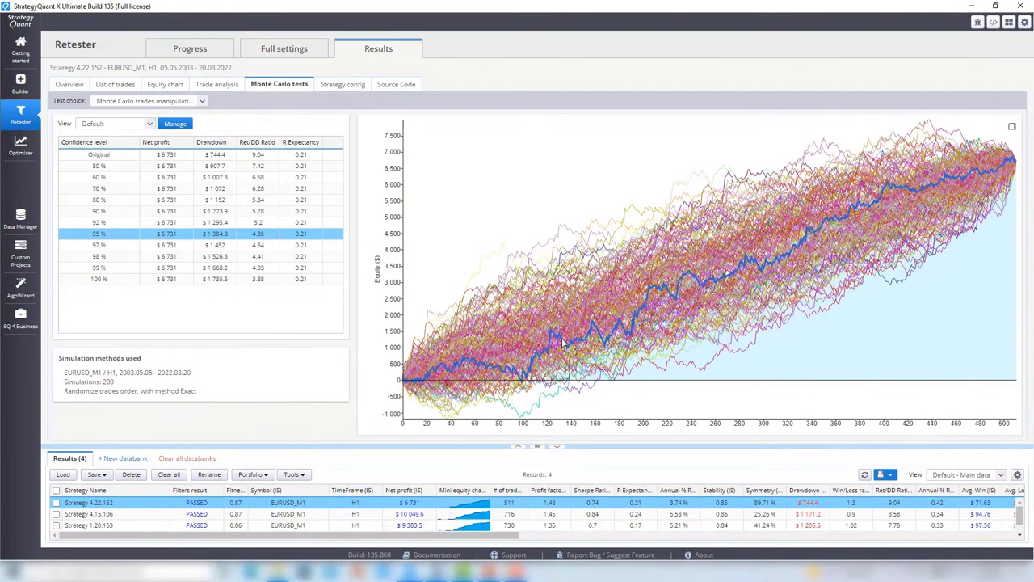
Check the available table views for the Monte Carlo trades manipulation results and the columns in the Default view
left_click(202, 101)
left_click(162, 111)
left_click(150, 123)
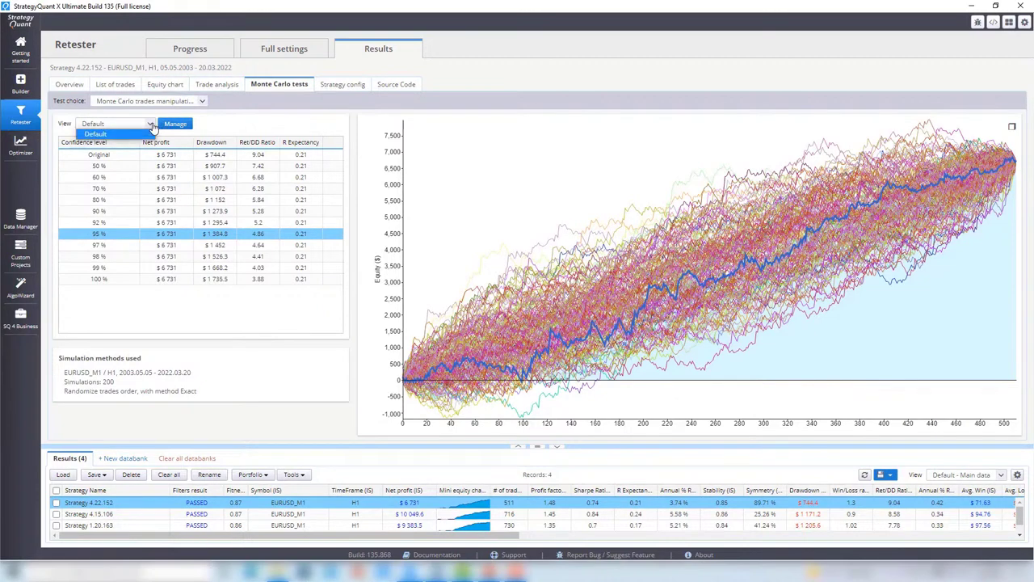
left_click(151, 125)
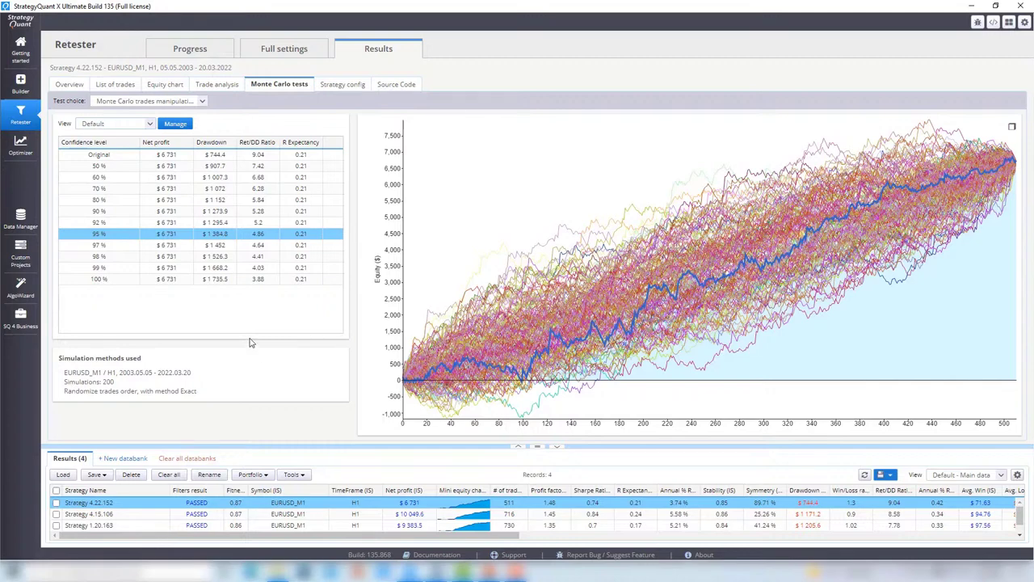
left_click(176, 124)
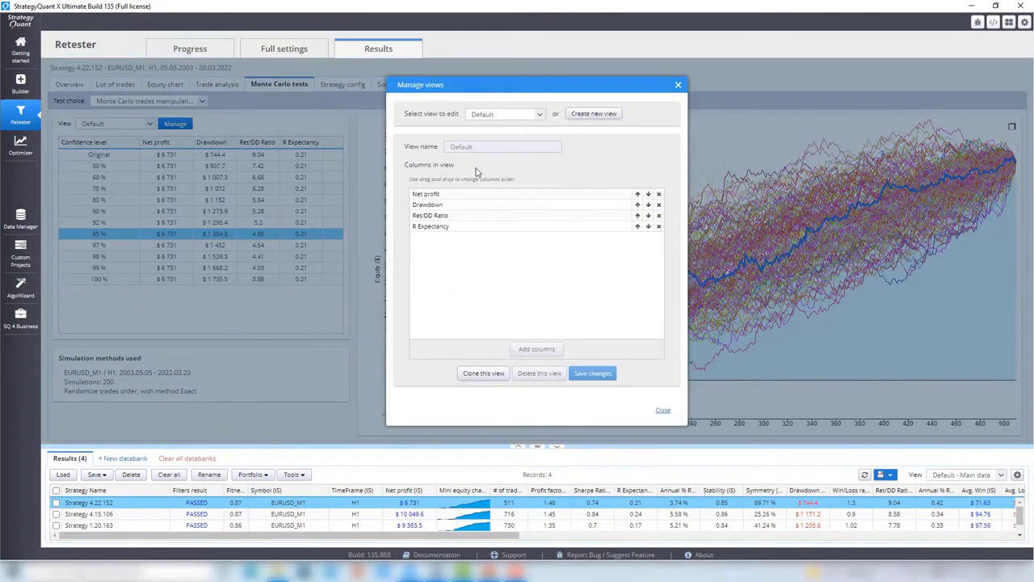
left_click(541, 114)
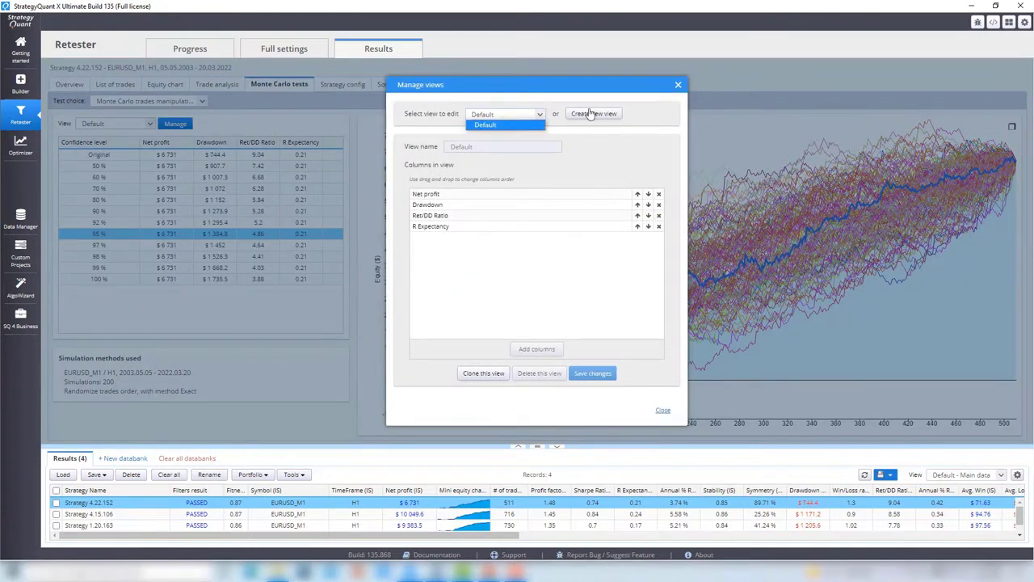
left_click(678, 85)
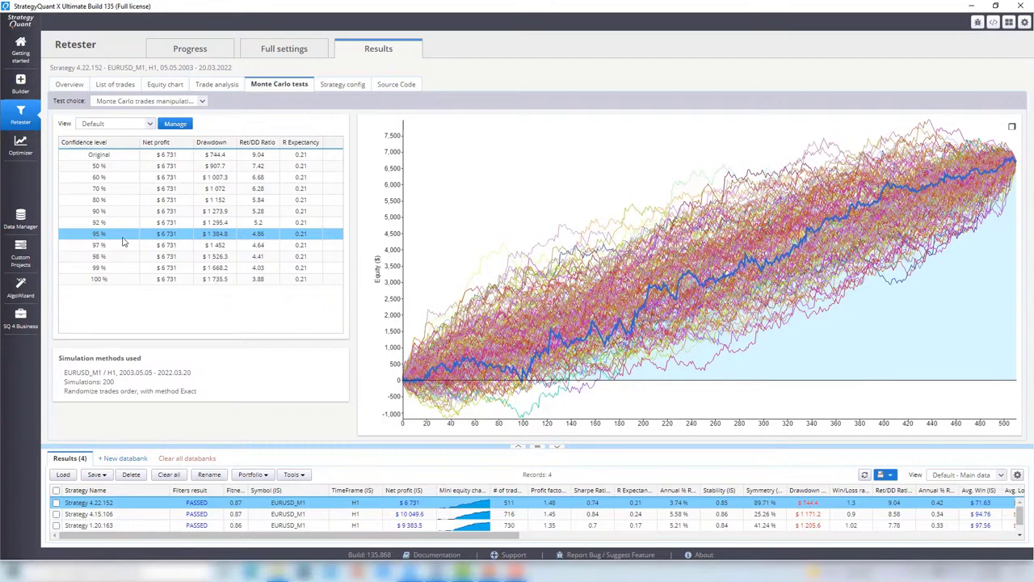
Look through the Results databank and enlarge Strategy 4.22.152's Monte Carlo equity chart to examine the simulated curves
scroll(683, 536, "down", 1)
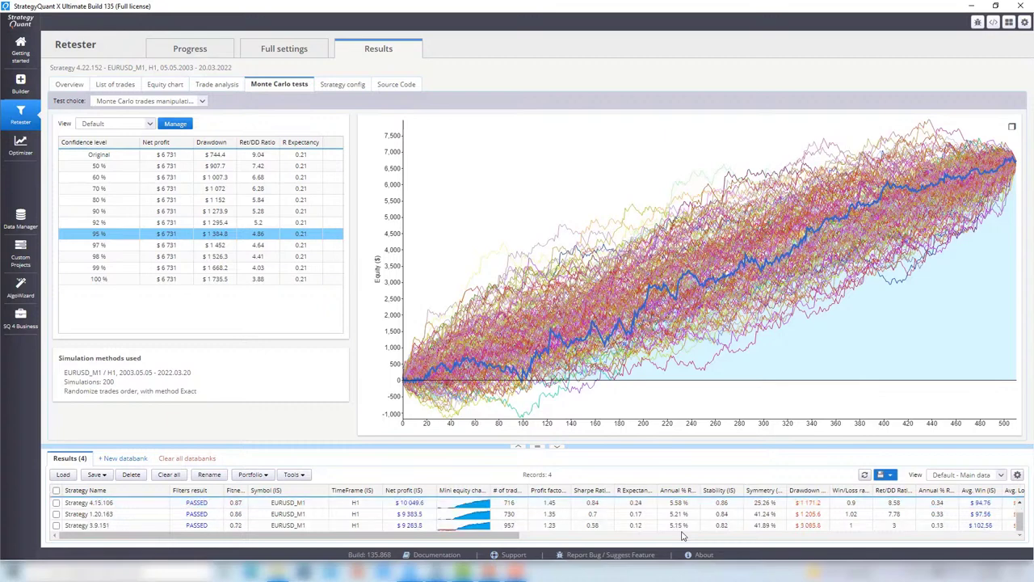
scroll(683, 536, "up", 1)
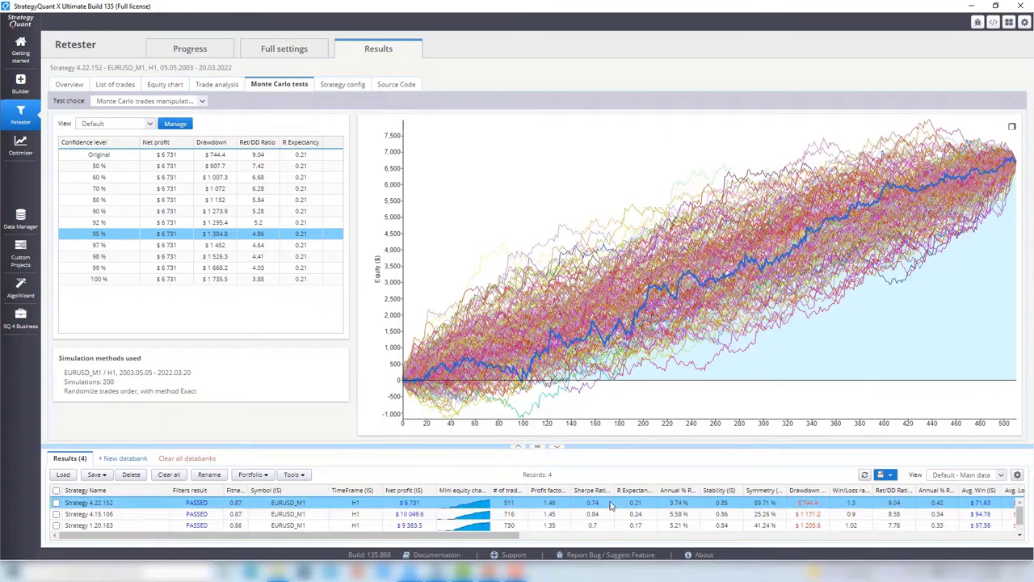
left_click(1013, 130)
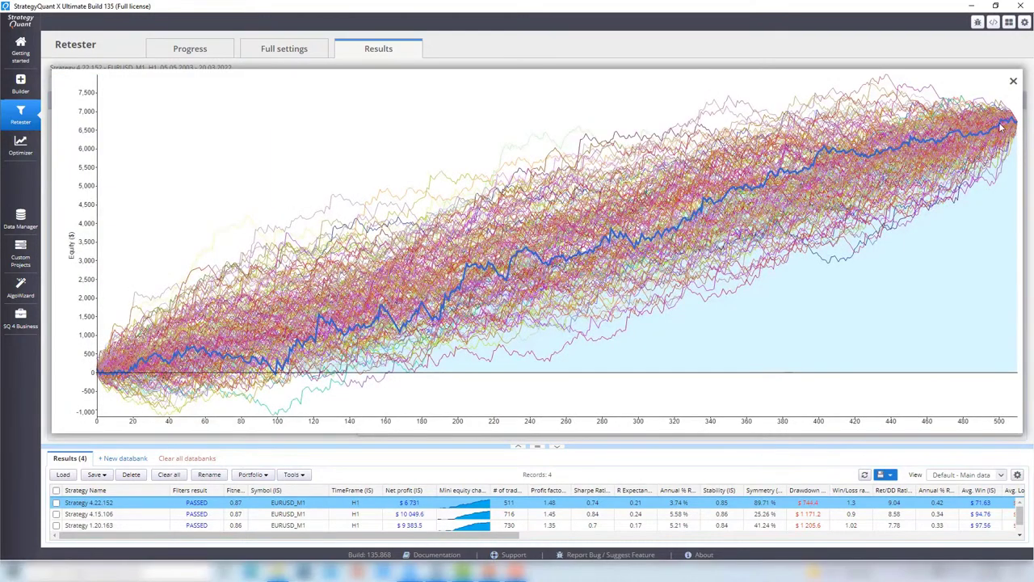
left_click(1014, 84)
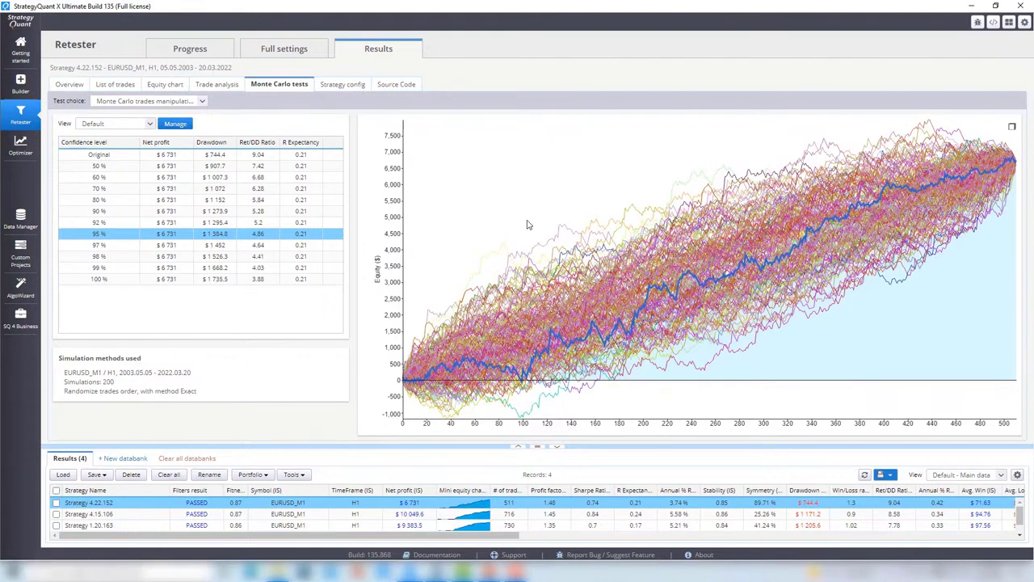
Disable the Monte Carlo trades manipulation cross check and enable Monte Carlo retest methods in the Retester's full settings
left_click(299, 53)
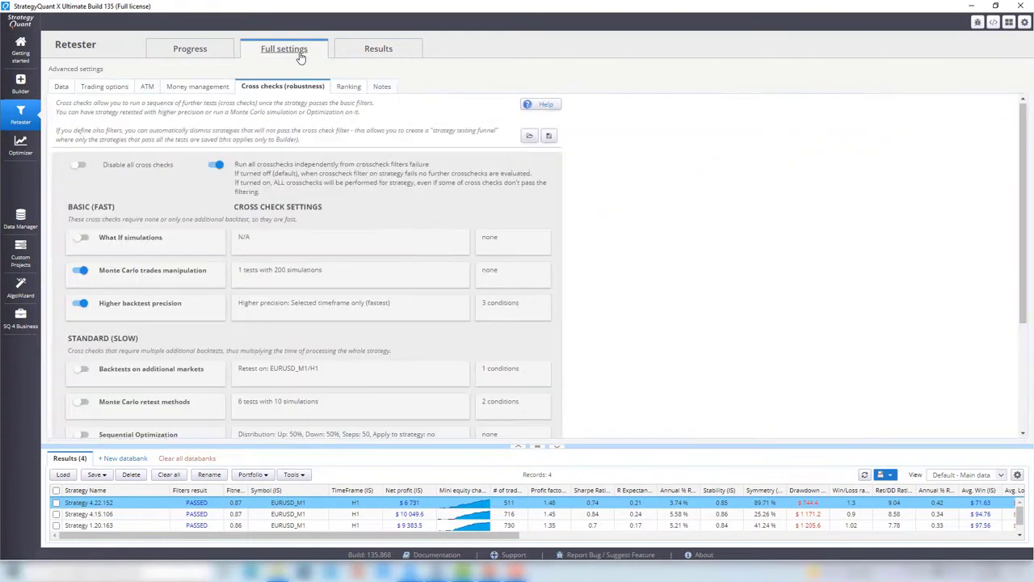
left_click(81, 272)
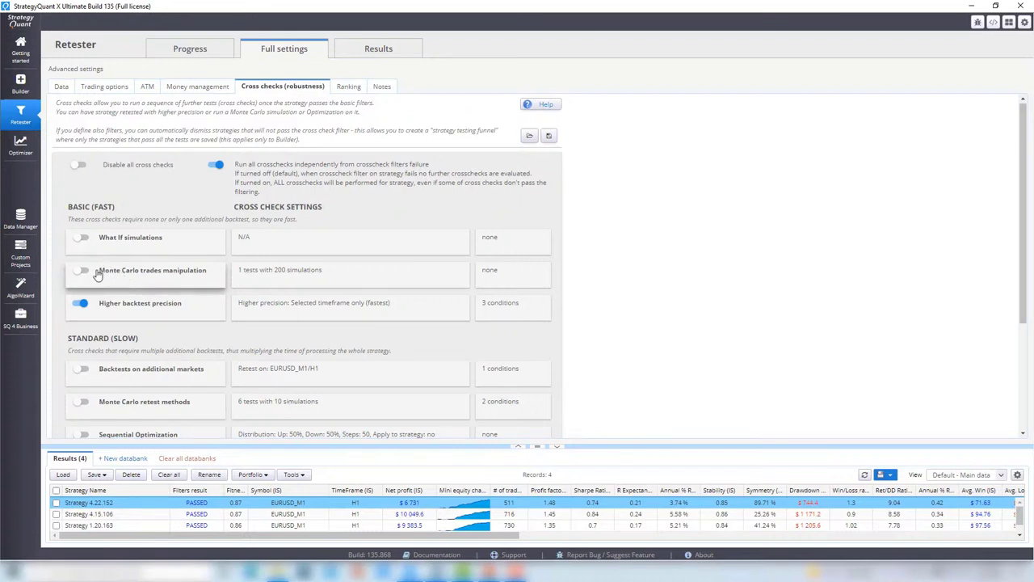
scroll(100, 275, "down", 1)
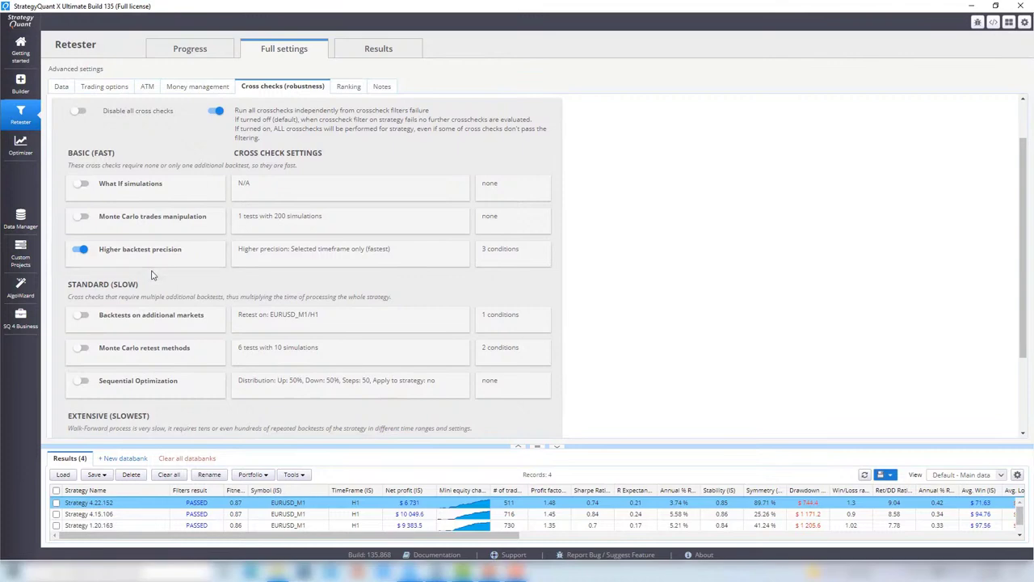
left_click(81, 349)
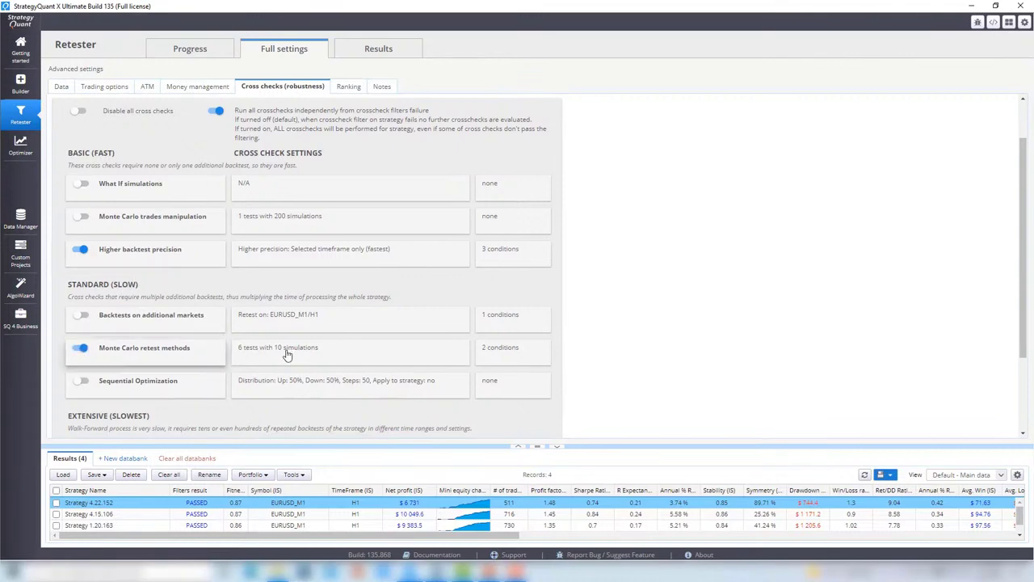
Configure Monte Carlo retest methods for 30 simulations, randomizing only strategy parameters with probability 10 % and max change 20 %
left_click(289, 351)
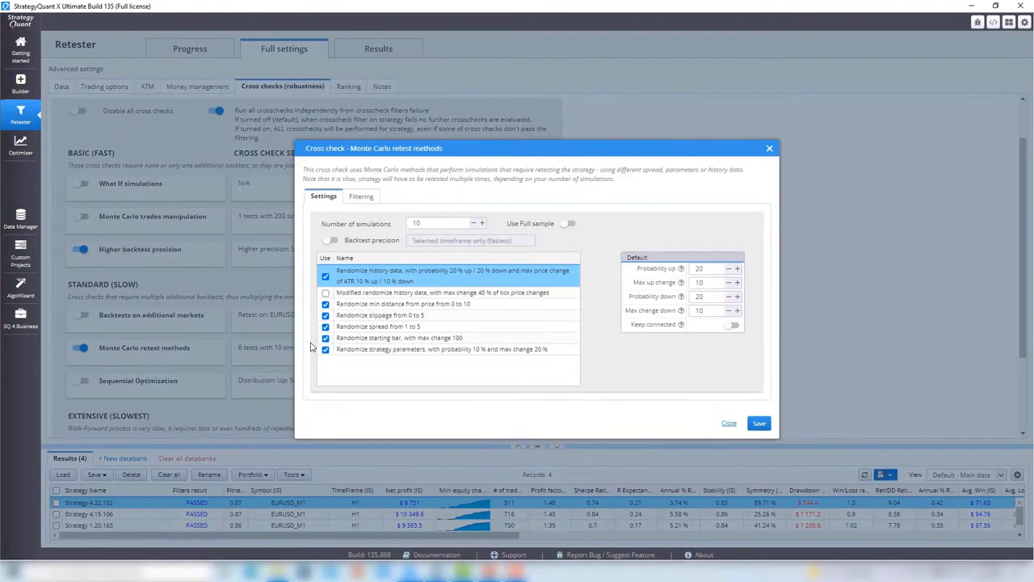
left_click(326, 277)
left_click(326, 304)
left_click(326, 315)
left_click(326, 326)
left_click(325, 338)
double_click(456, 219)
type("30")
double_click(712, 269)
double_click(711, 282)
type("20")
Remove the filtering conditions from the Monte Carlo retest methods cross check and save it
left_click(362, 199)
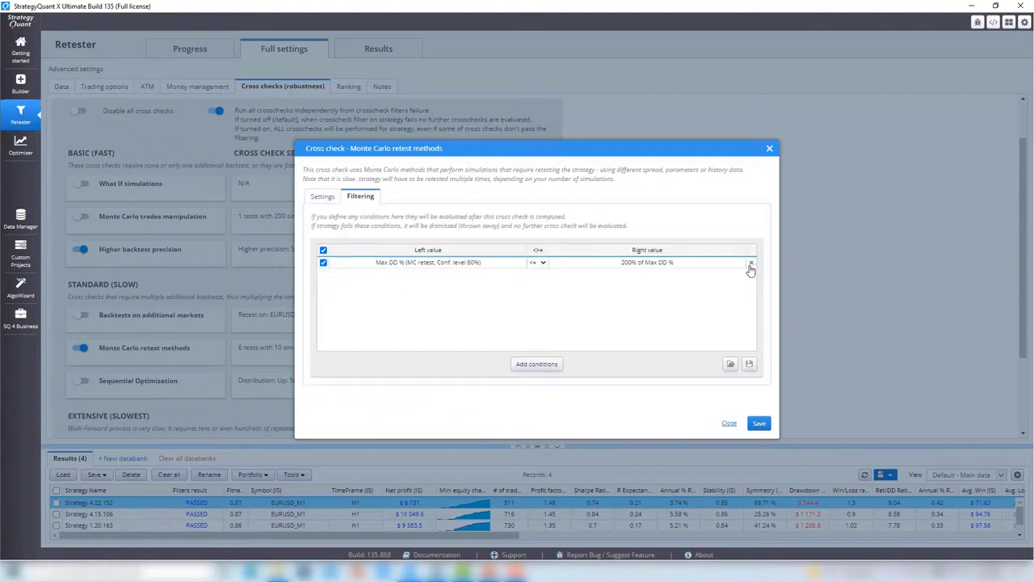
left_click(751, 265)
left_click(759, 422)
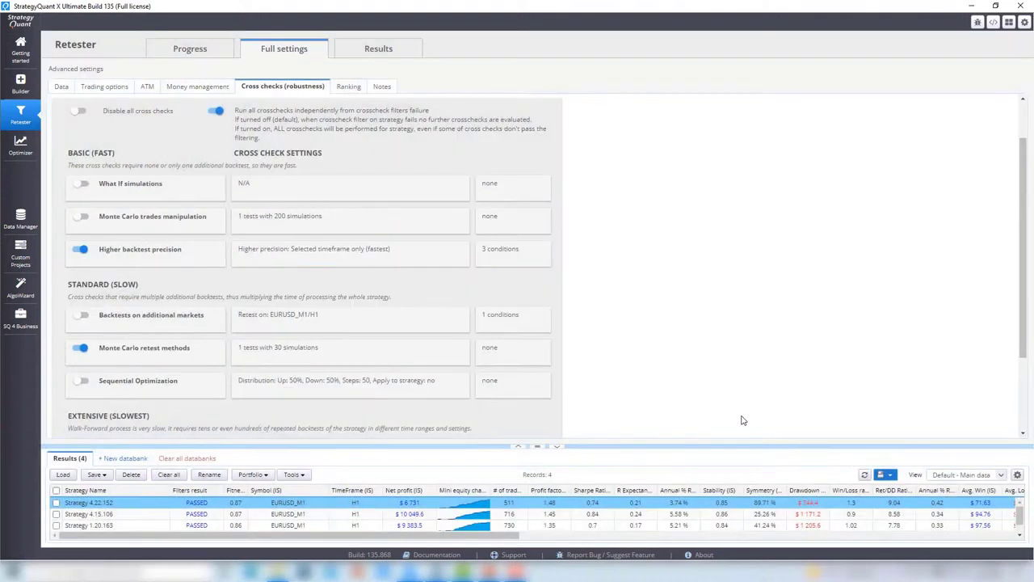
Run the H1 retest with Monte Carlo retest methods on the Results databank and enlarge the databank area
left_click(194, 51)
left_click(160, 84)
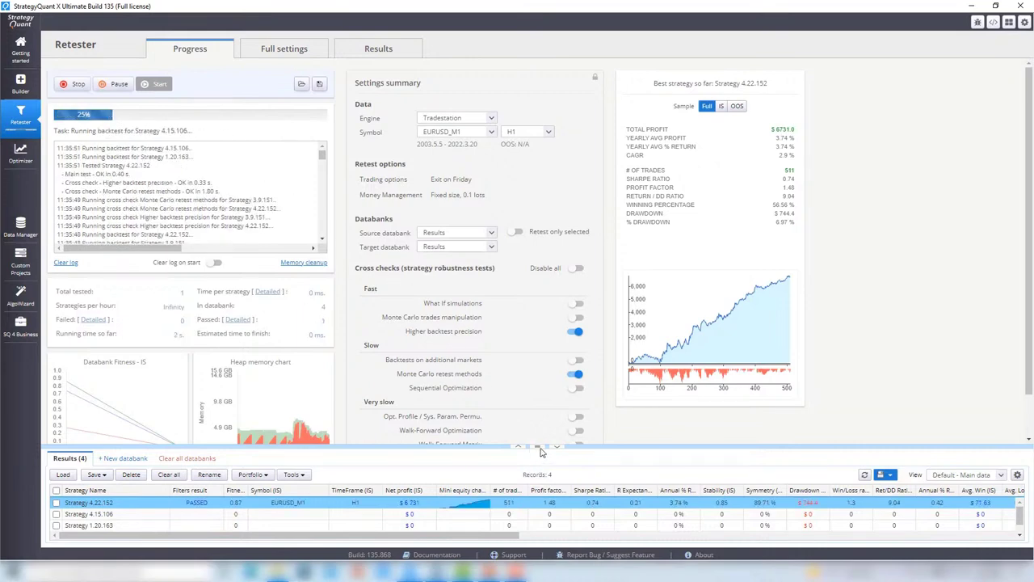
left_click_drag(542, 445, 542, 412)
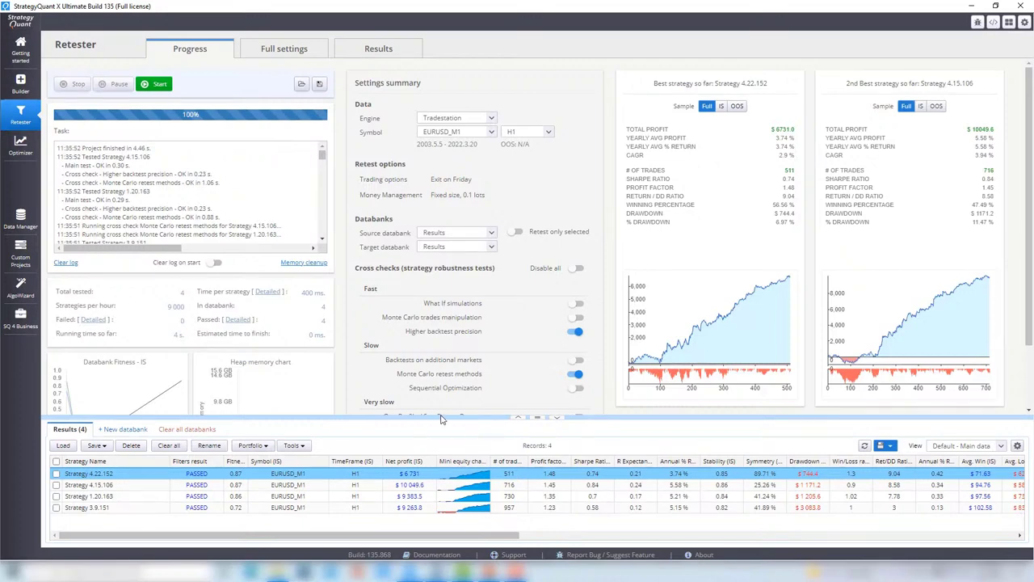
Open Strategy 1.20.163's Monte Carlo retest results and compare the databank's Default - MC and Default - Main data views
double_click(467, 499)
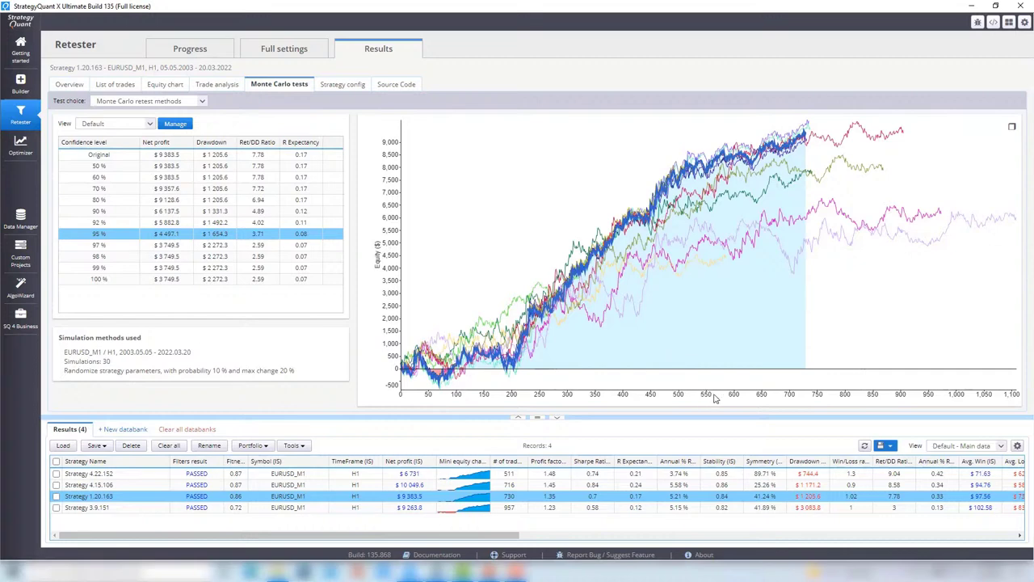
left_click(1000, 447)
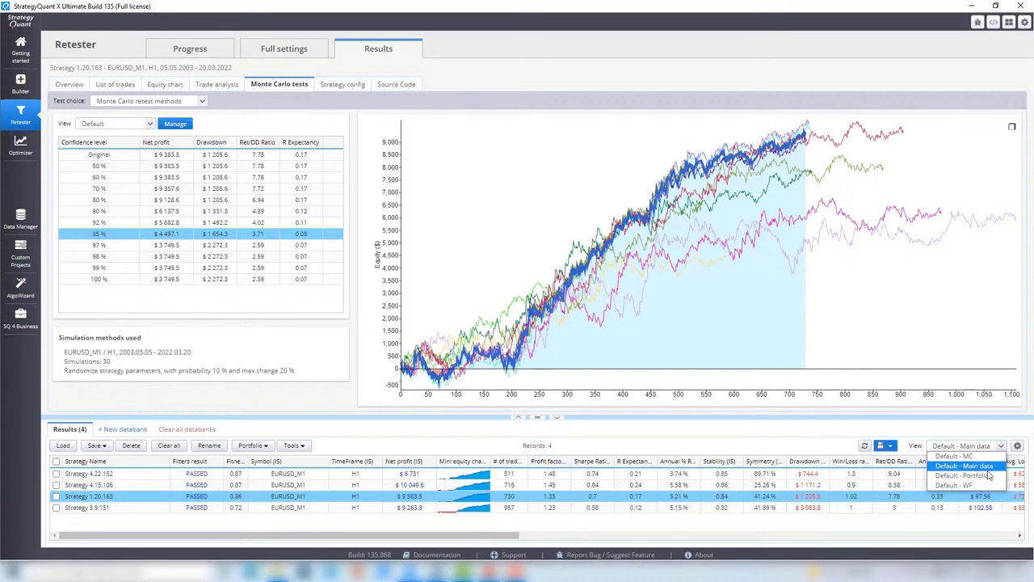
left_click(962, 456)
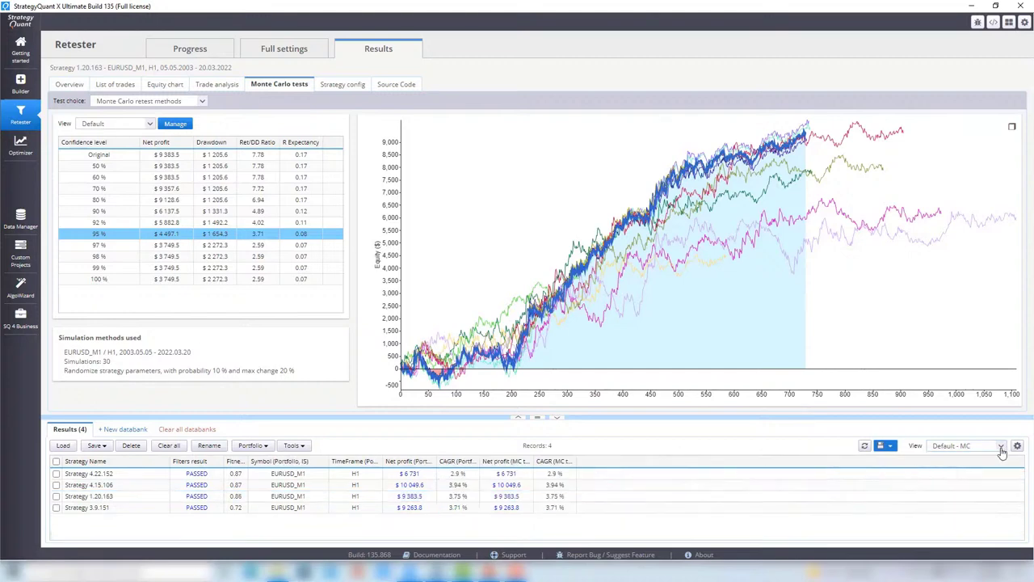
left_click(1000, 448)
left_click(982, 466)
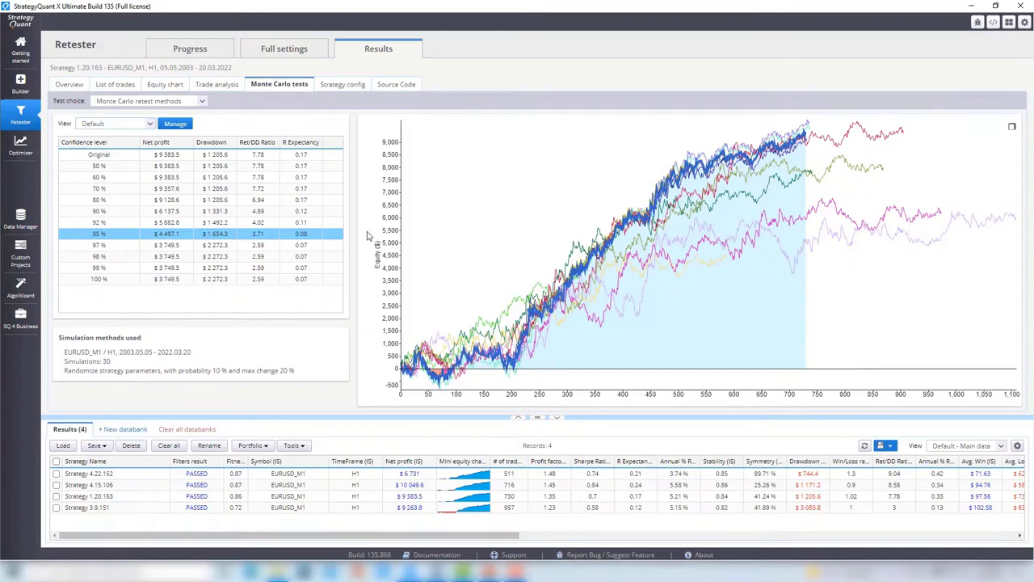
Compare Strategy 1.20.163's equity chart for the main EURUSD_M1/H1 data, the CrossCheck_HigherPrecision data and its Monte Carlo tests
left_click(166, 84)
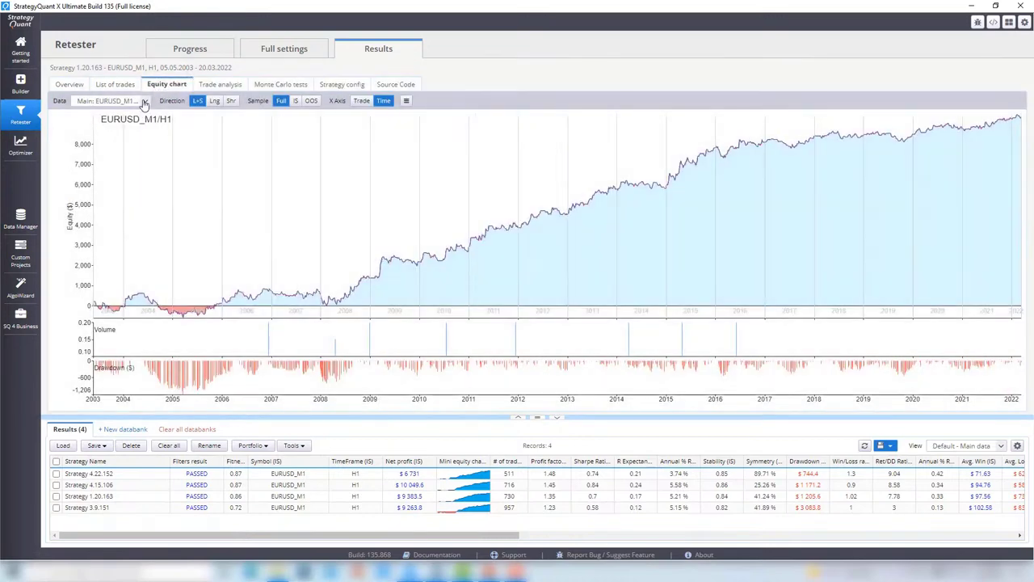
left_click(145, 101)
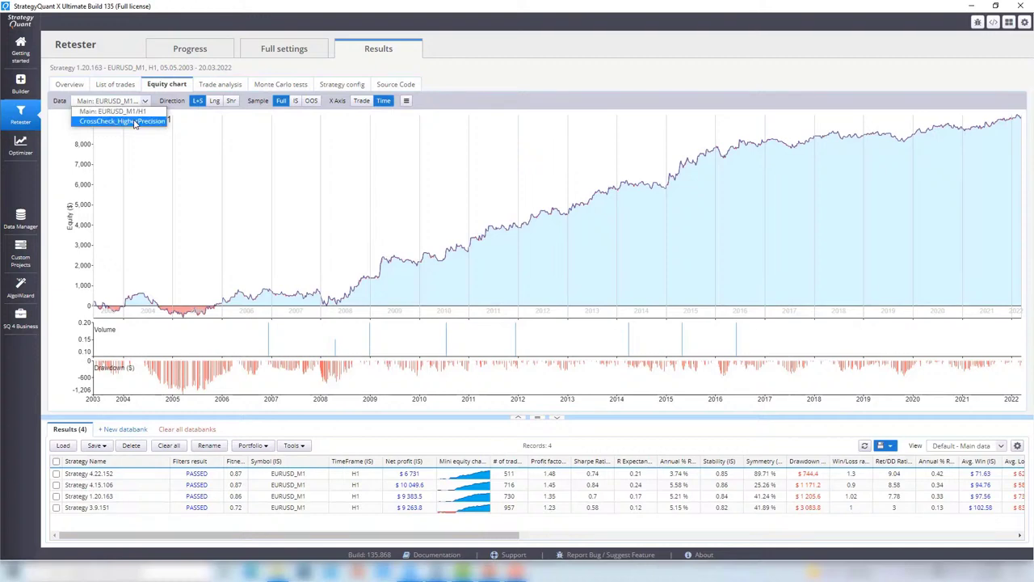
left_click(122, 121)
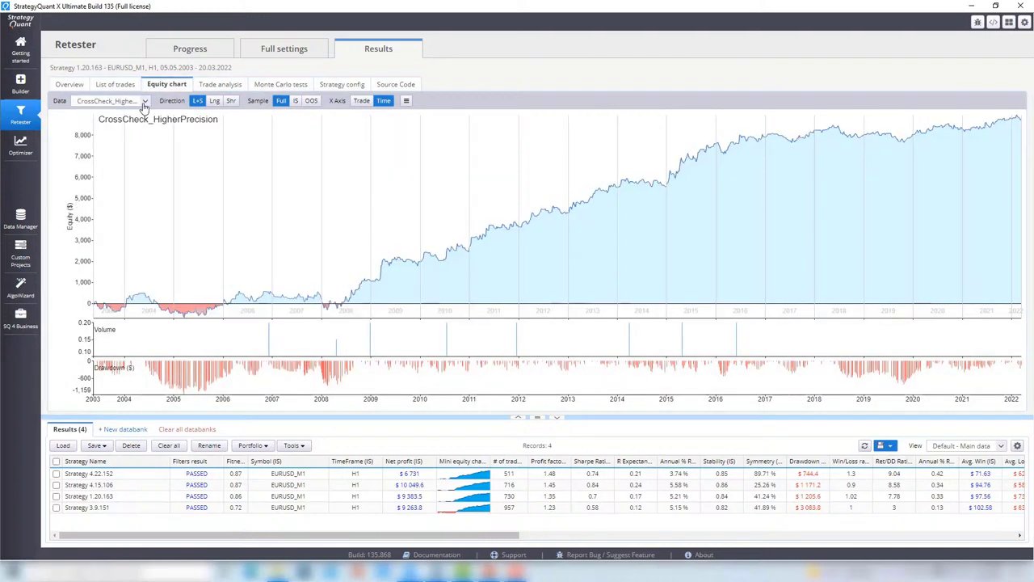
left_click(142, 102)
left_click(113, 112)
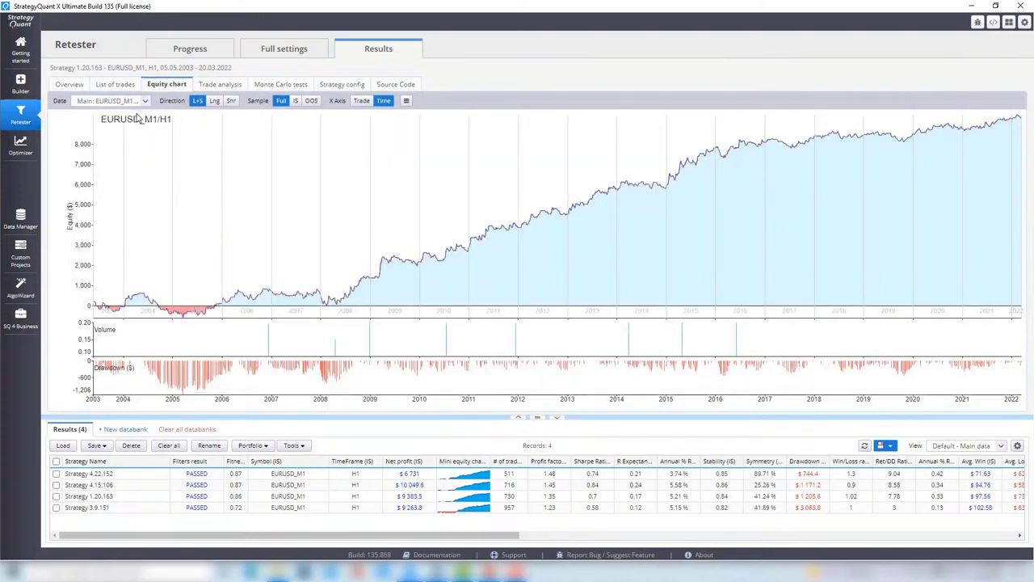
left_click(282, 91)
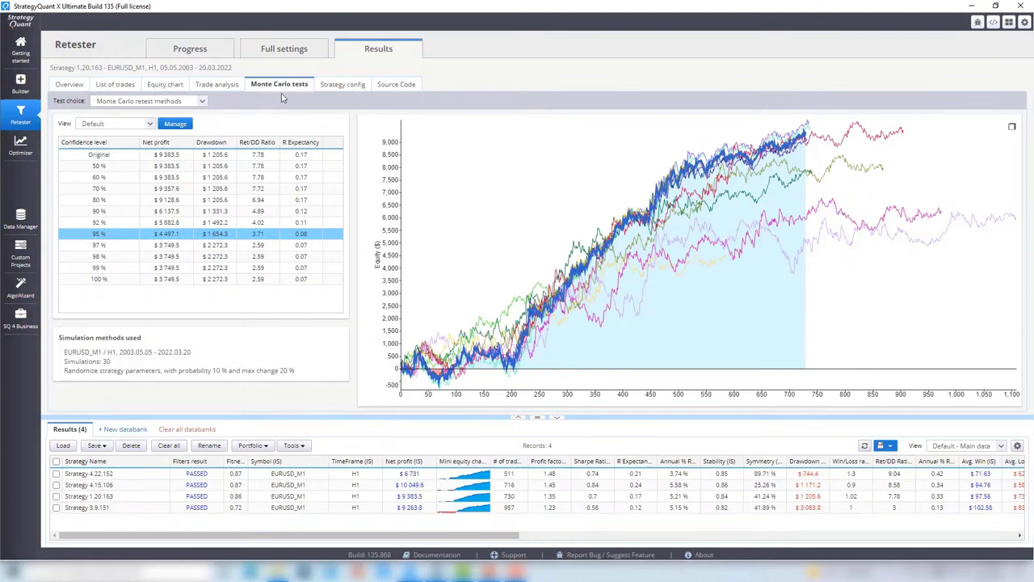
left_click(166, 84)
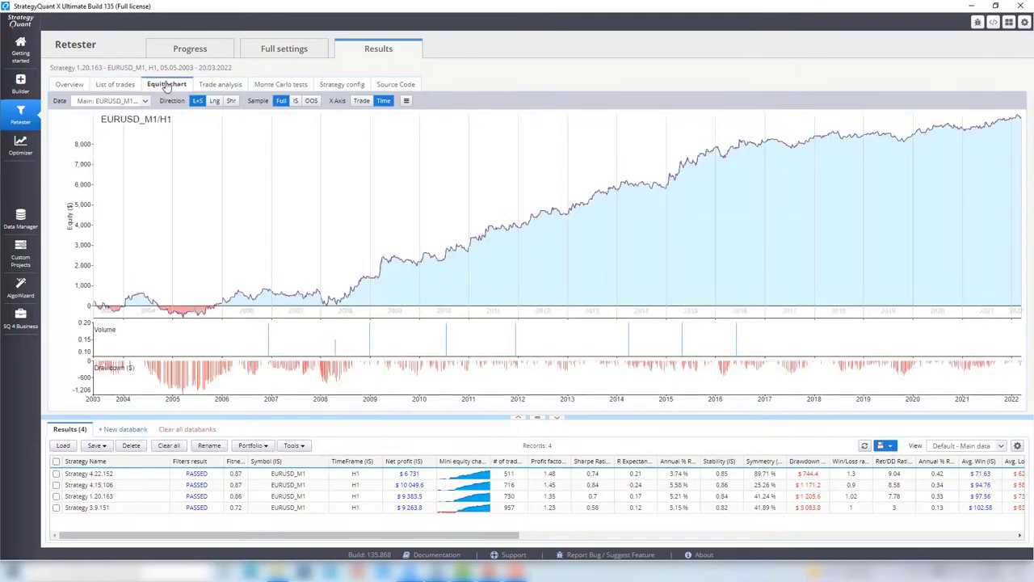
left_click(146, 101)
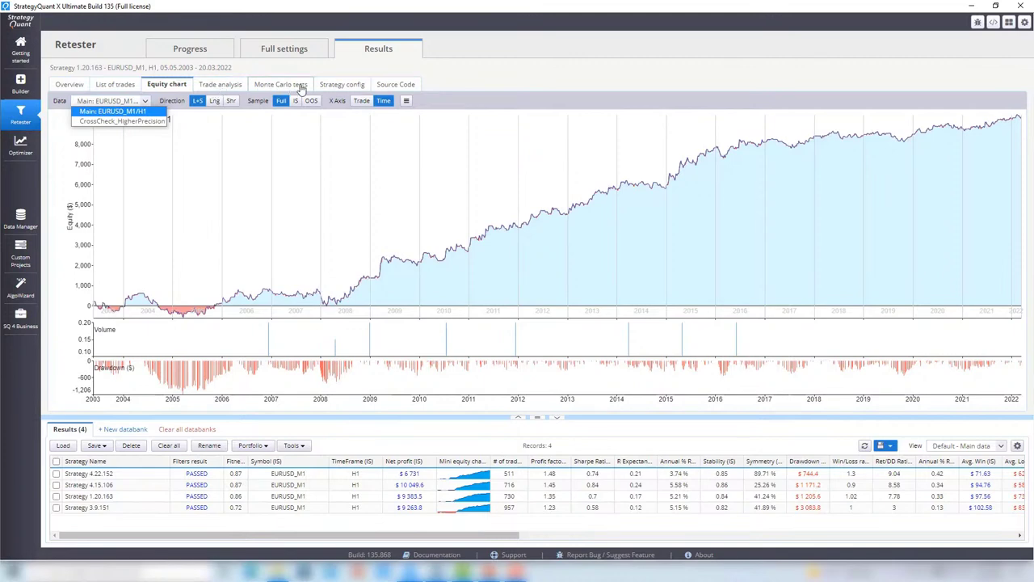
Examine the equity charts of Strategies 4.22.152, 4.15.106, 1.20.163 and 3.9.151 in turn
left_click(497, 476)
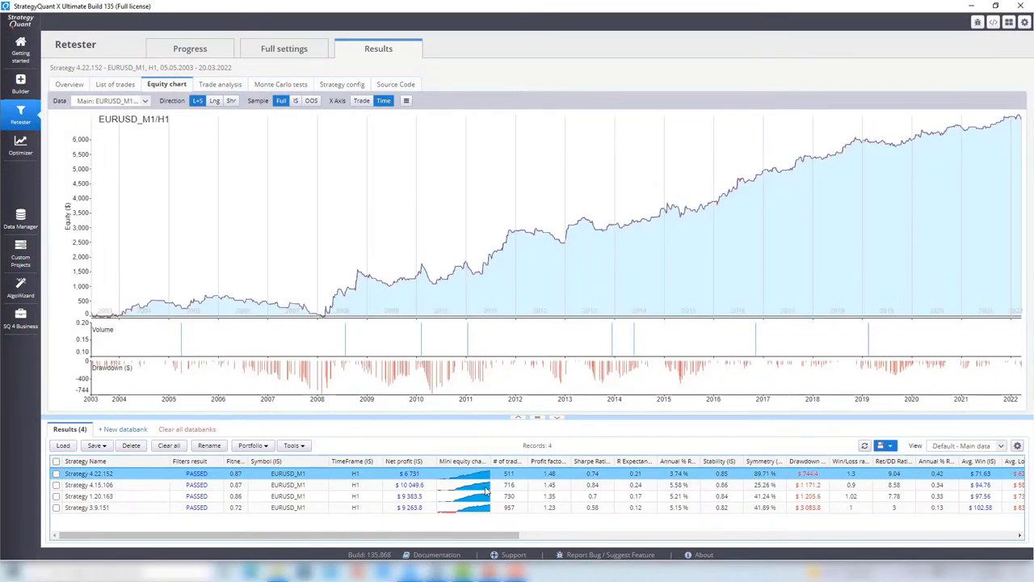
left_click(486, 487)
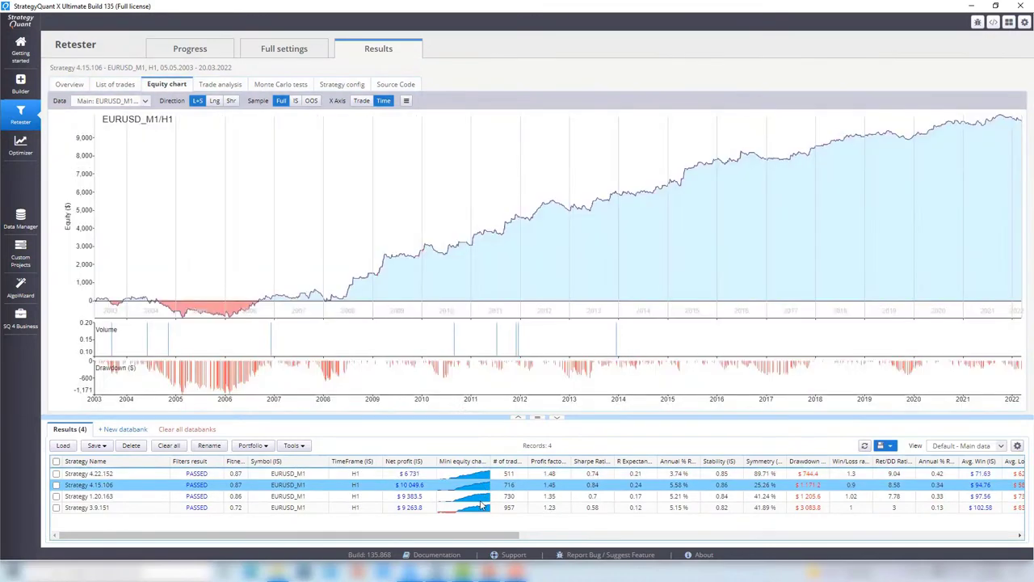
left_click(482, 498)
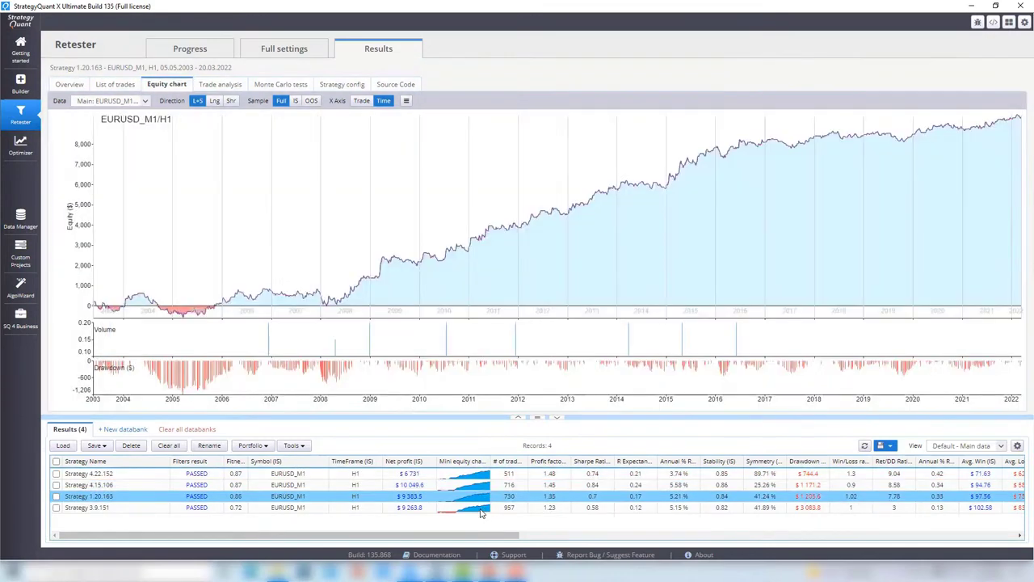
left_click(482, 507)
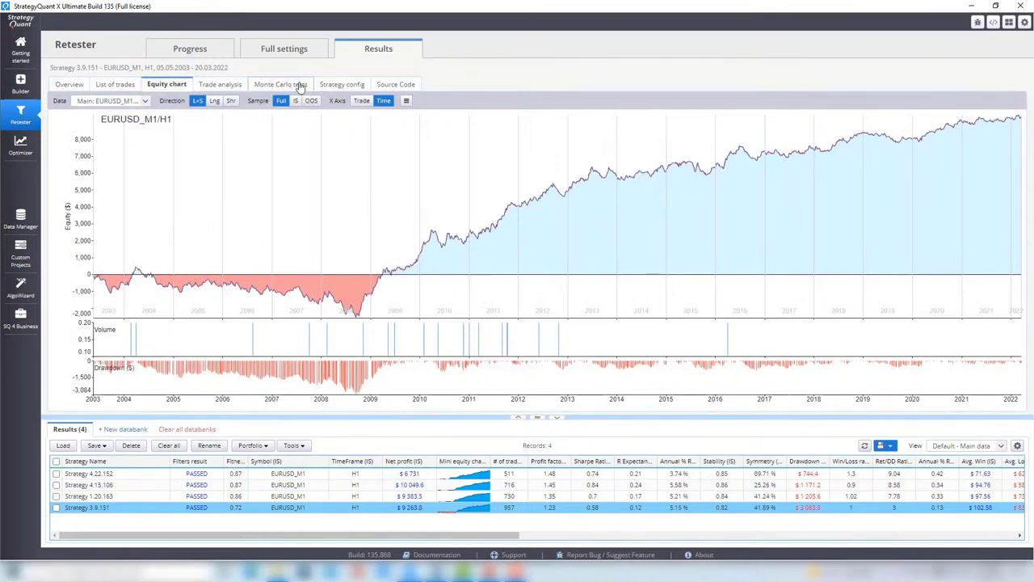
Compare the Monte Carlo retest results of Strategies 3.9.151 and 1.20.163
left_click(299, 85)
left_click(477, 496)
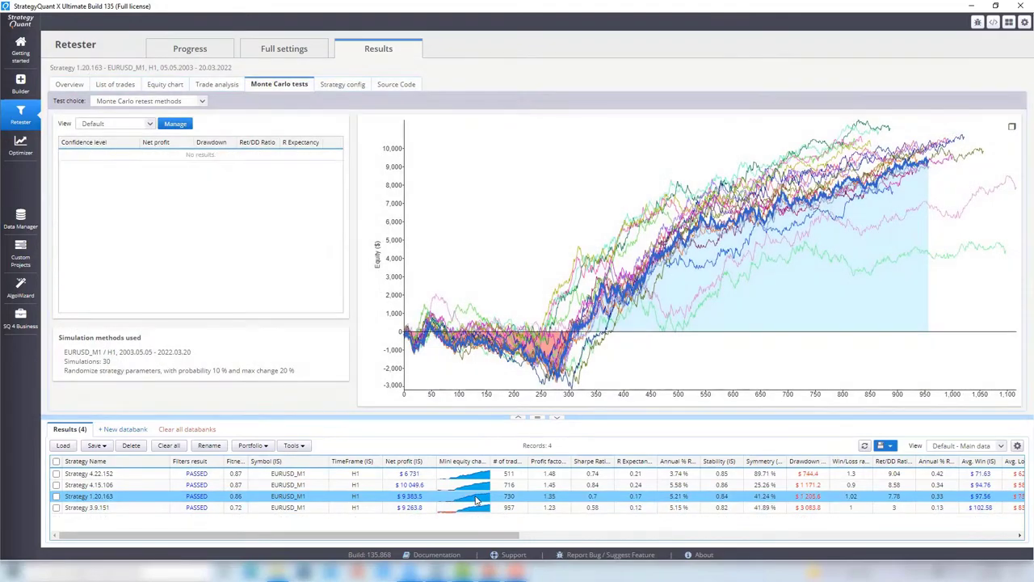